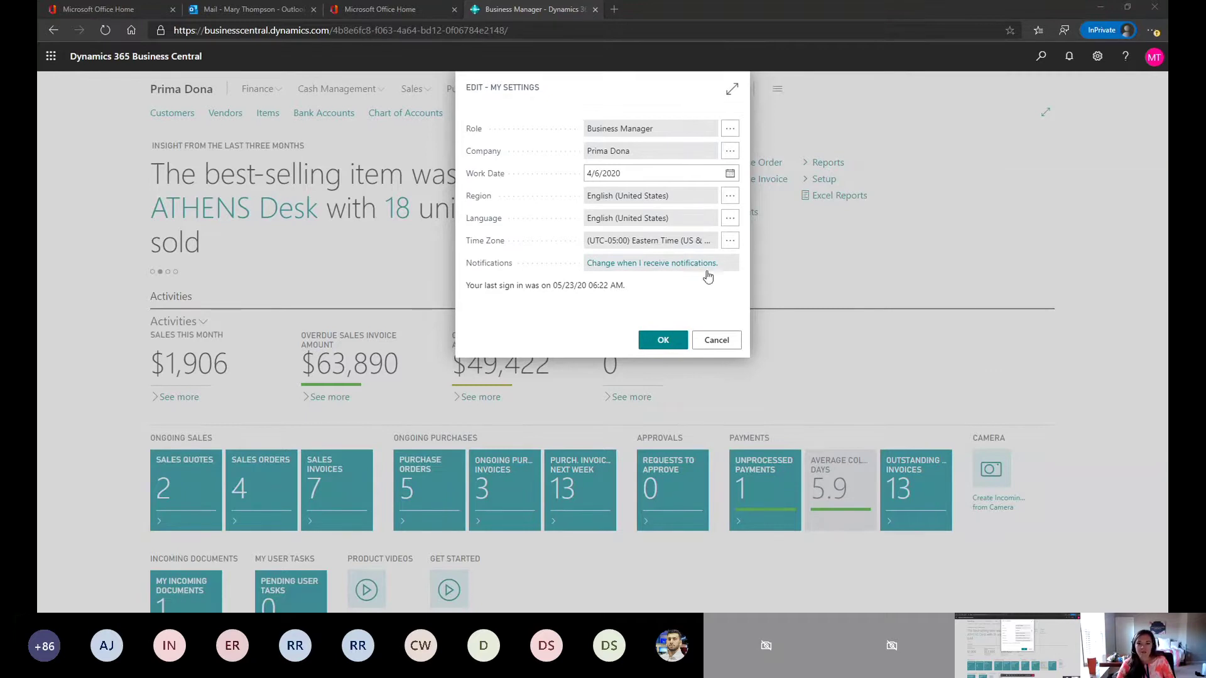
Confirm the My Settings dialog and return to the Business Manager home page.
left_click(666, 339)
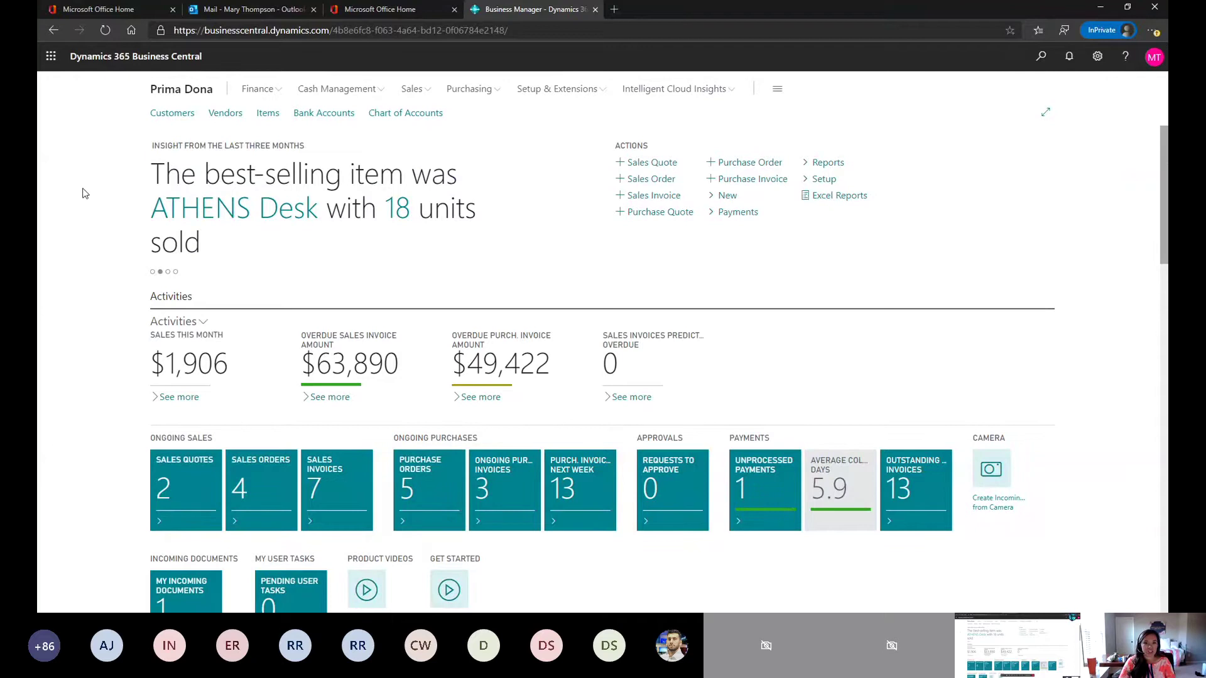
double_click(729, 8)
left_click(1018, 9)
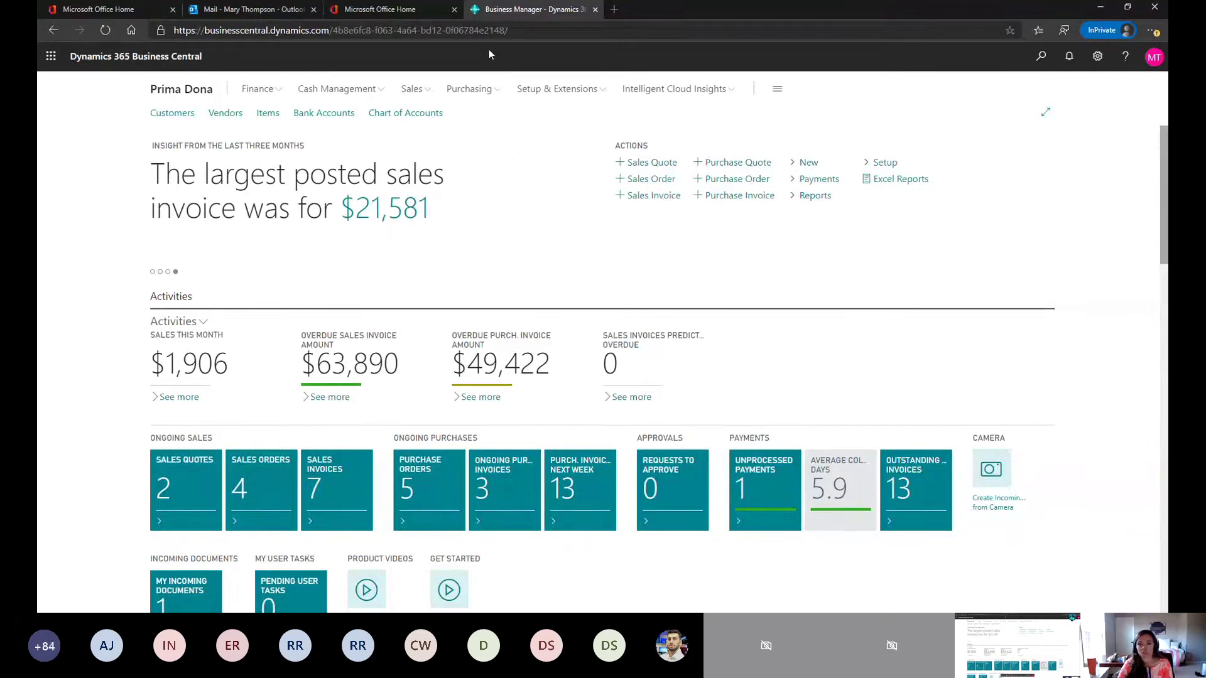
left_click(277, 92)
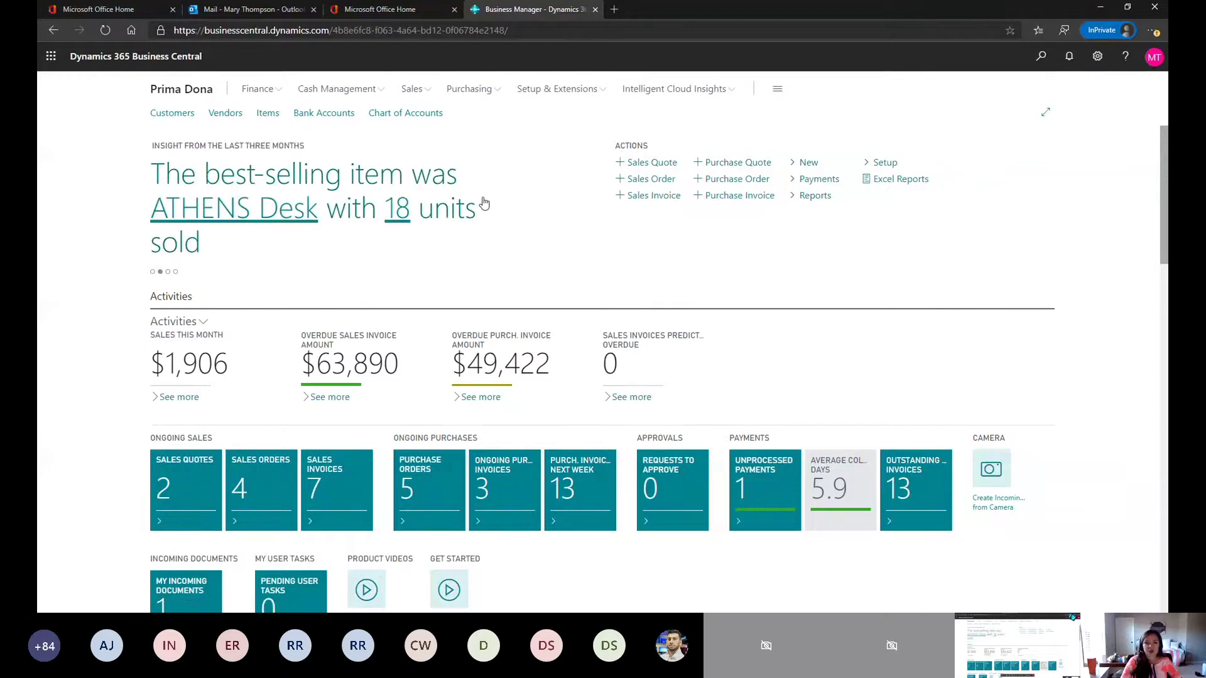
Review the entries behind the overdue sales invoice amount and return to the home page.
scroll(168, 362, "down", 1)
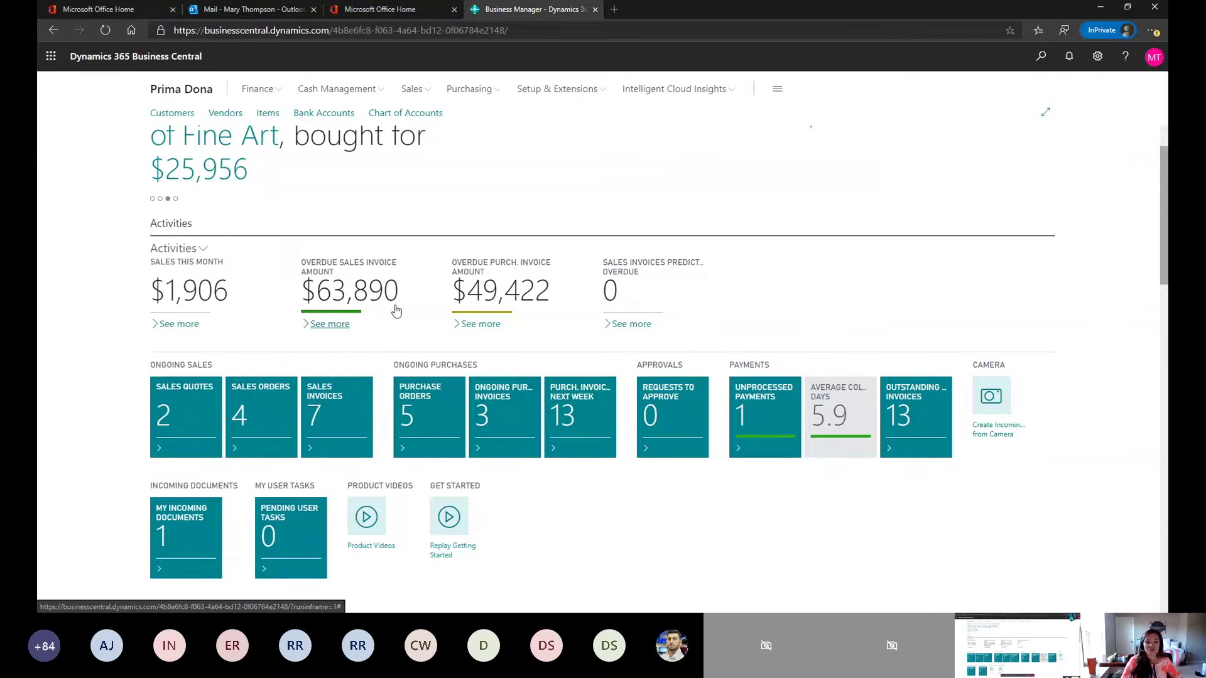
left_click(333, 331)
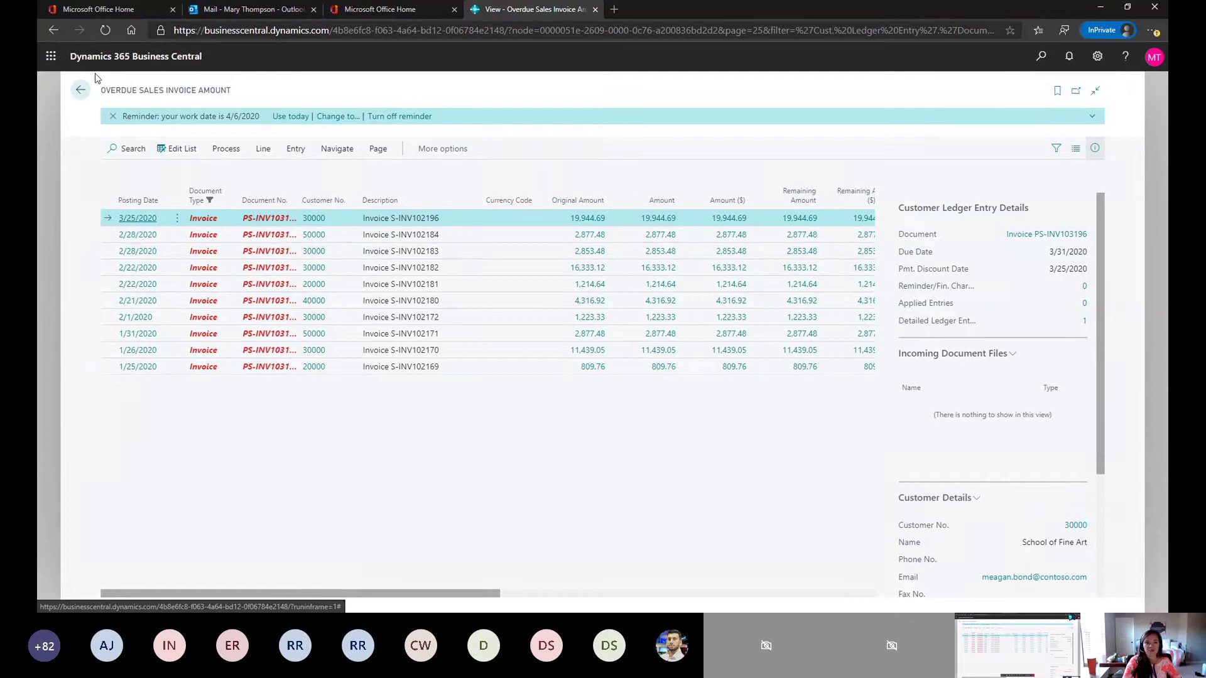
left_click(82, 92)
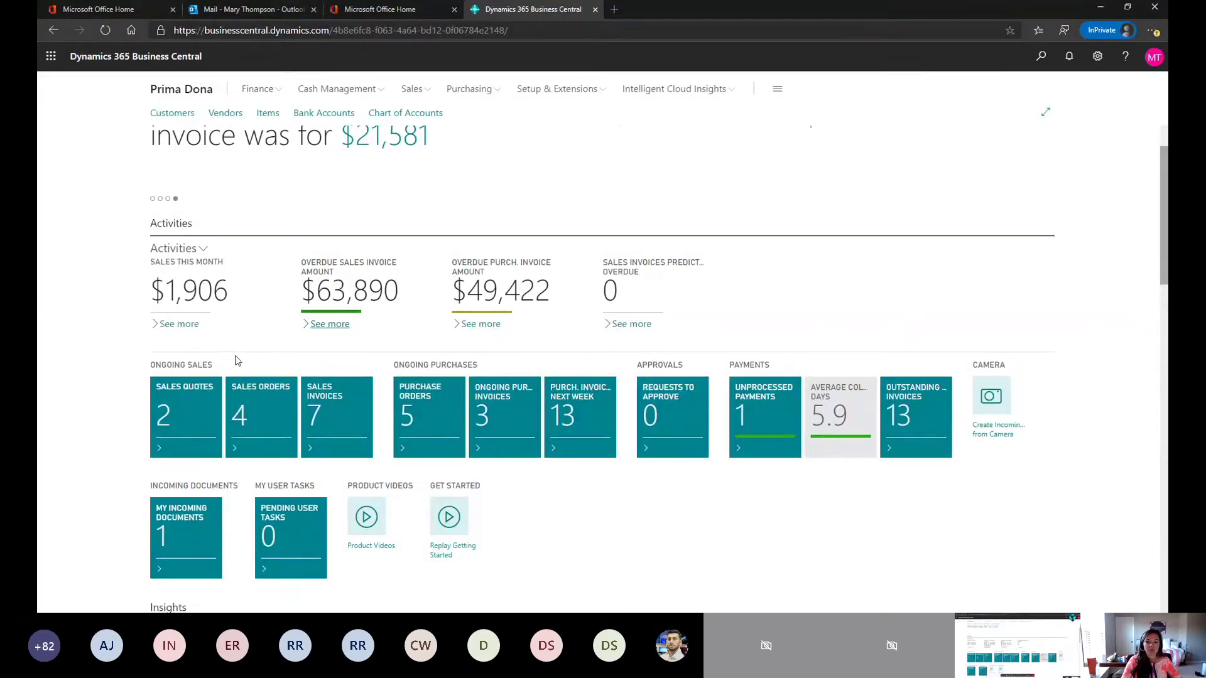
Choose Aged Accounts Receivable as the Business Assistance chart and inspect the overdue amounts in its bars.
scroll(307, 367, "down", 5)
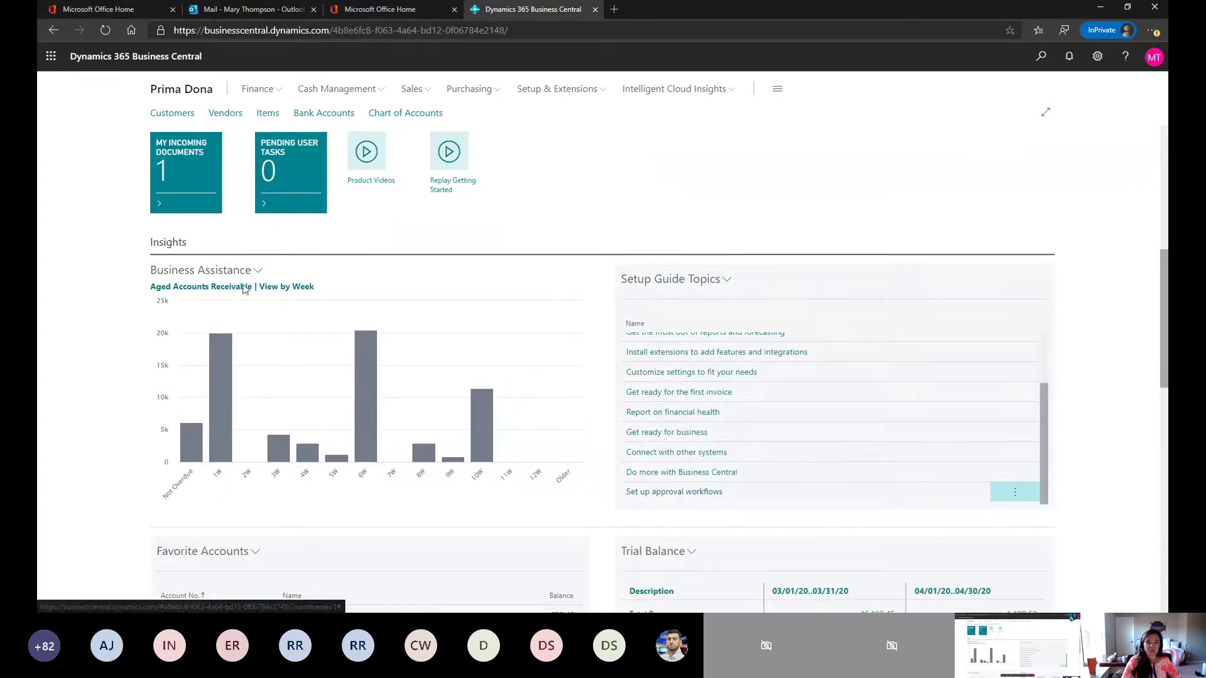
left_click(259, 271)
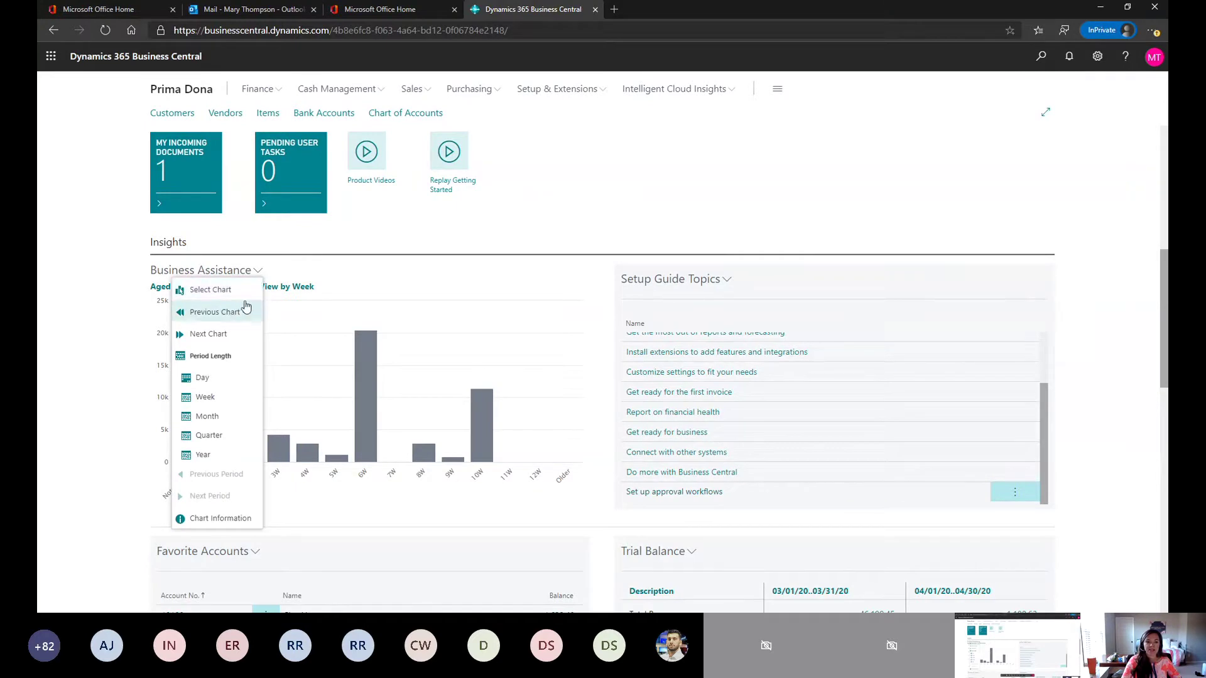
left_click(246, 291)
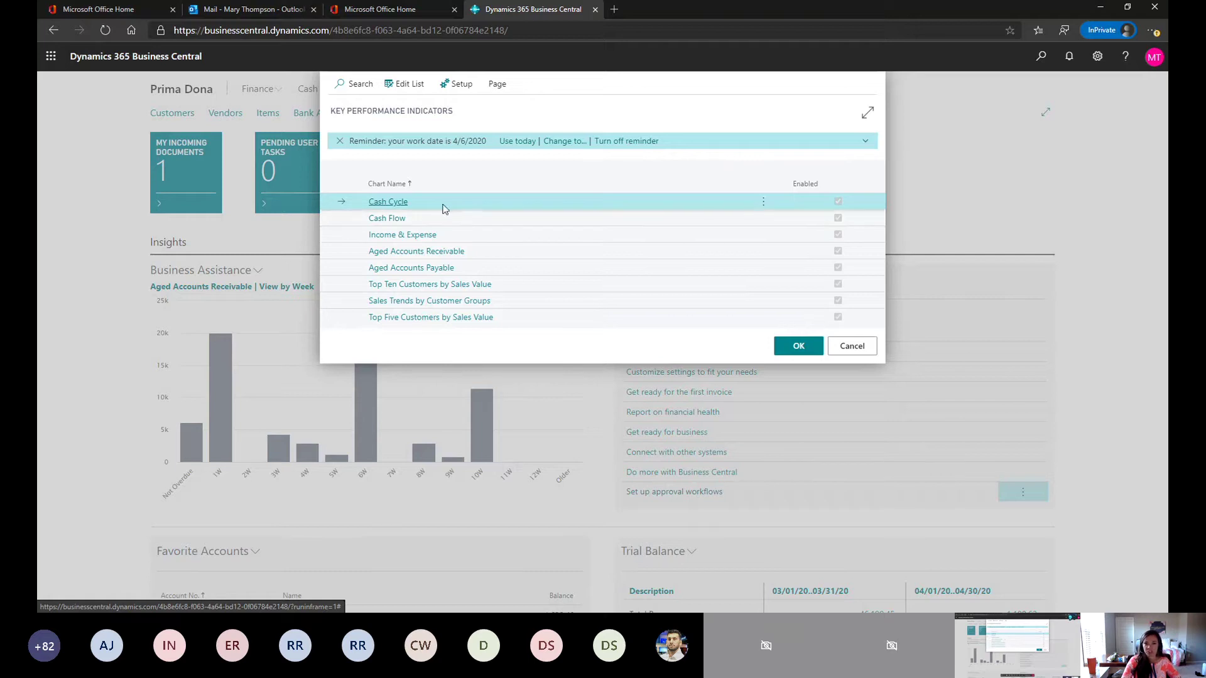
left_click(487, 253)
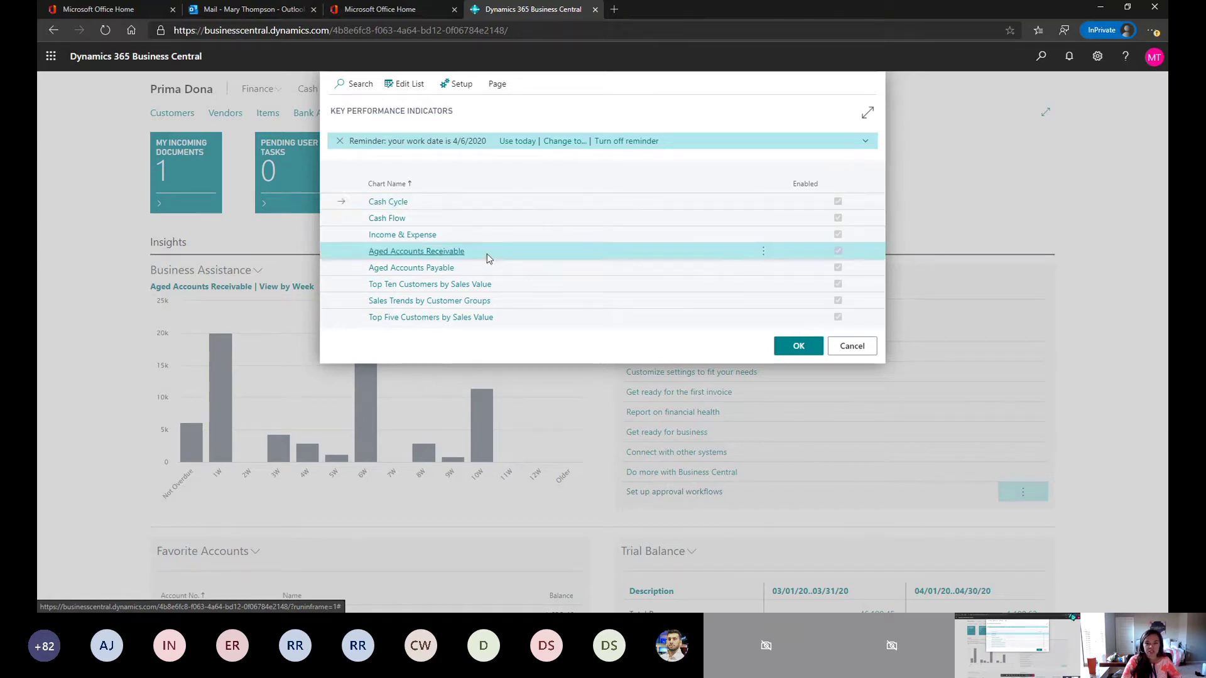
left_click(797, 347)
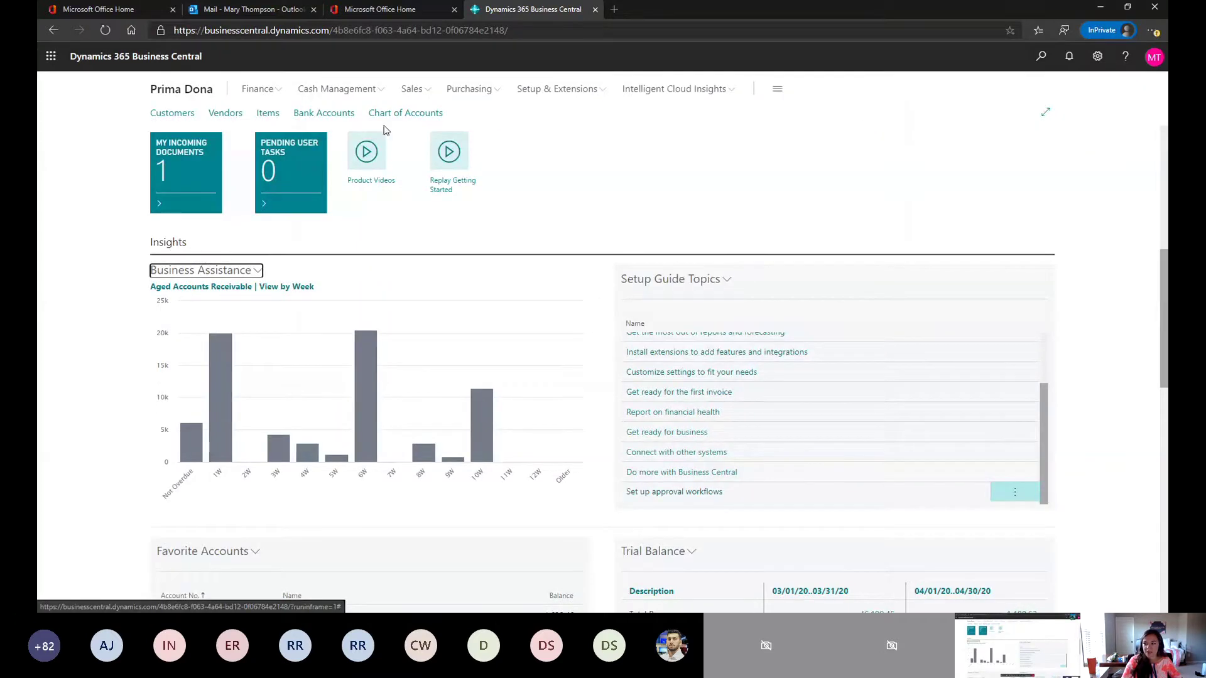
mouse_move(396, 344)
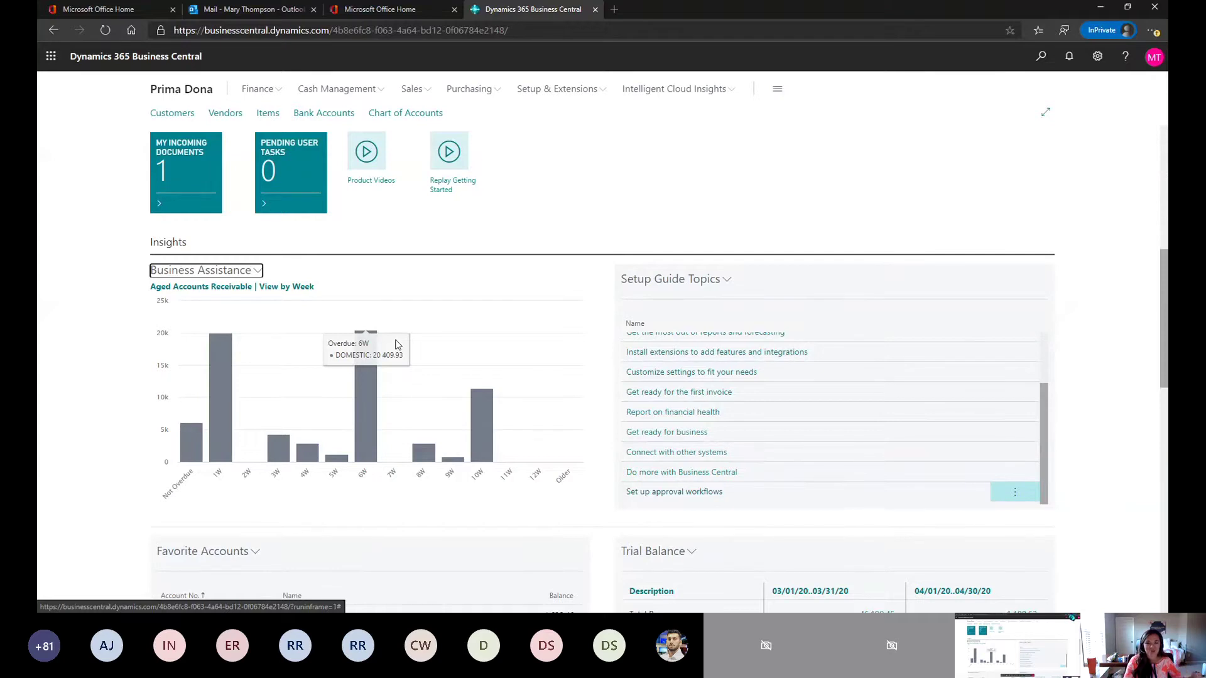
scroll(449, 421, "up", 6)
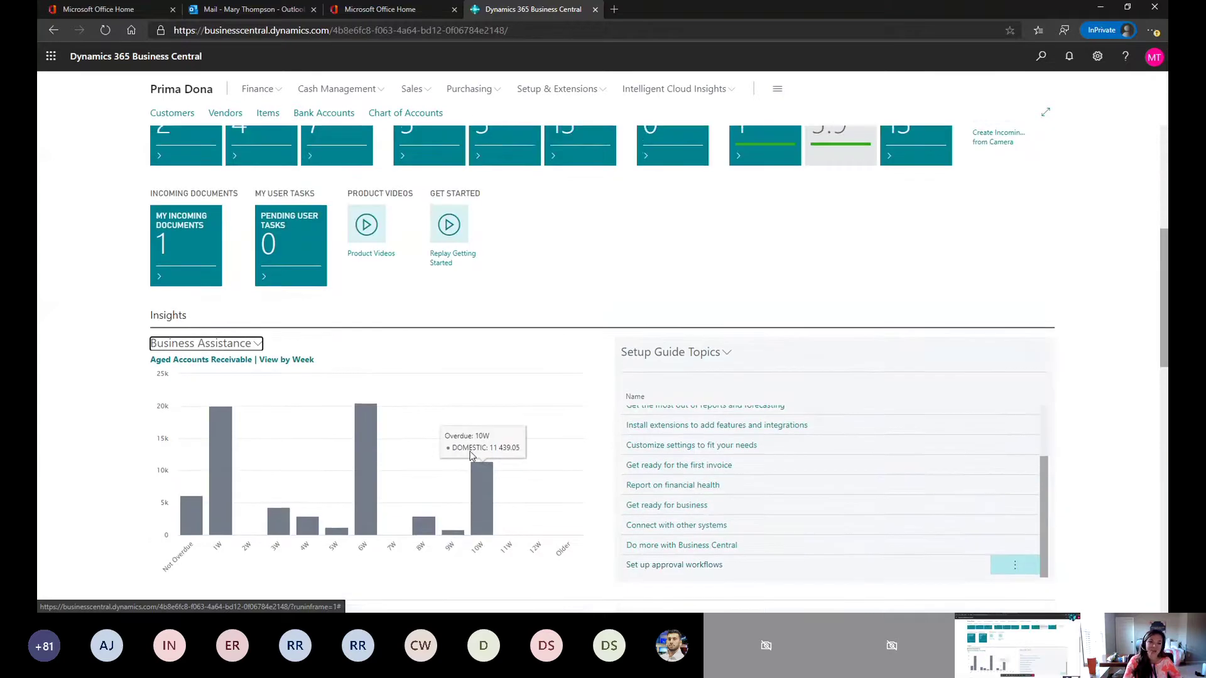
scroll(465, 458, "up", 1)
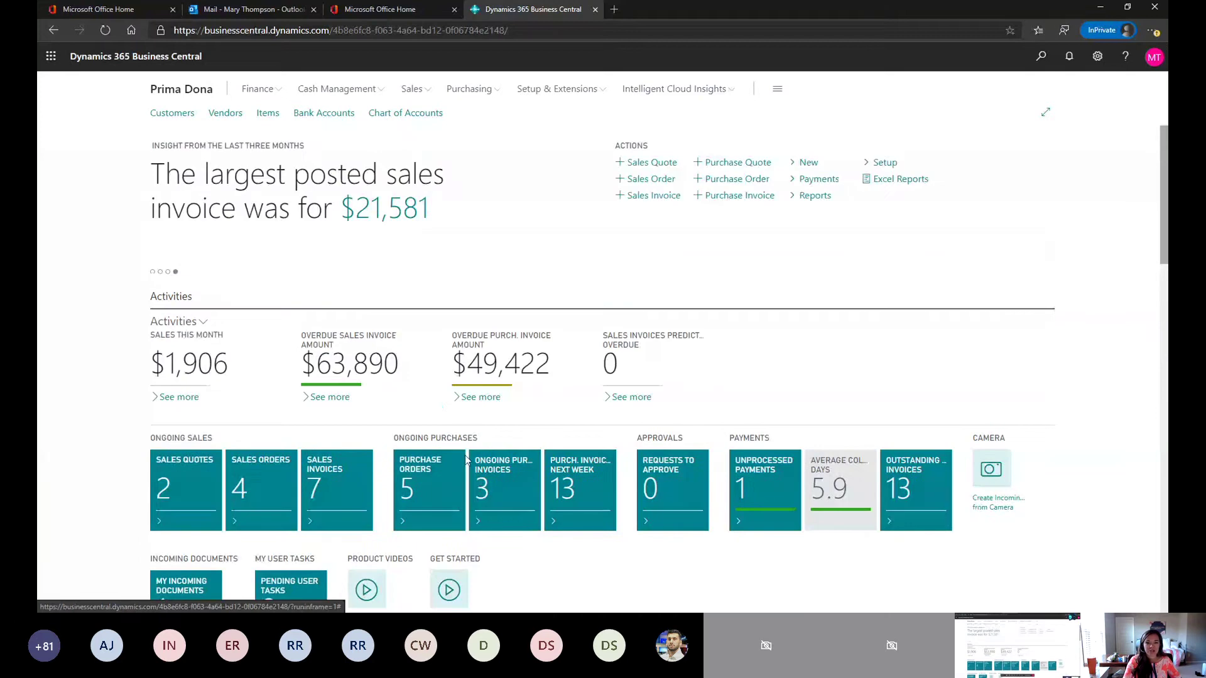
scroll(465, 458, "down", 9)
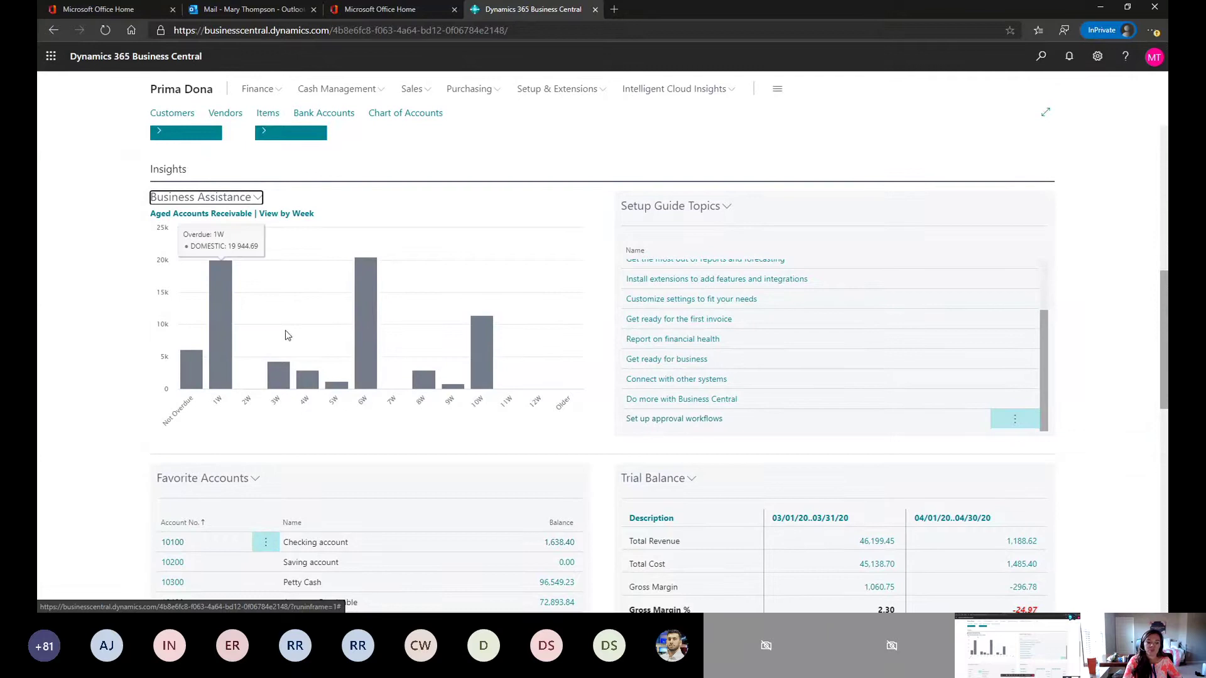
Open the Favorite Accounts list for managing, start a blank account line, and close the list without entering an account.
scroll(470, 422, "down", 2)
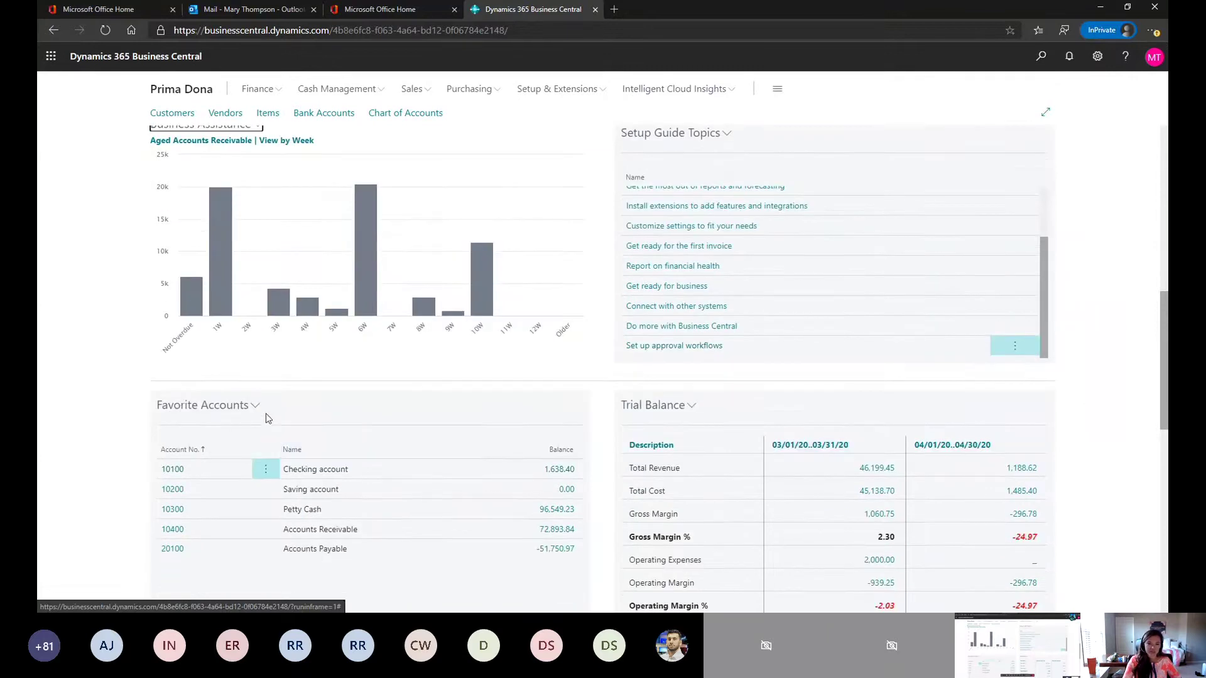
scroll(269, 418, "down", 2)
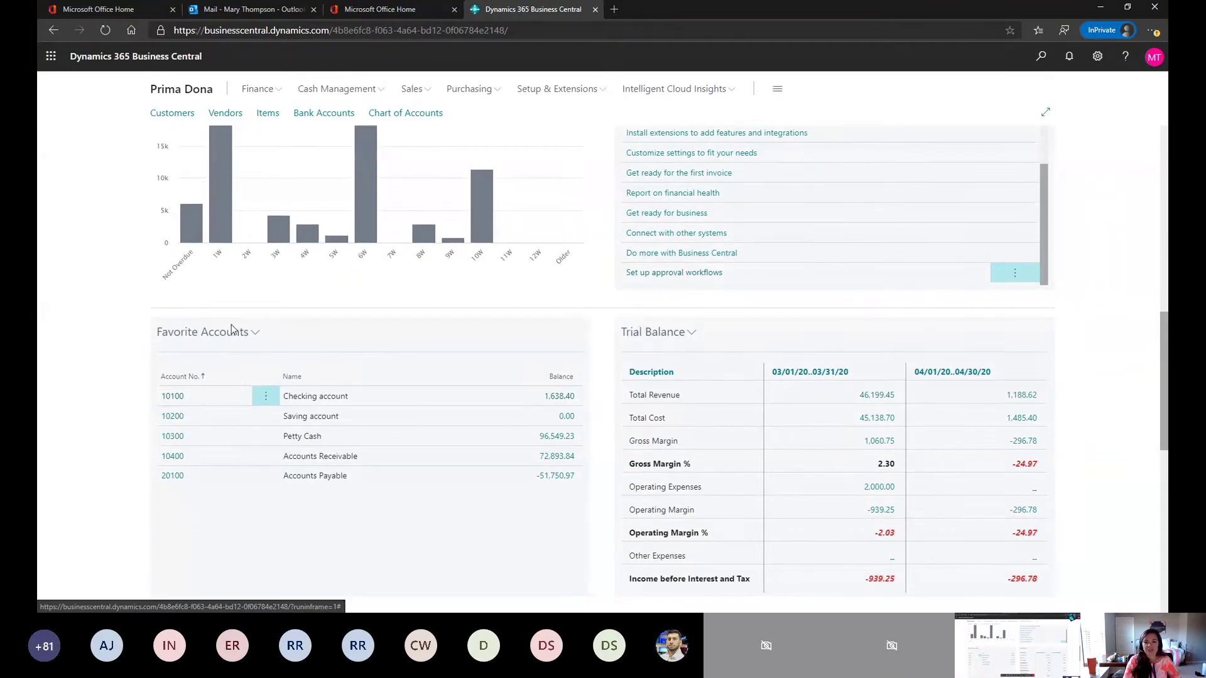
left_click(254, 336)
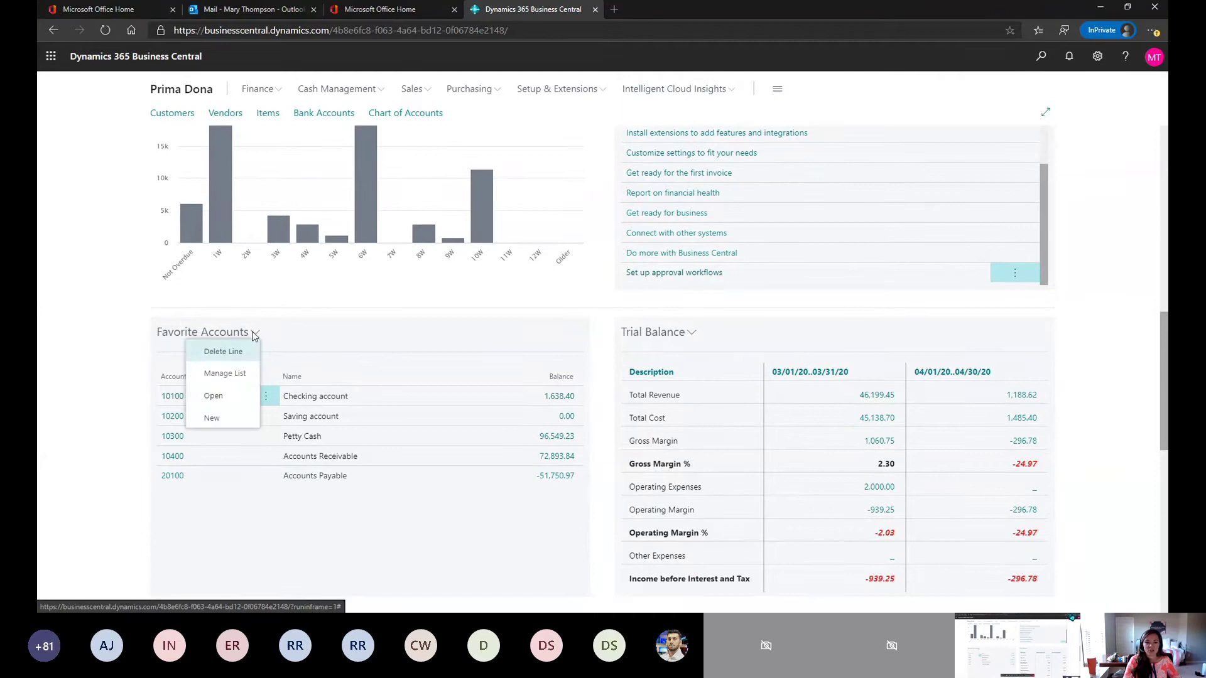
left_click(369, 335)
scroll(348, 434, "down", 2)
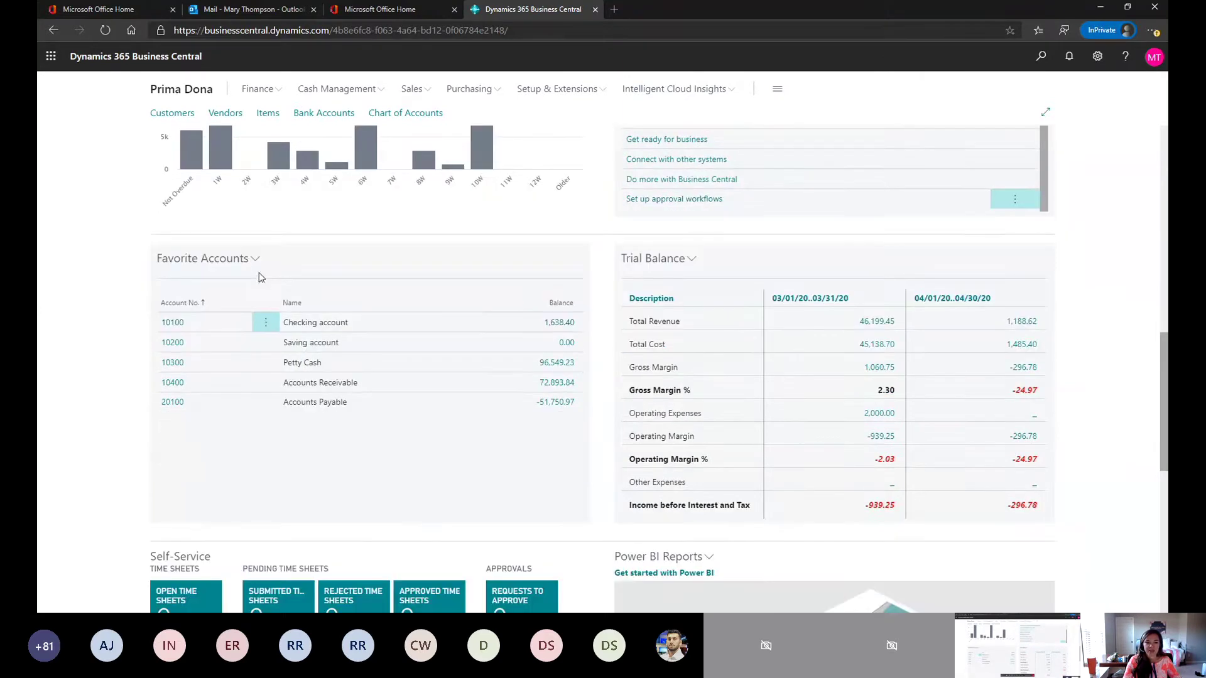
left_click(255, 260)
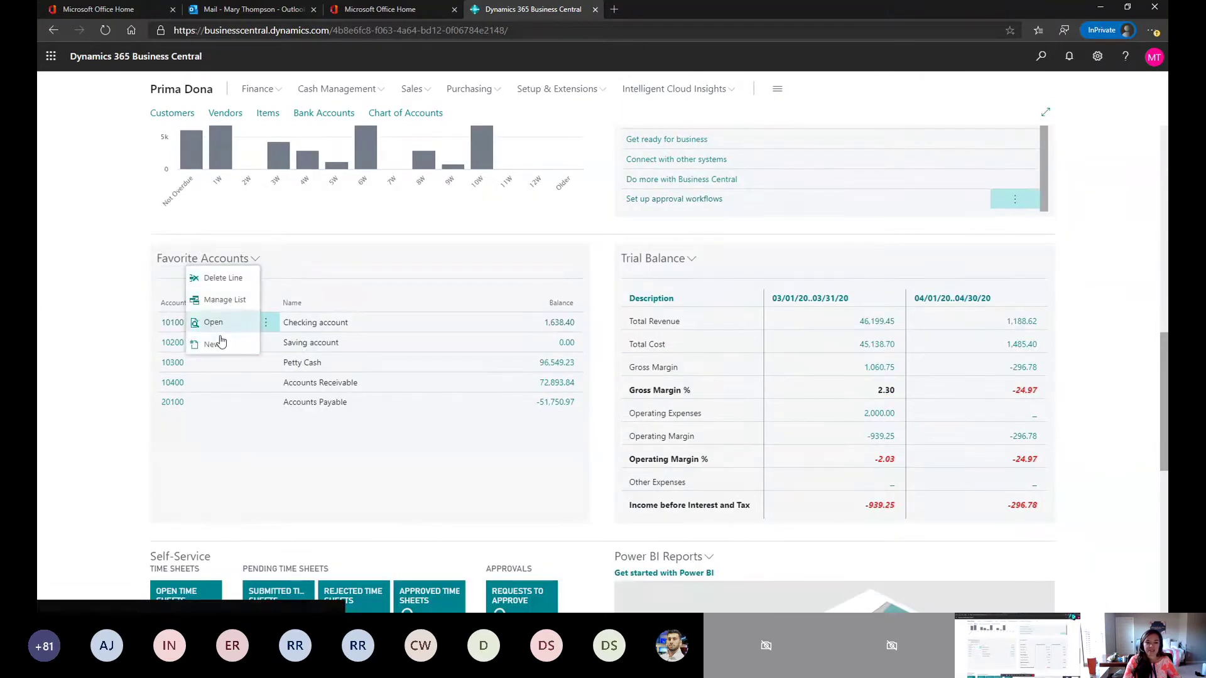
left_click(216, 301)
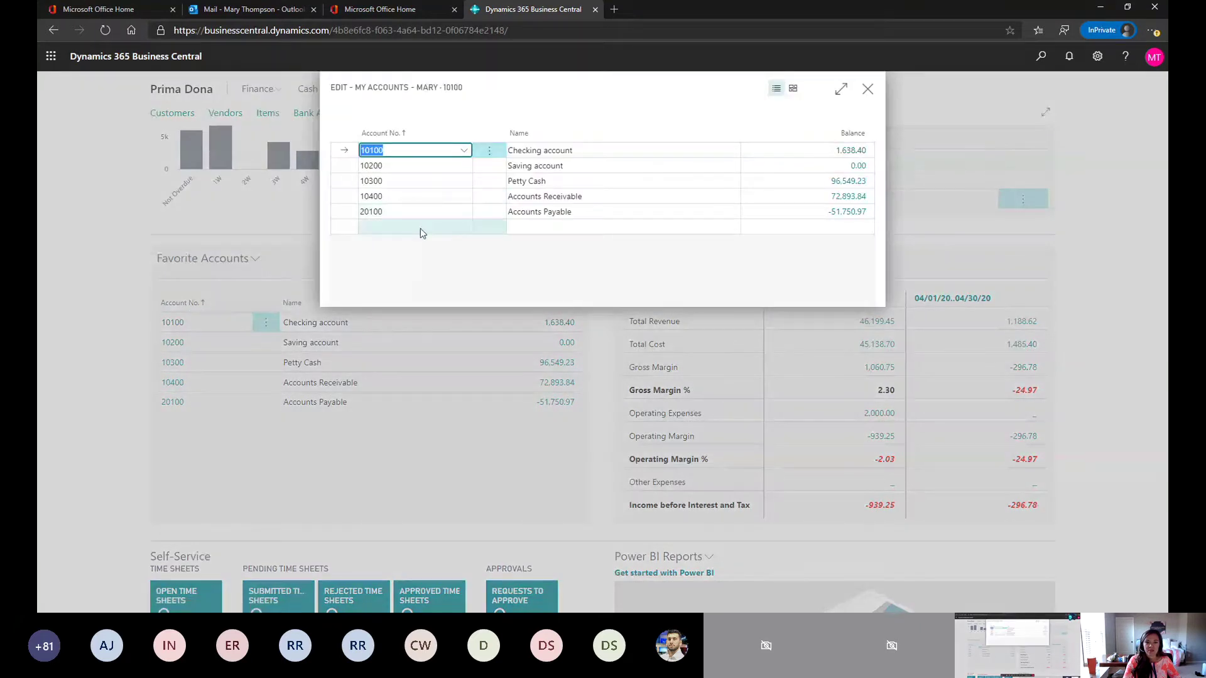
left_click(420, 228)
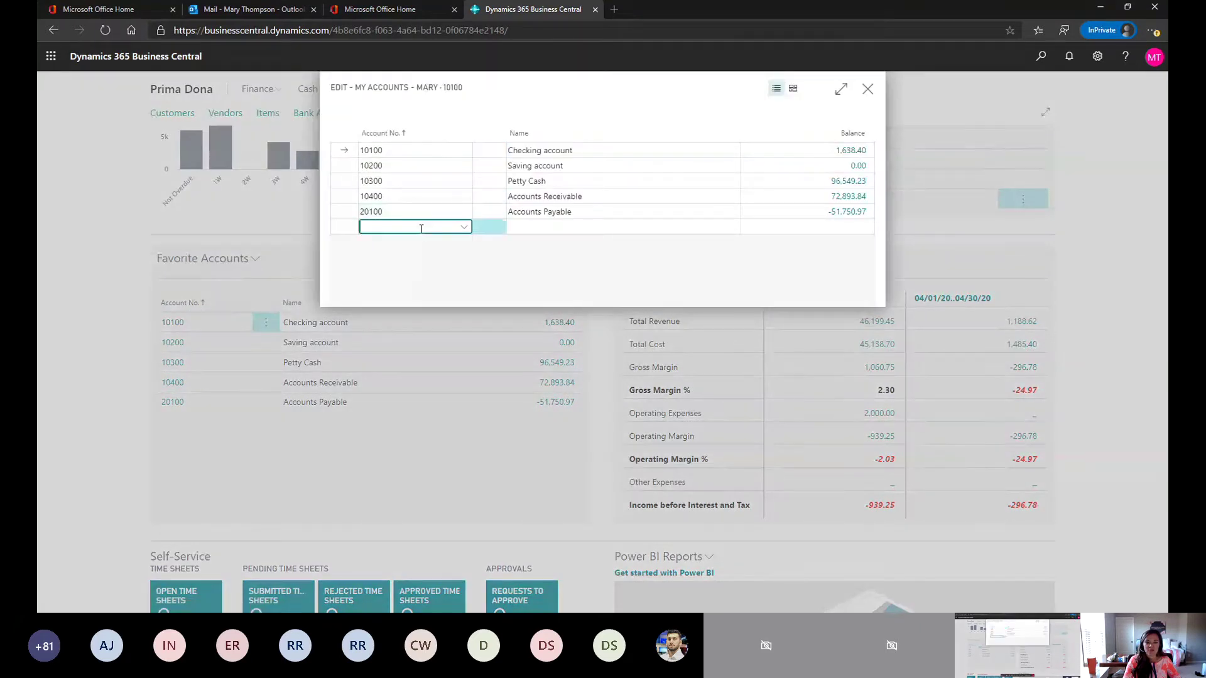
left_click(434, 137)
left_click(866, 92)
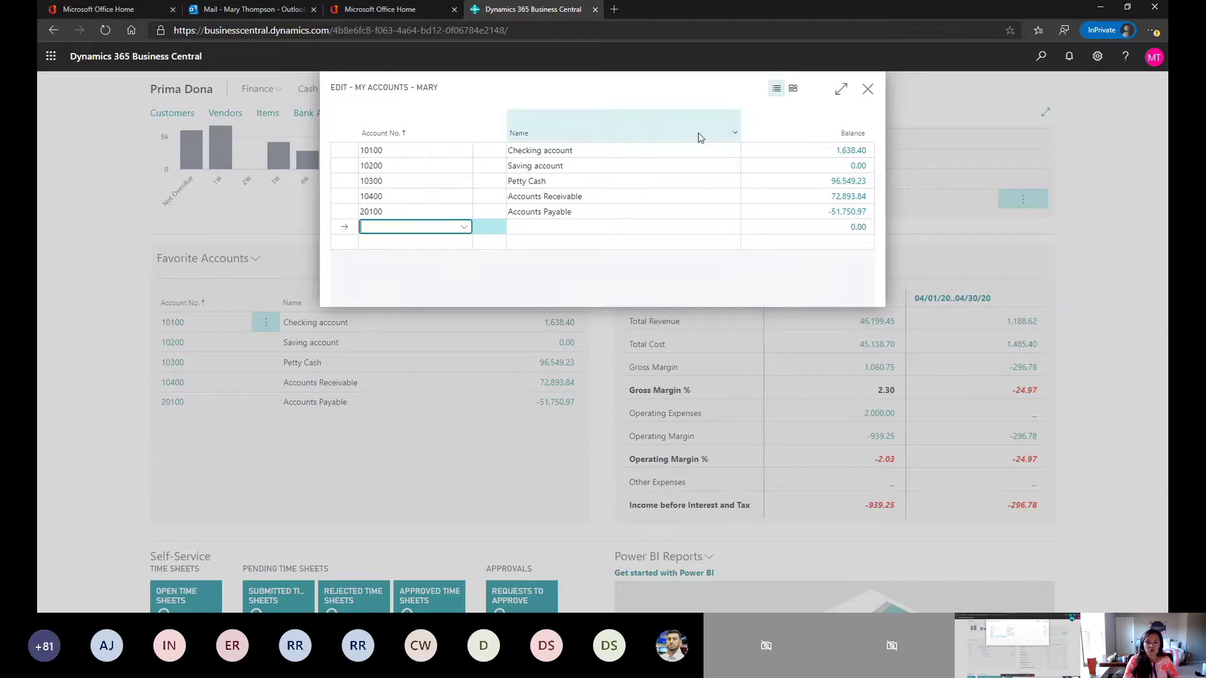
left_click(867, 90)
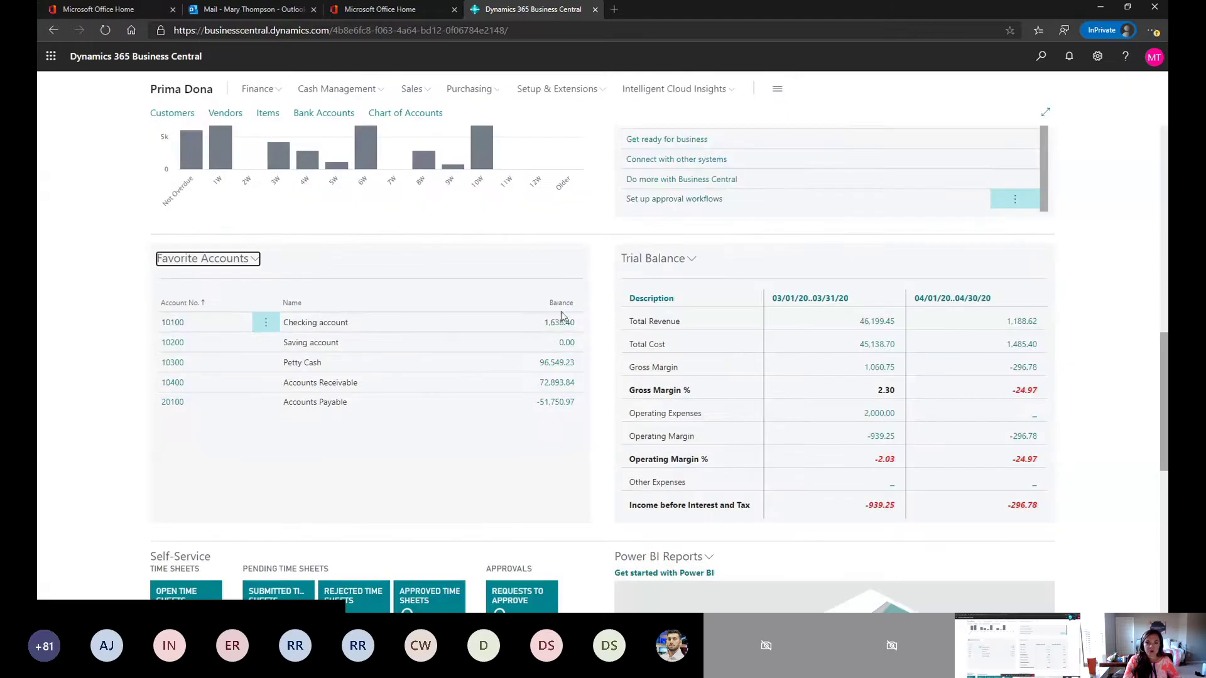
Change the role in My Settings to Human Resources Manager.
scroll(513, 316, "down", 1)
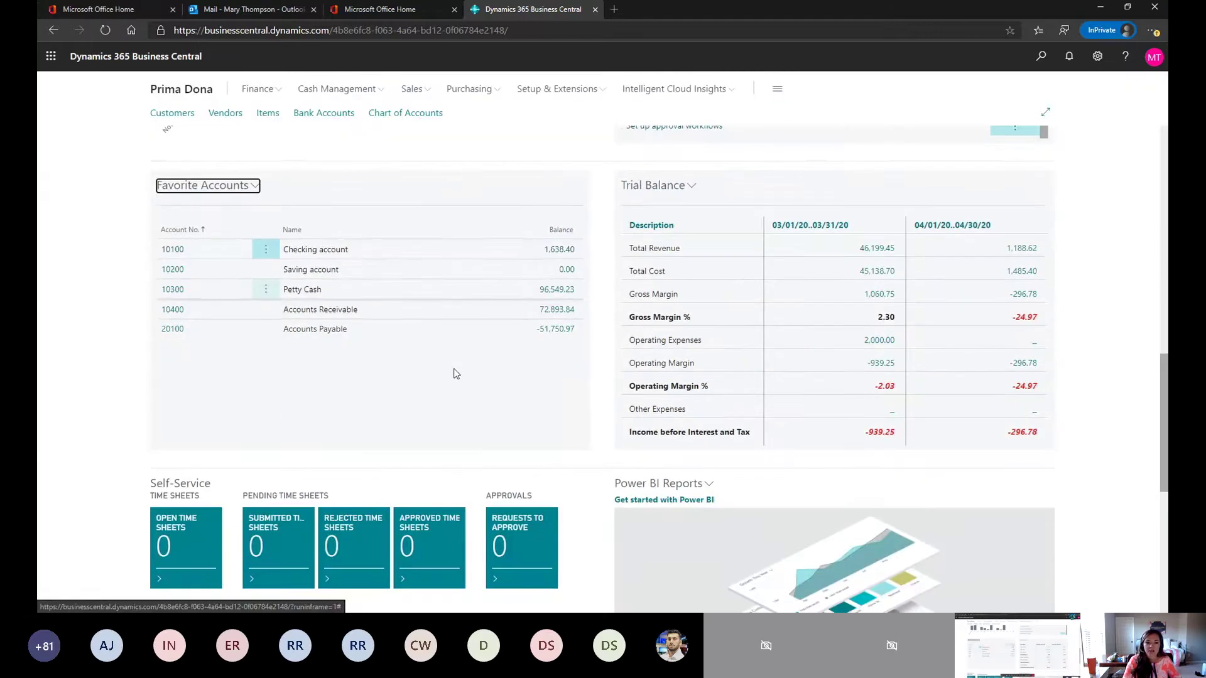
scroll(571, 460, "down", 1)
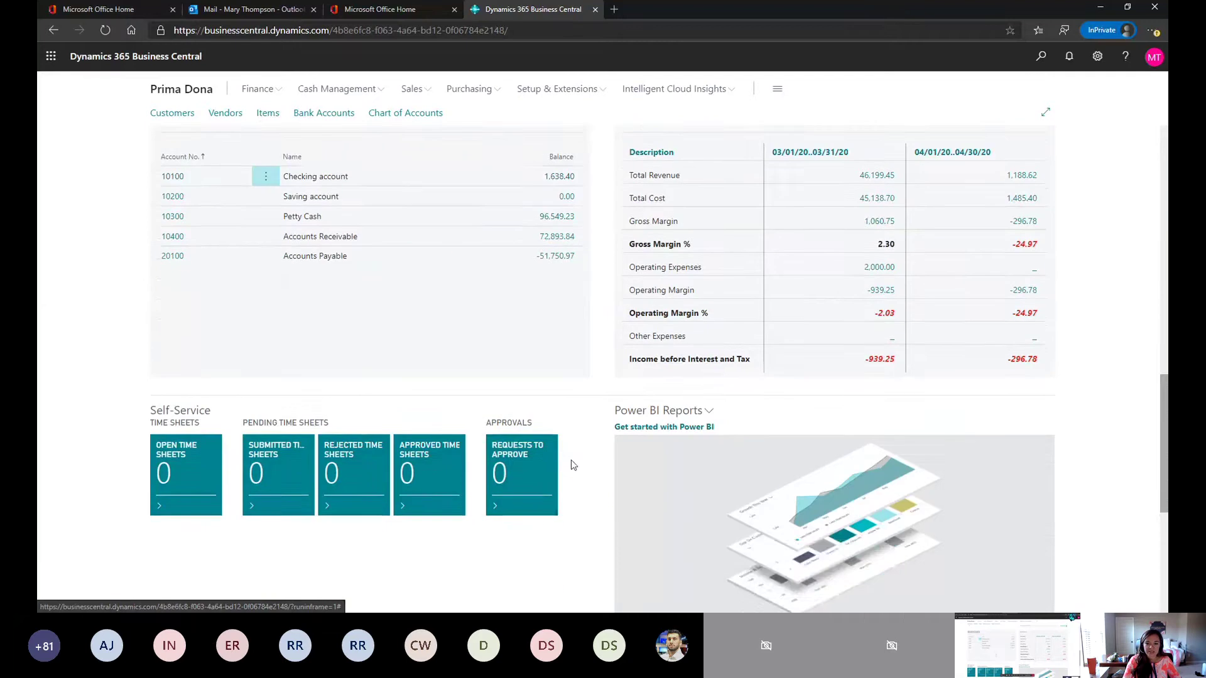
scroll(754, 443, "up", 7)
scroll(757, 439, "up", 5)
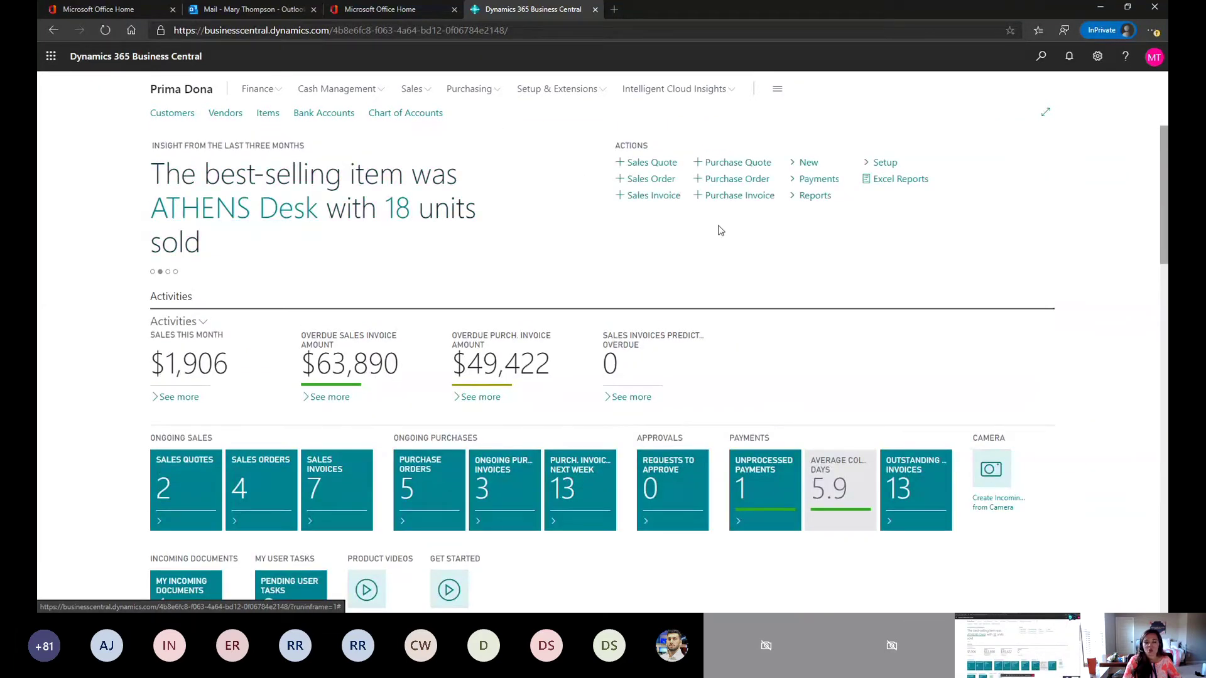
left_click(1097, 58)
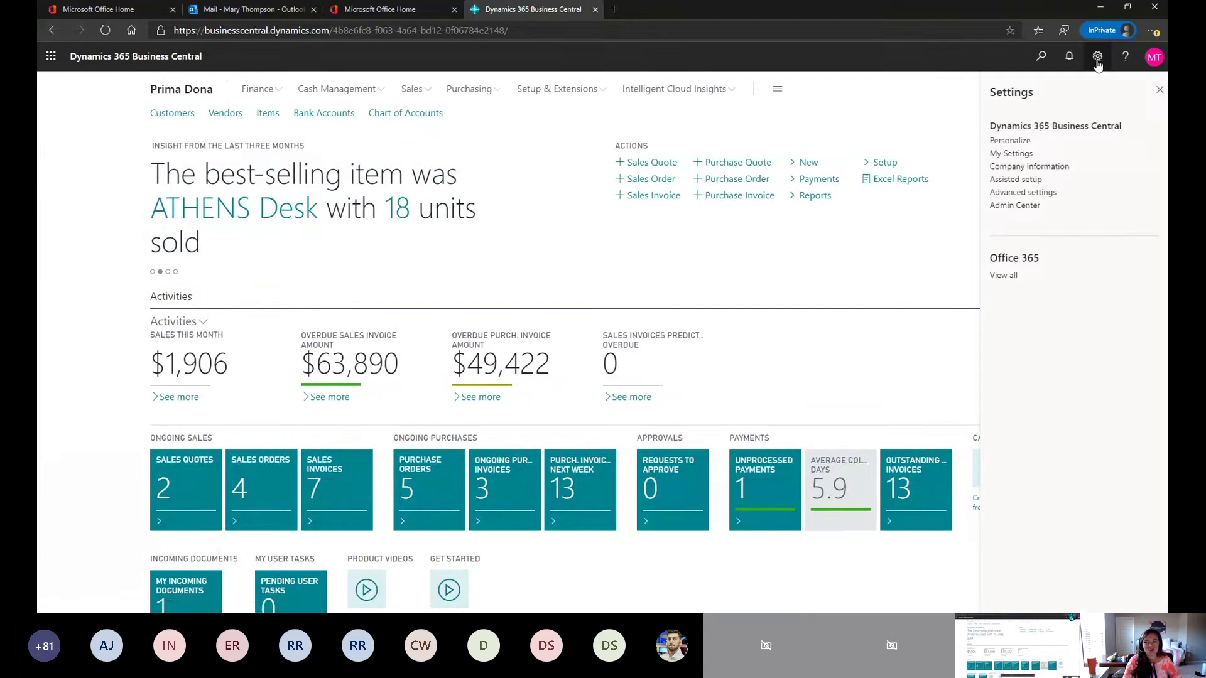
left_click(1030, 155)
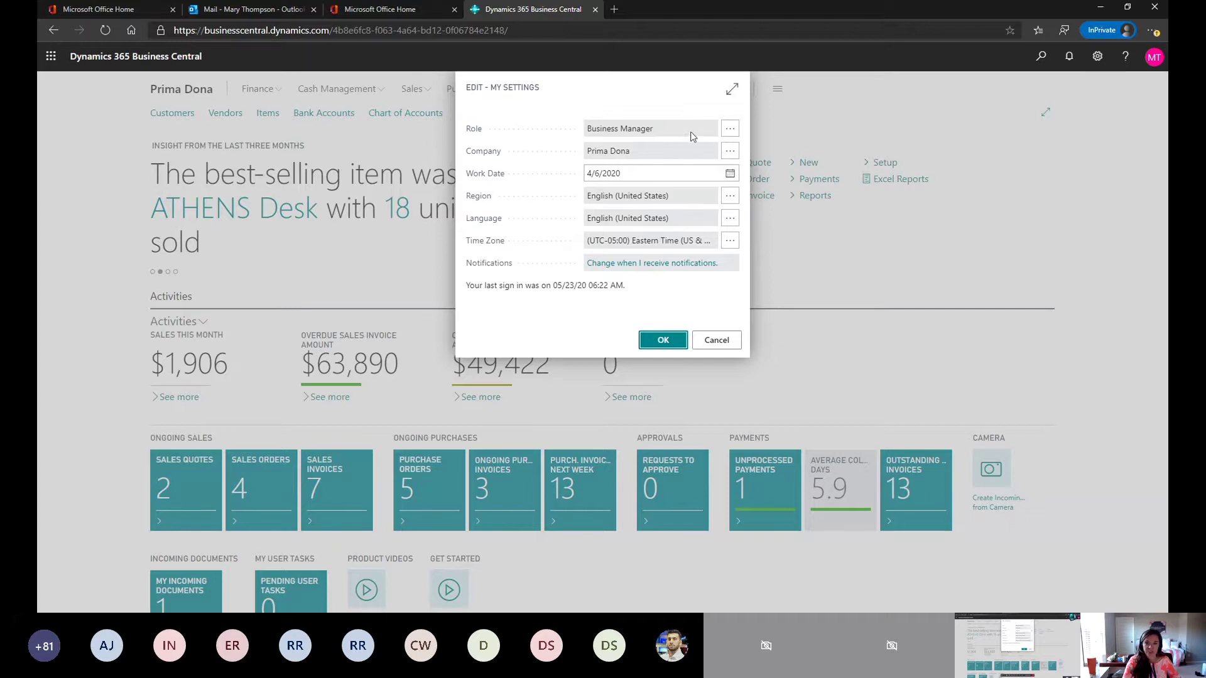
left_click(730, 128)
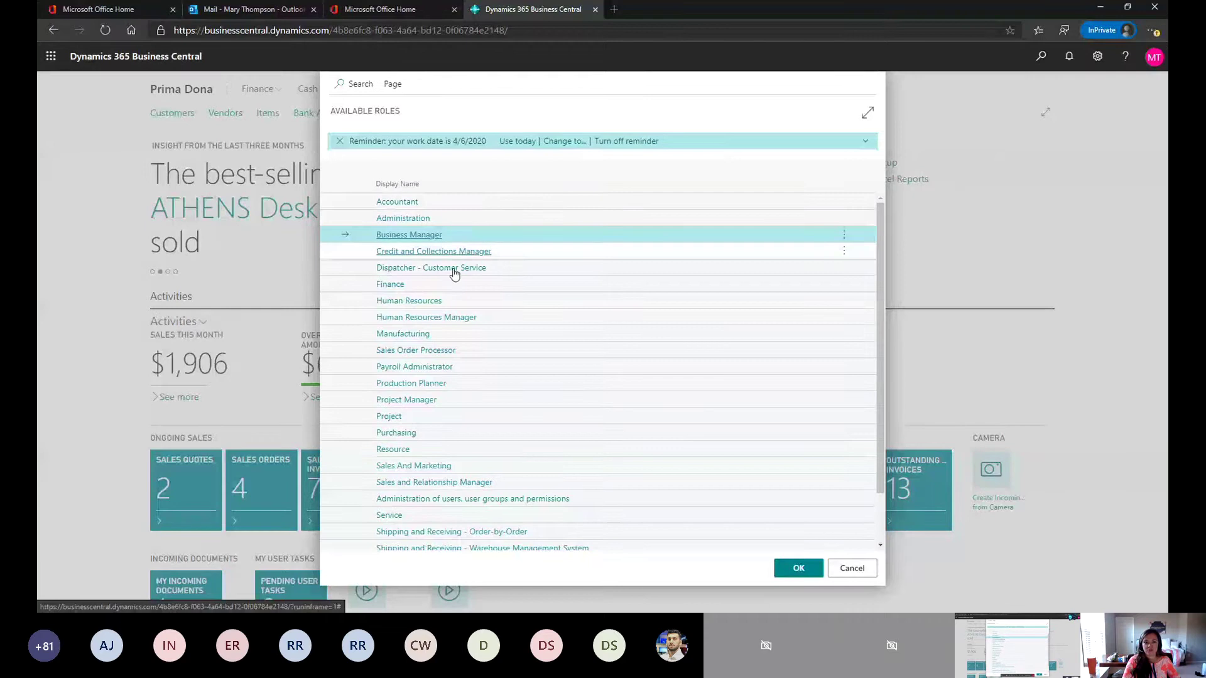
scroll(450, 315, "down", 2)
scroll(446, 312, "up", 2)
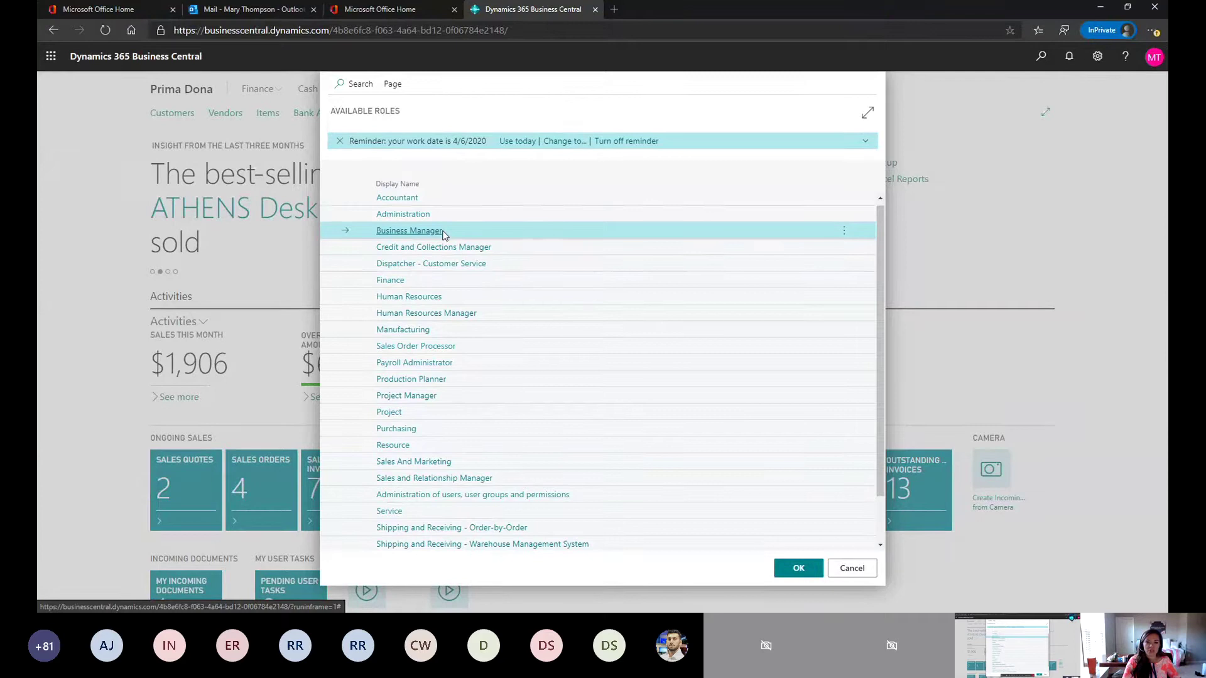
left_click(440, 320)
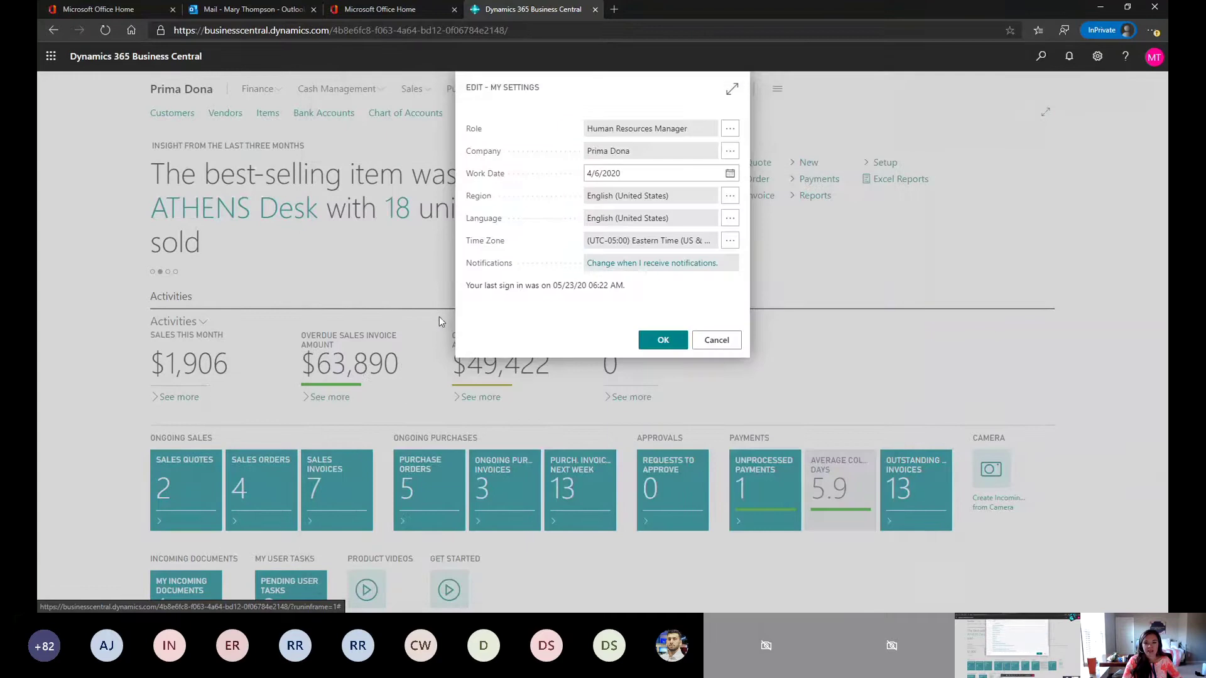
left_click(663, 339)
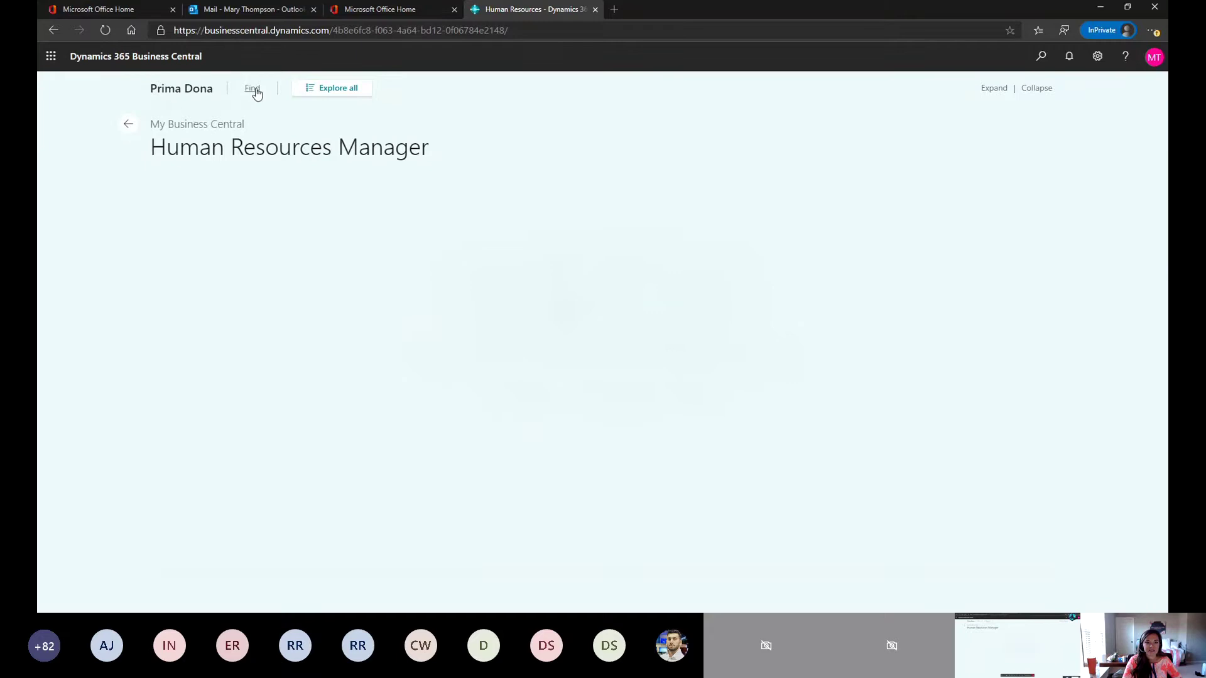
Leave the role explorer and look over the Human Resources Manager home page.
left_click(128, 128)
left_click(171, 91)
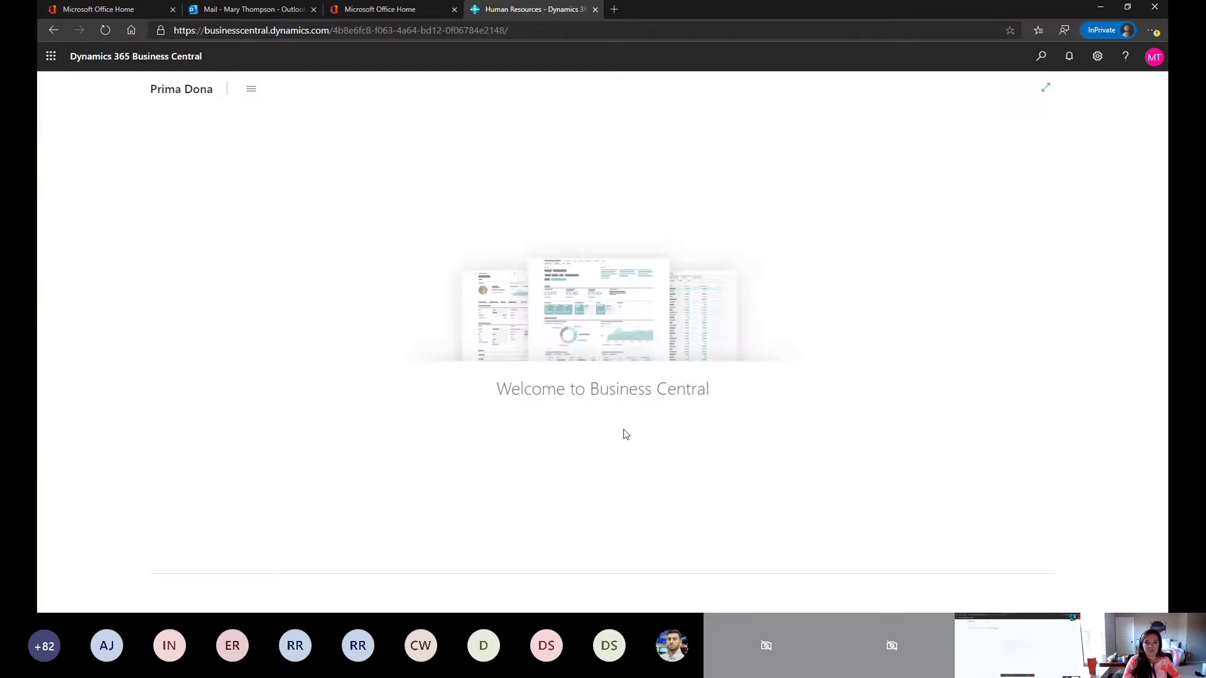
left_click_drag(619, 399, 475, 121)
left_click(885, 307)
Change the role in My Settings to Human Resources and apply it.
left_click(1096, 56)
left_click(1010, 153)
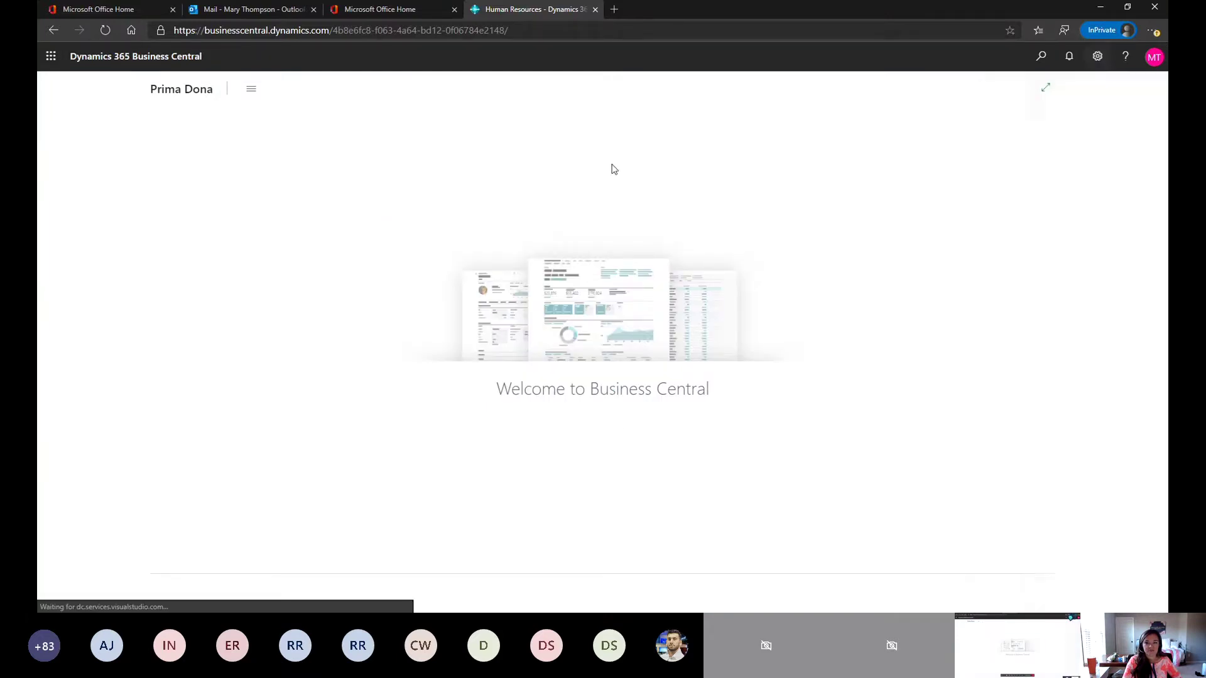
left_click(730, 129)
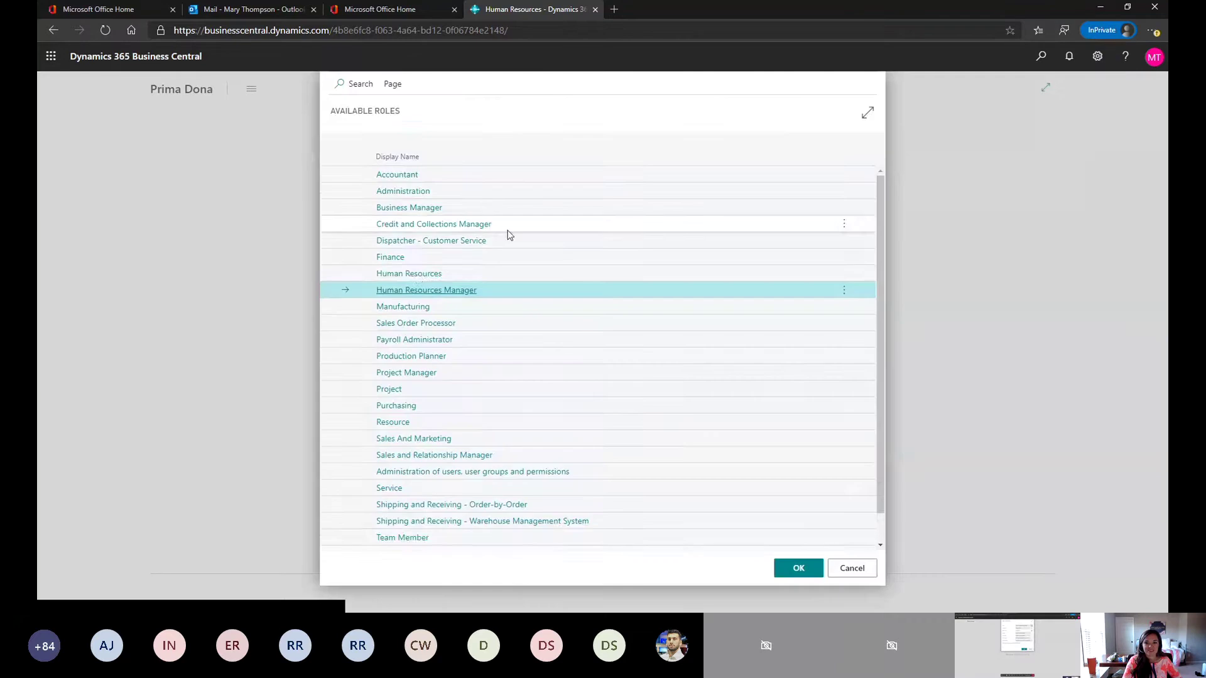
double_click(418, 302)
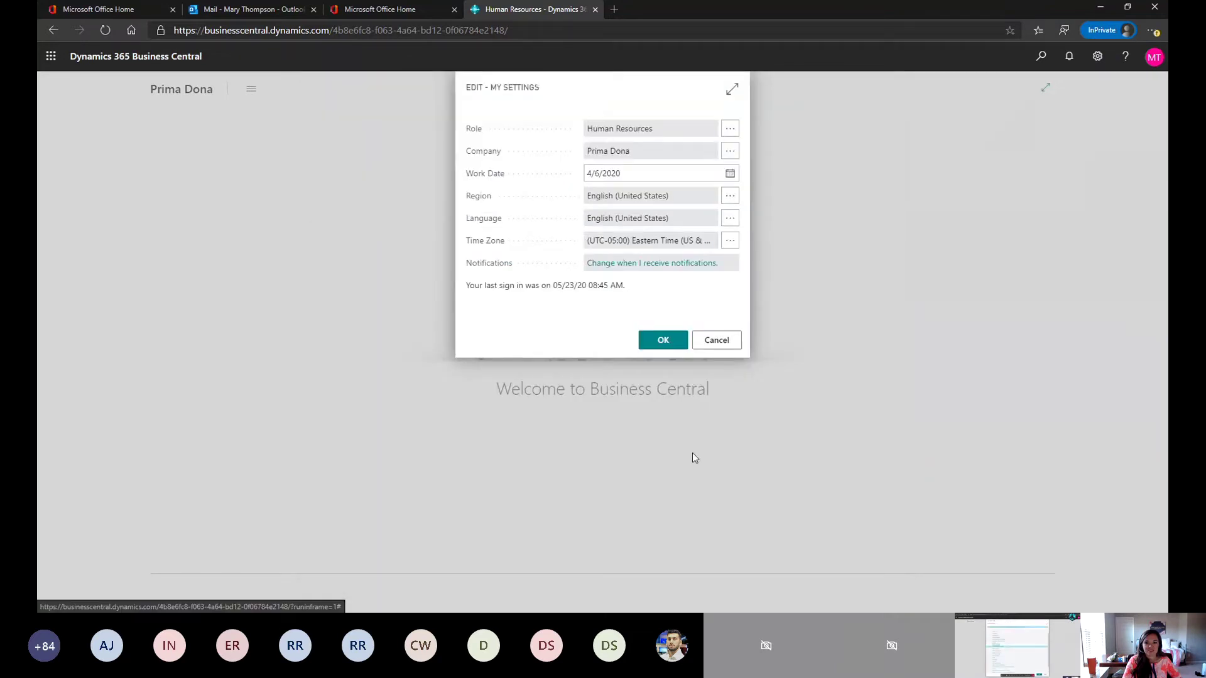
left_click(663, 341)
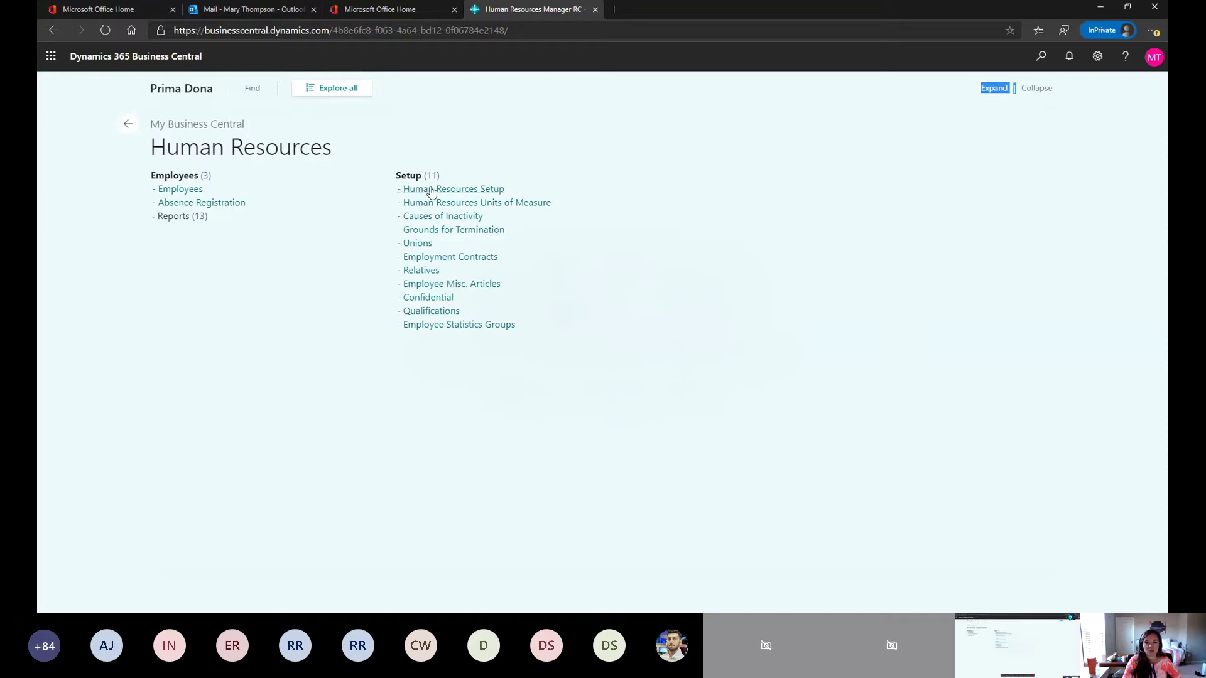
Open the Employees list from the Human Resources overview and start personalizing the page.
left_click(446, 312)
left_click(175, 192)
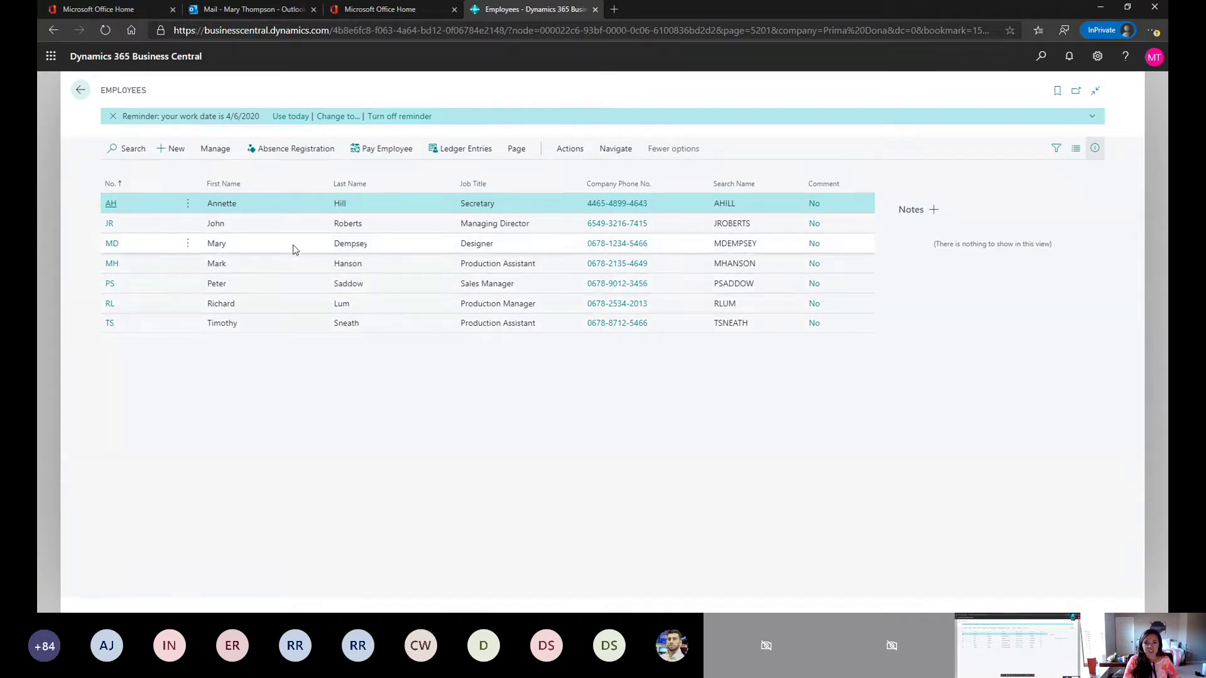
left_click(1096, 57)
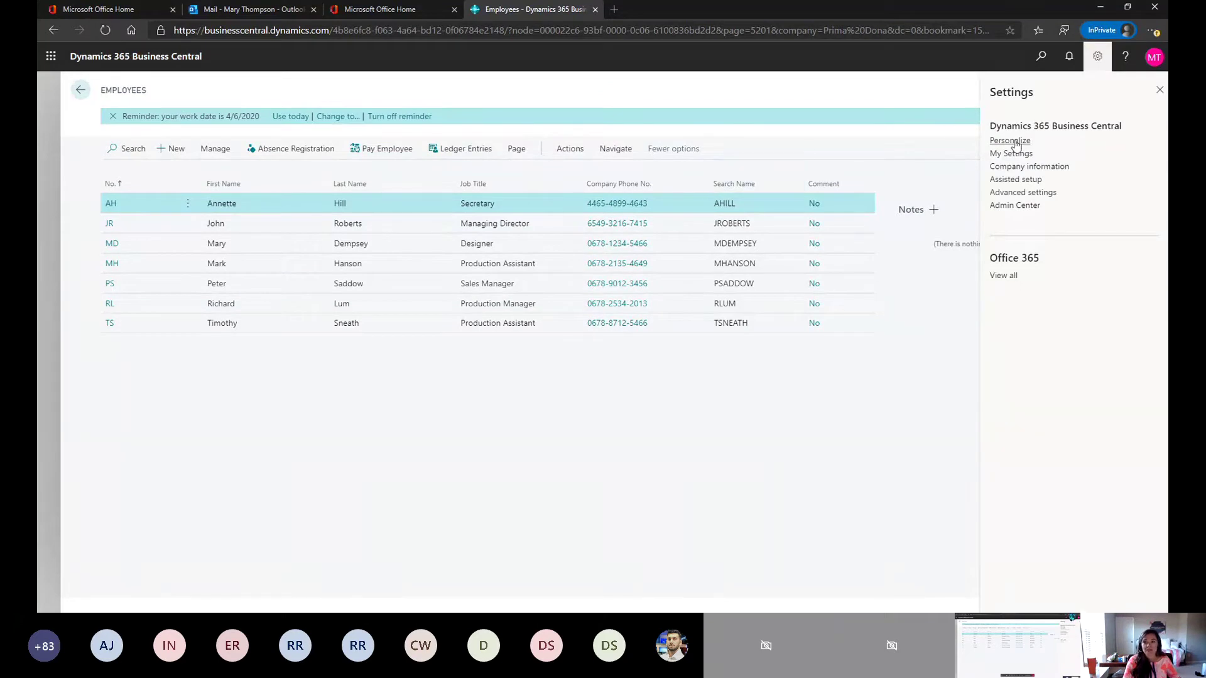
left_click(1010, 141)
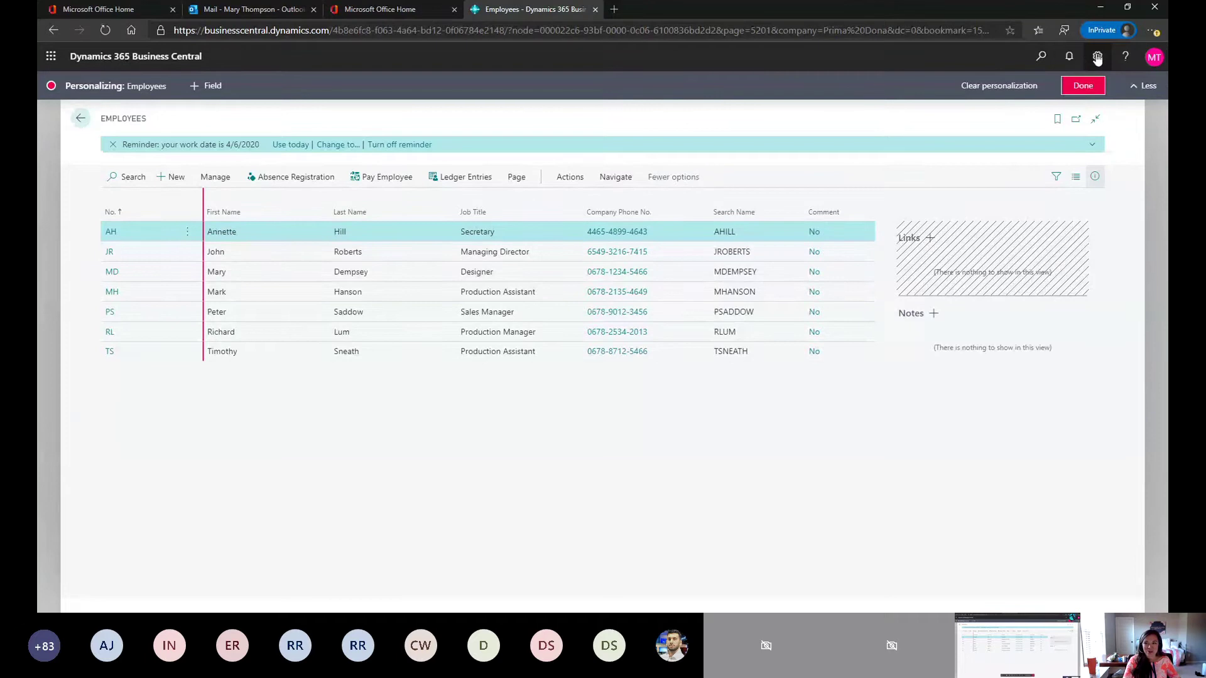
Add the Resource No. field to the Employees list between the First Name and Last Name columns.
left_click(210, 90)
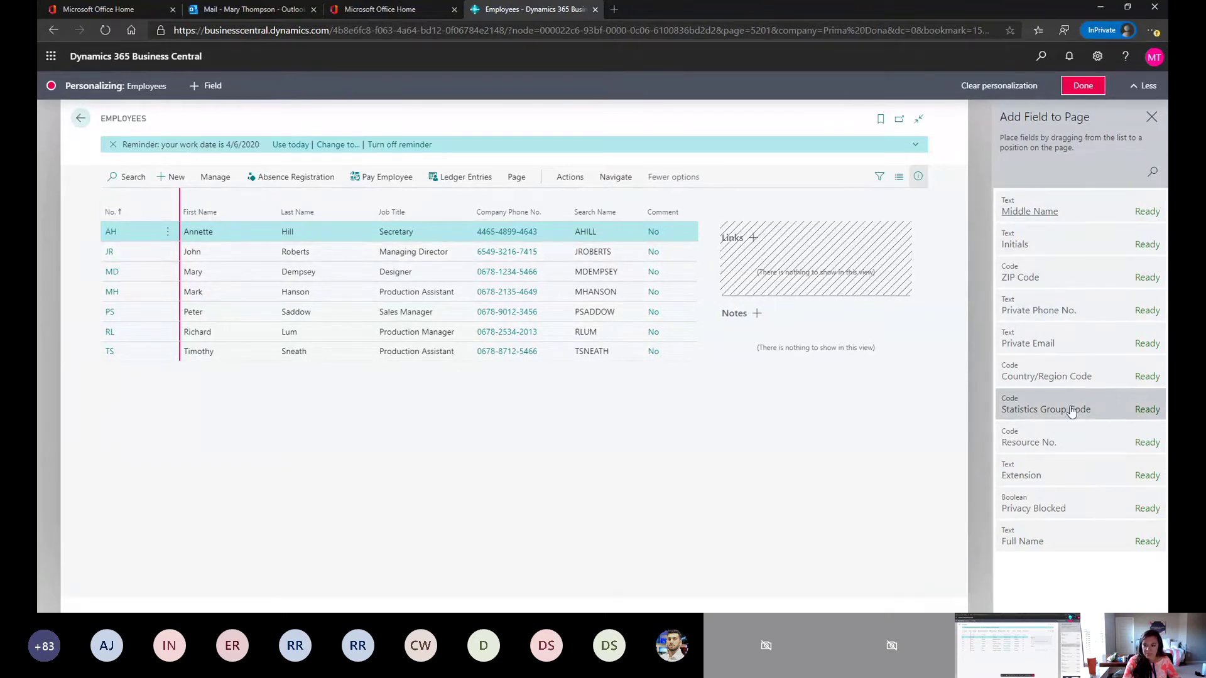
left_click(1094, 449)
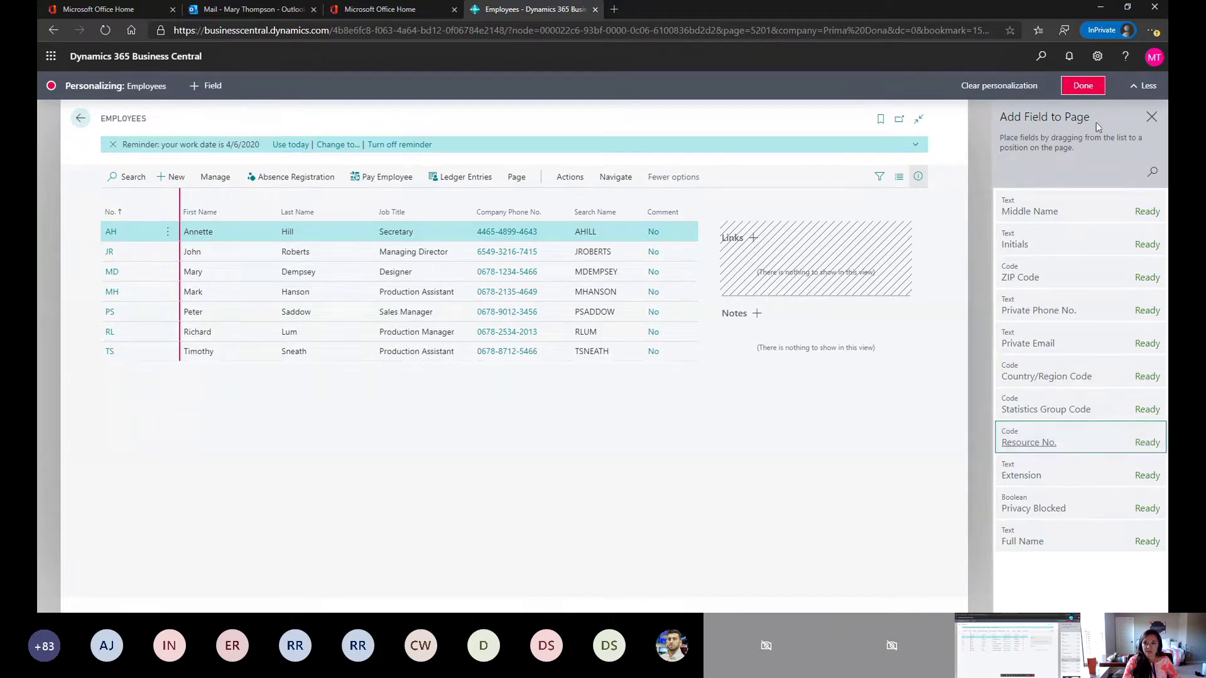
mouse_move(1048, 443)
left_mouse_down()
mouse_move(621, 341)
mouse_move(263, 201)
left_mouse_up()
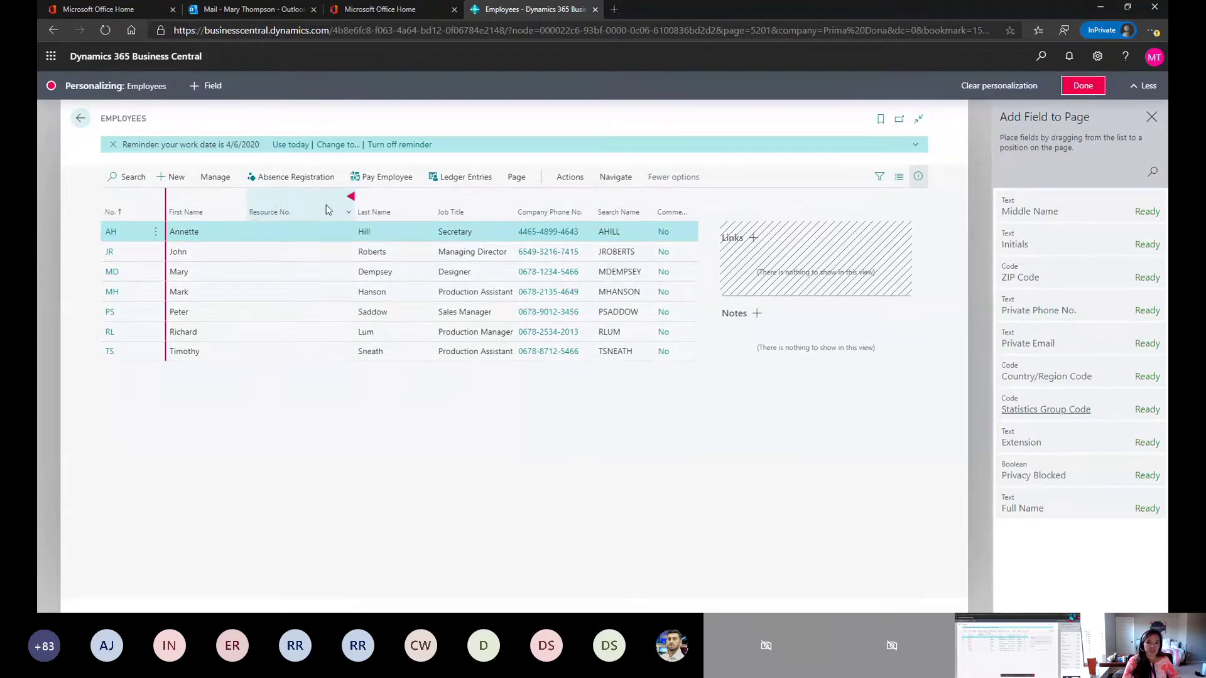
Move the Resource No. column directly in front of Search Name and finish personalizing the Employees list.
left_click(347, 196)
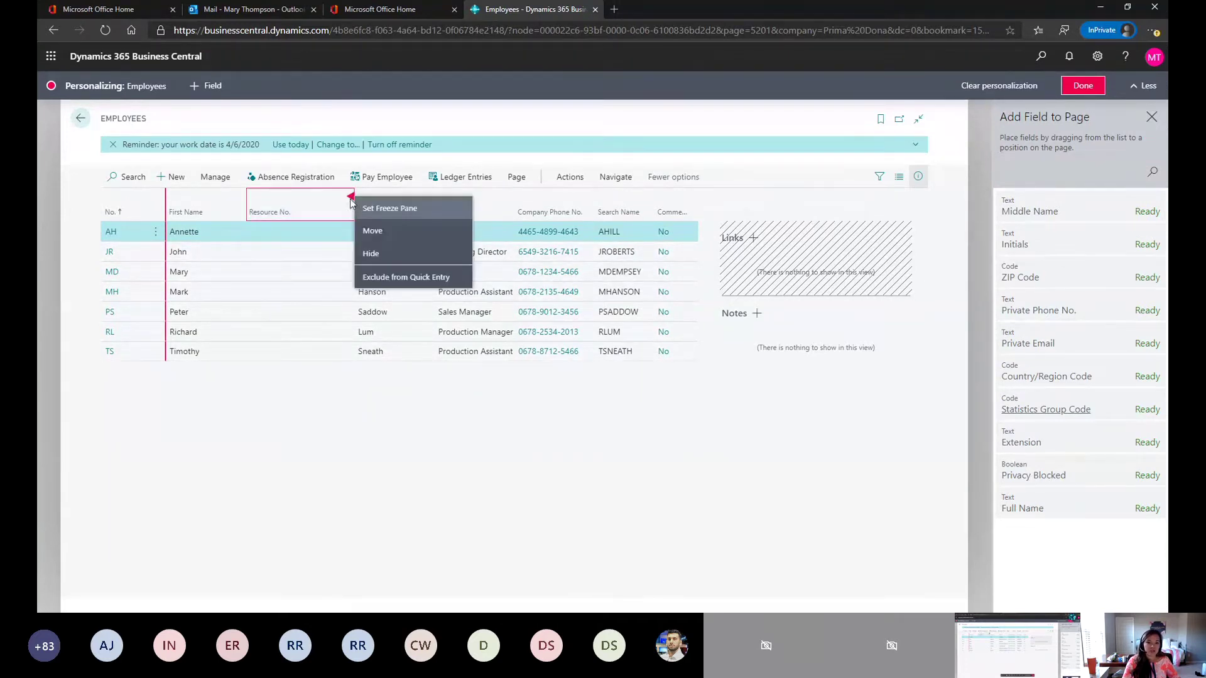
left_click(438, 243)
left_click(606, 374)
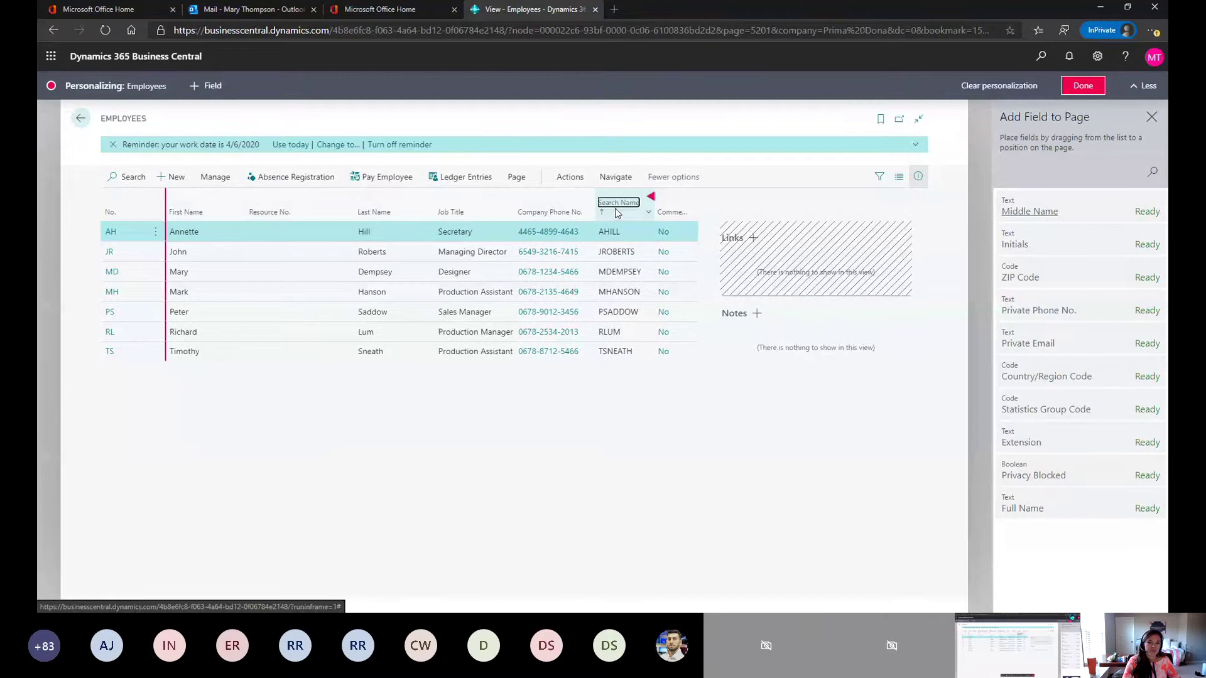
mouse_move(259, 204)
left_mouse_down()
mouse_move(575, 223)
mouse_move(615, 212)
left_mouse_up()
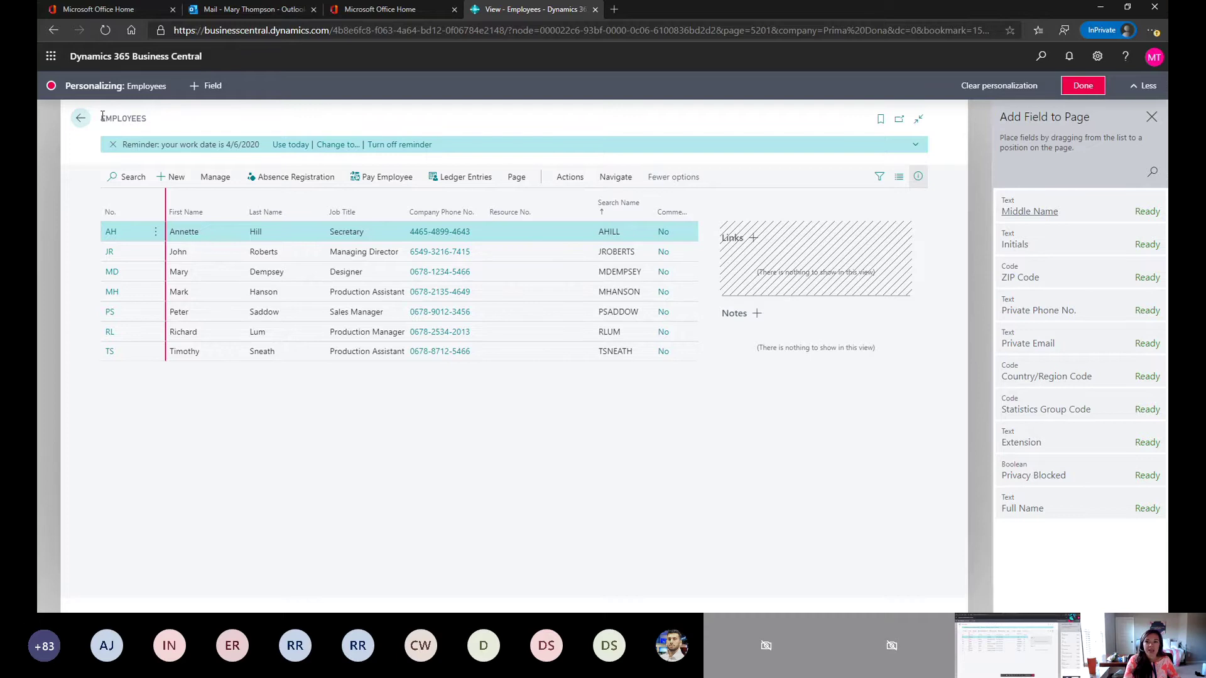
left_click(1082, 85)
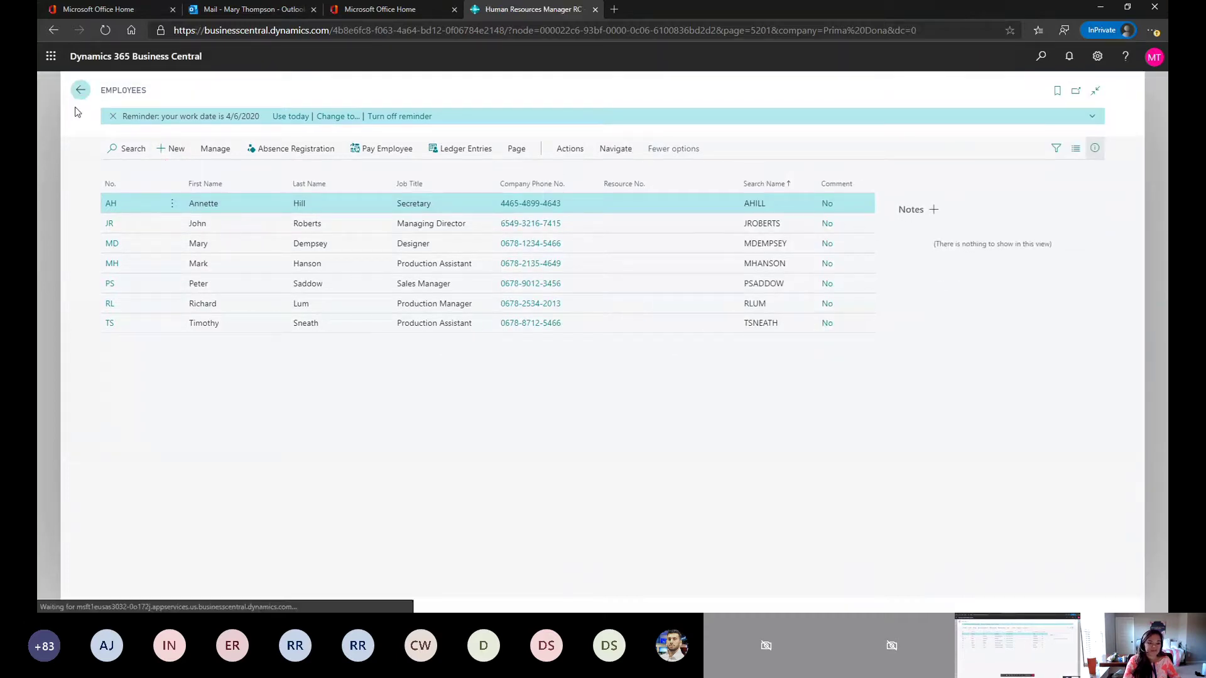
Return to the home page, view it in personalization mode, and leave that mode without making changes.
left_click(80, 90)
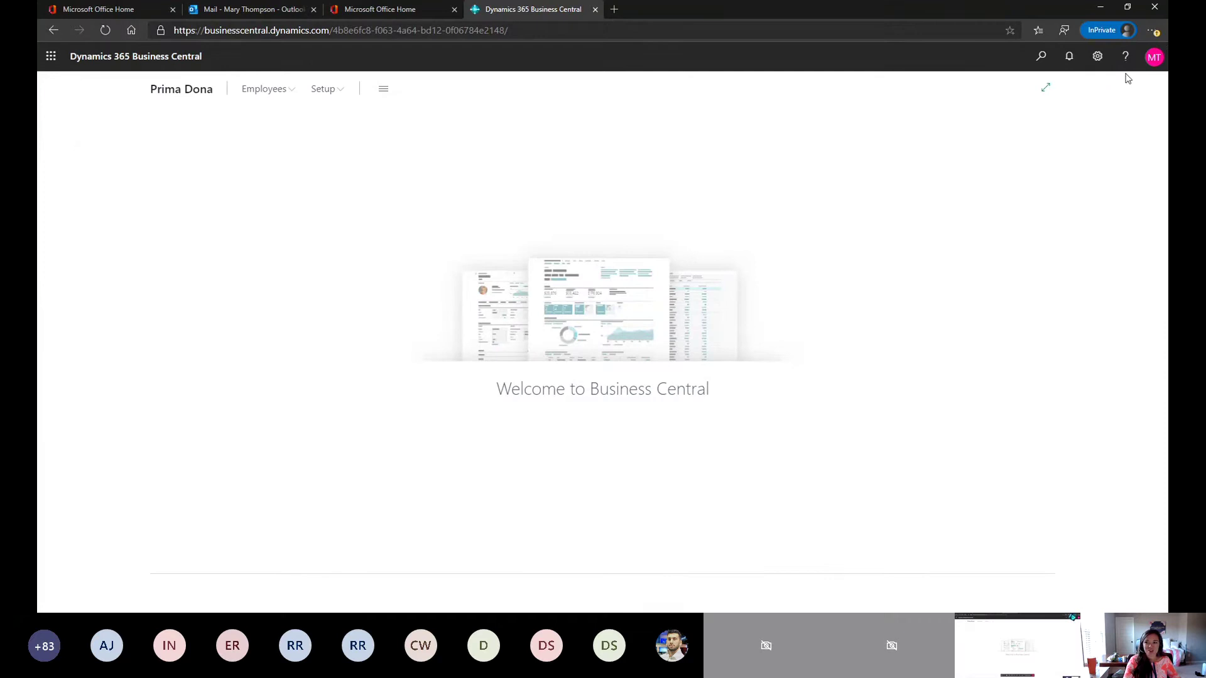
left_click(1097, 58)
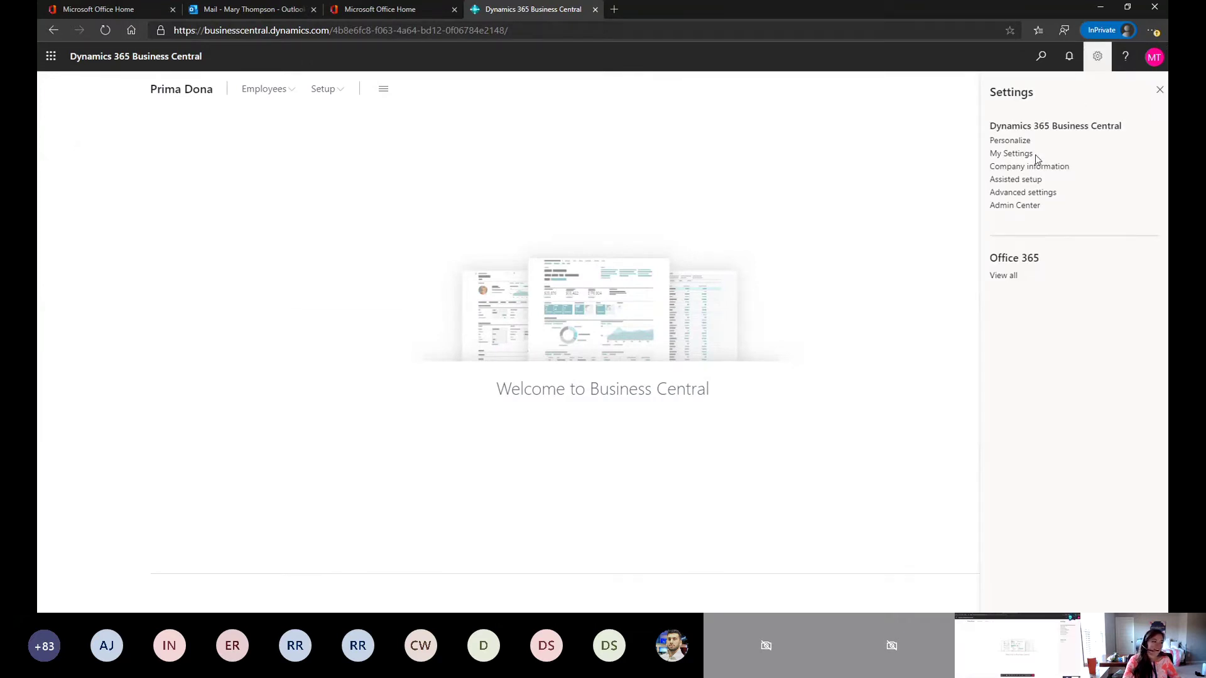
left_click(1019, 142)
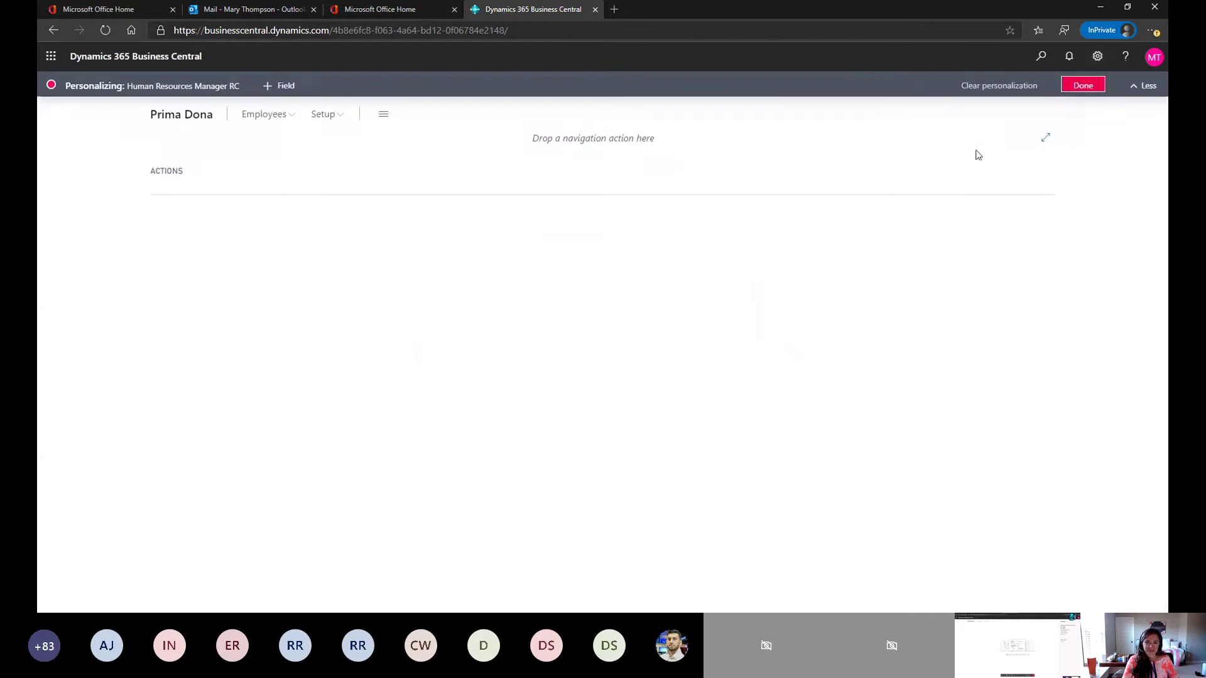
left_click(1082, 85)
Change the role in My Settings back to Business Manager and apply it.
left_click(1097, 57)
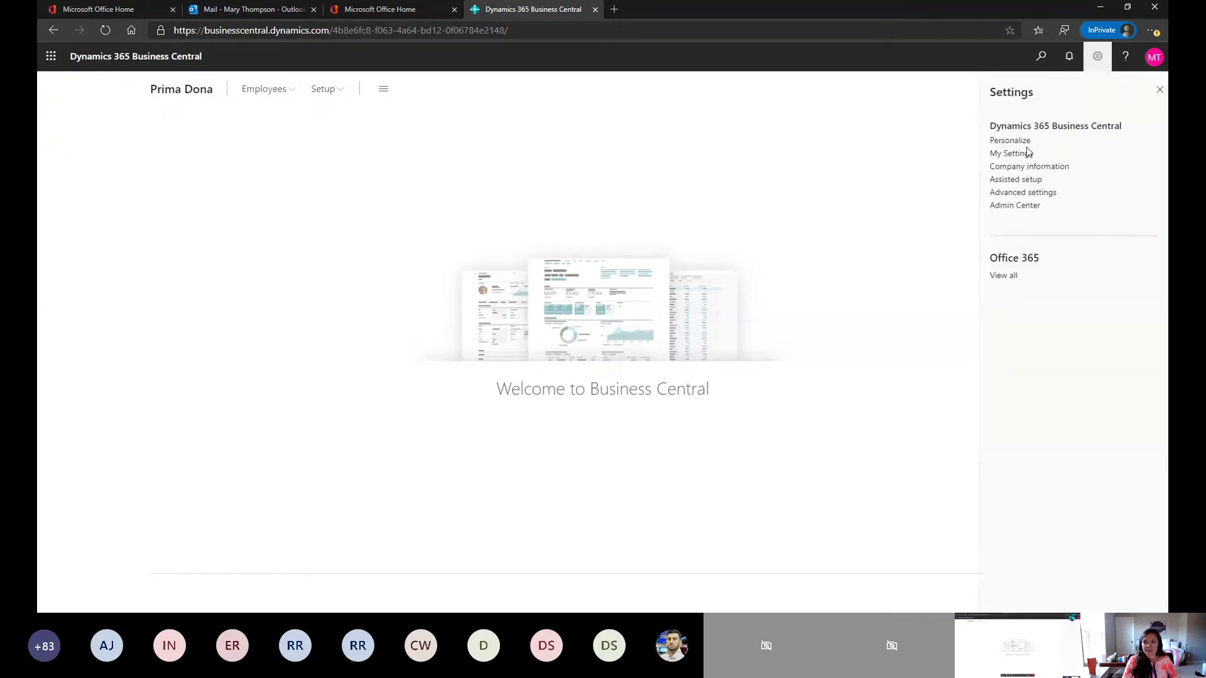
left_click(1022, 153)
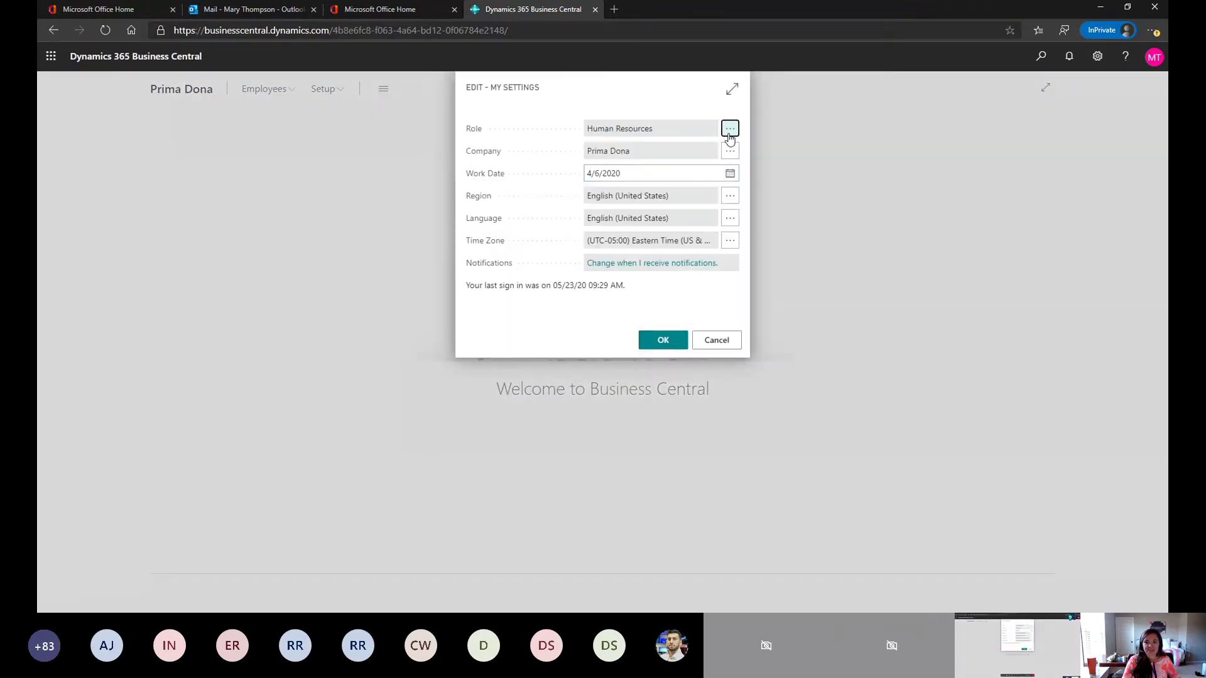
left_click(728, 126)
left_click(405, 230)
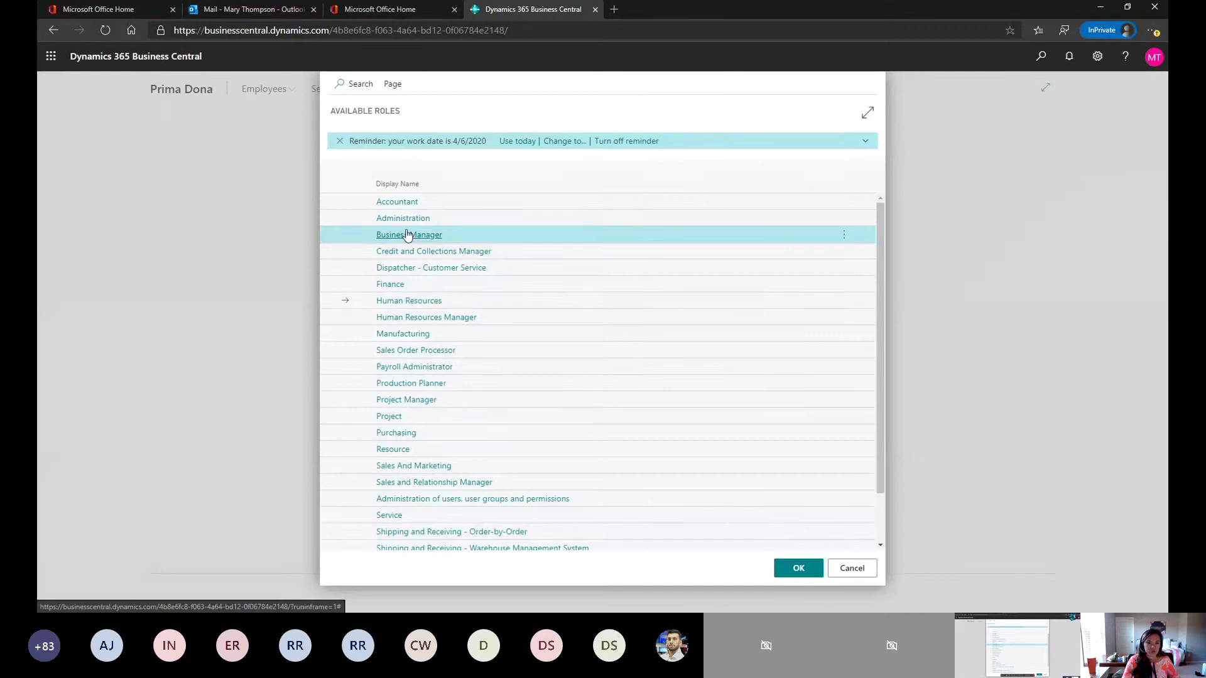
left_click(661, 339)
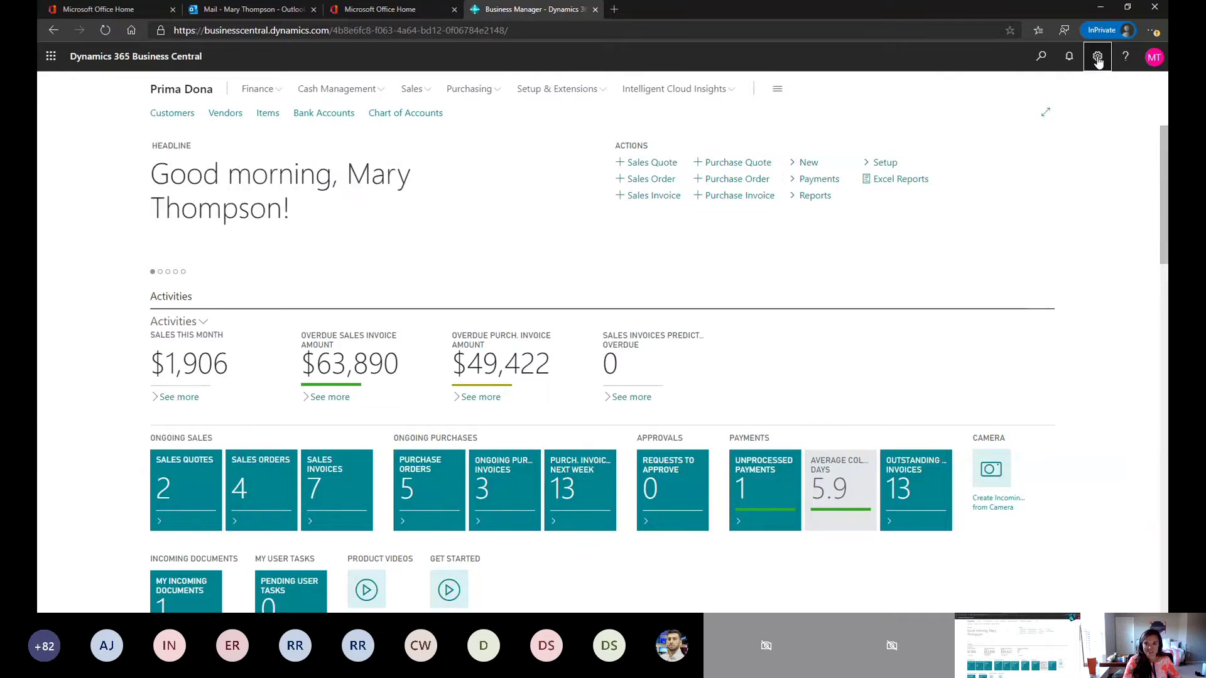
Open the allowed companies from My Settings and look over the WorldMax and Prima Dona entries.
left_click(1098, 58)
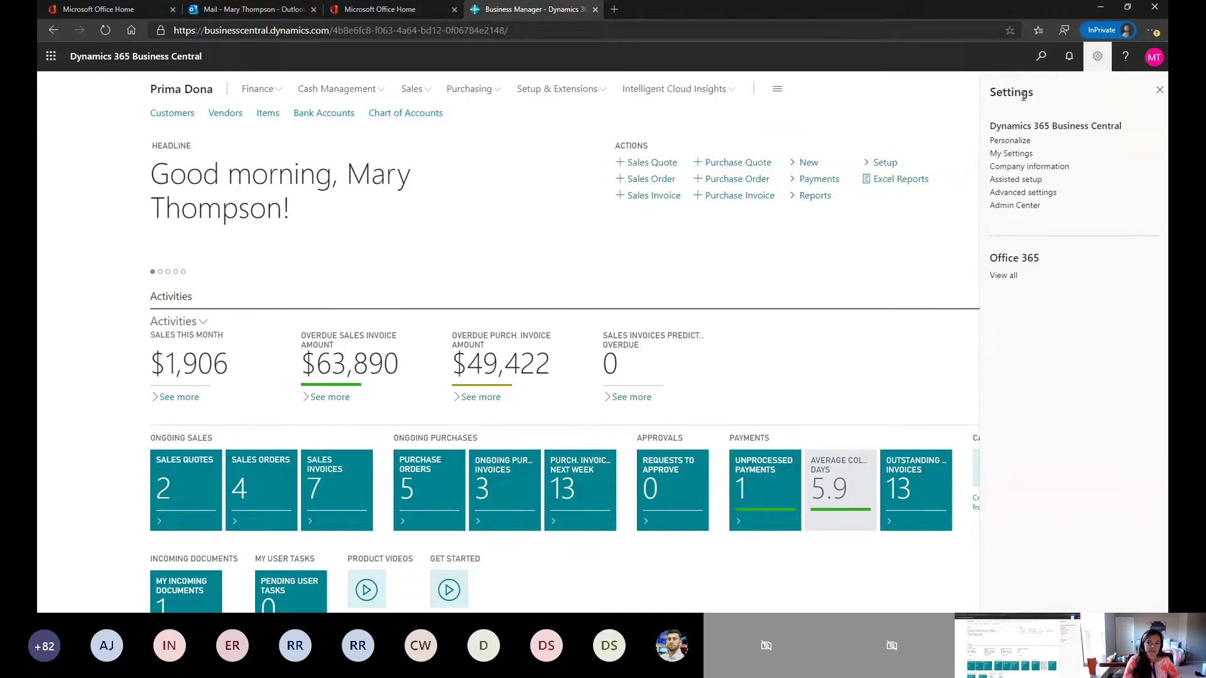
left_click(997, 154)
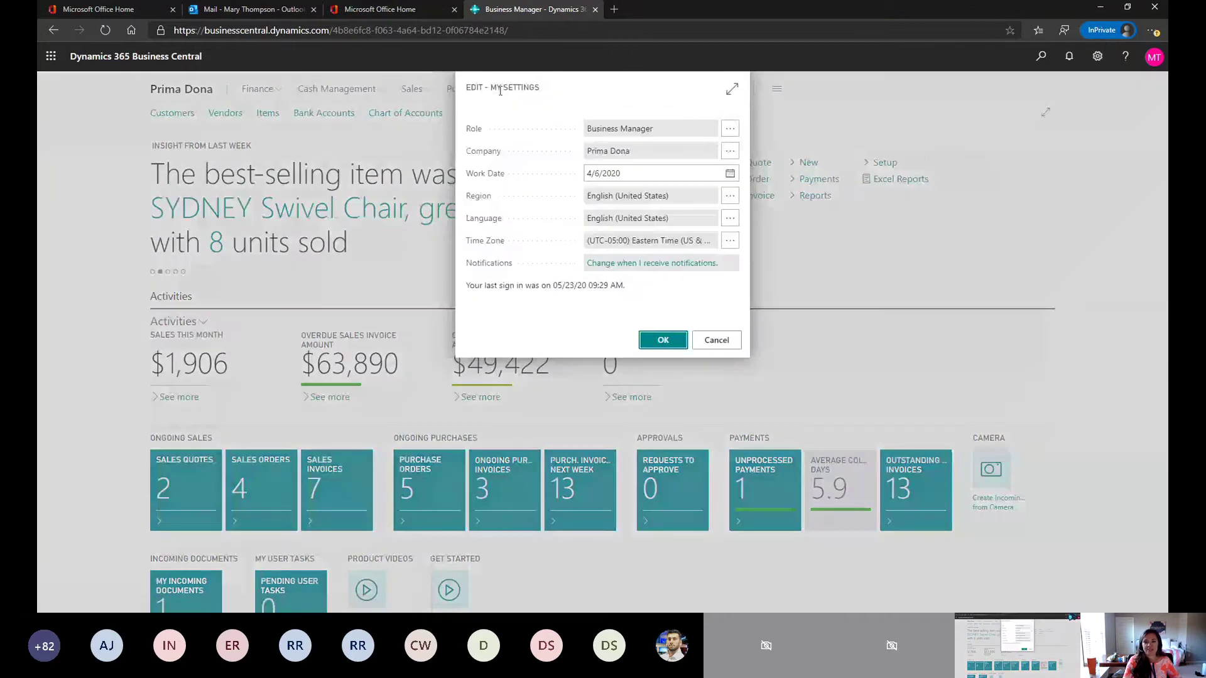
left_click(730, 155)
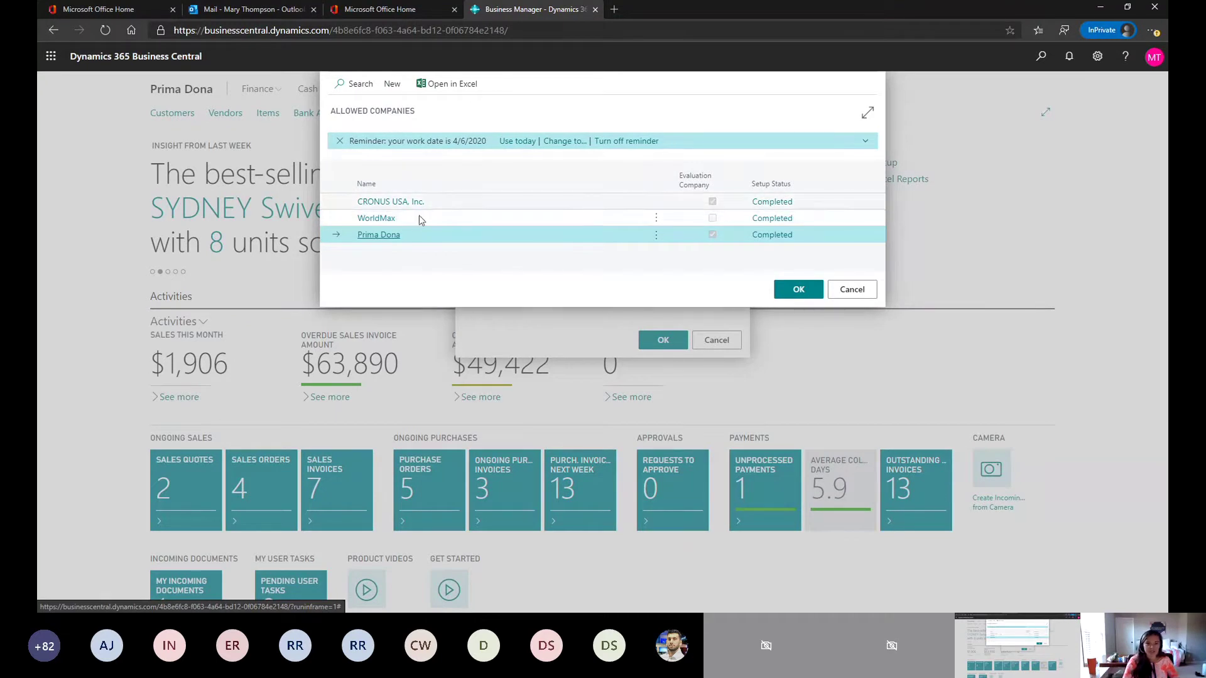
left_click(468, 218)
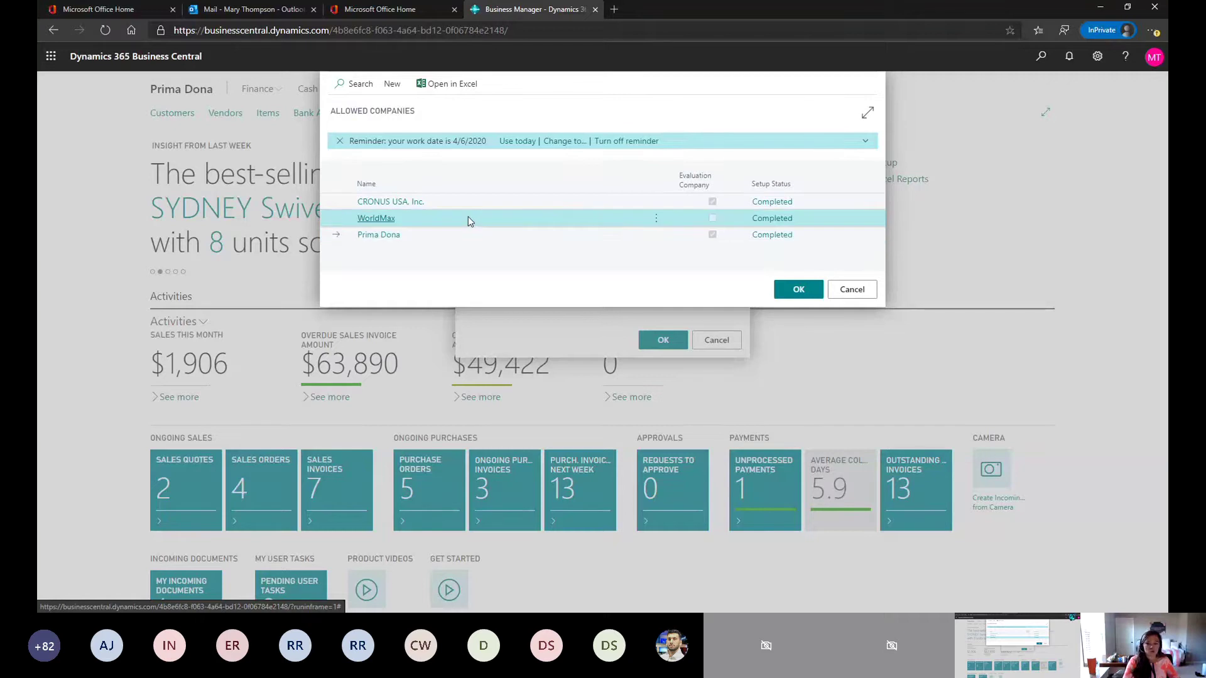
left_click(432, 236)
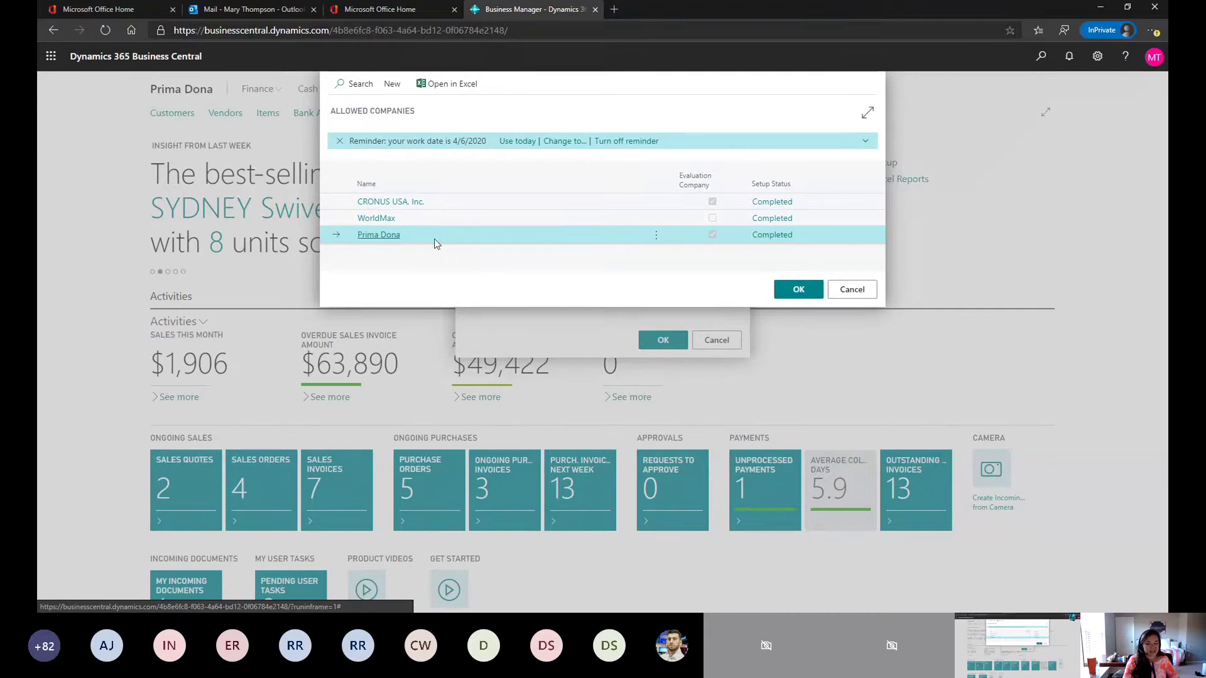
Start the assisted setup for creating a new company and advance to its basic information page.
left_click(392, 85)
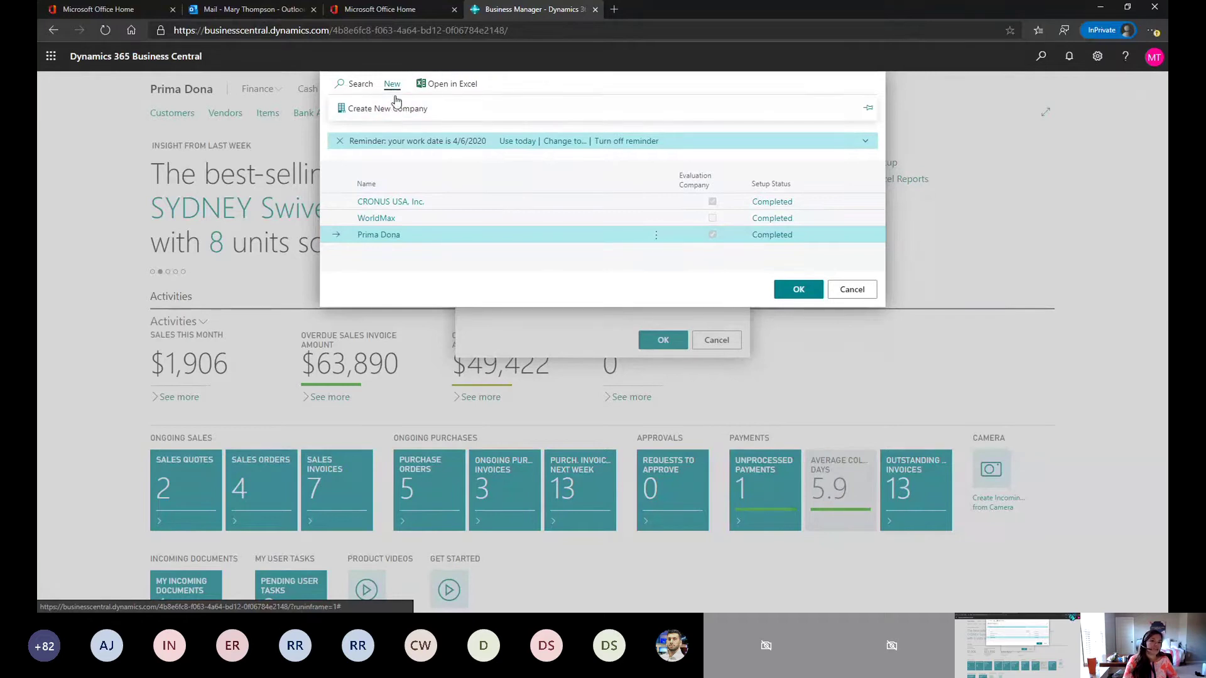
left_click(396, 110)
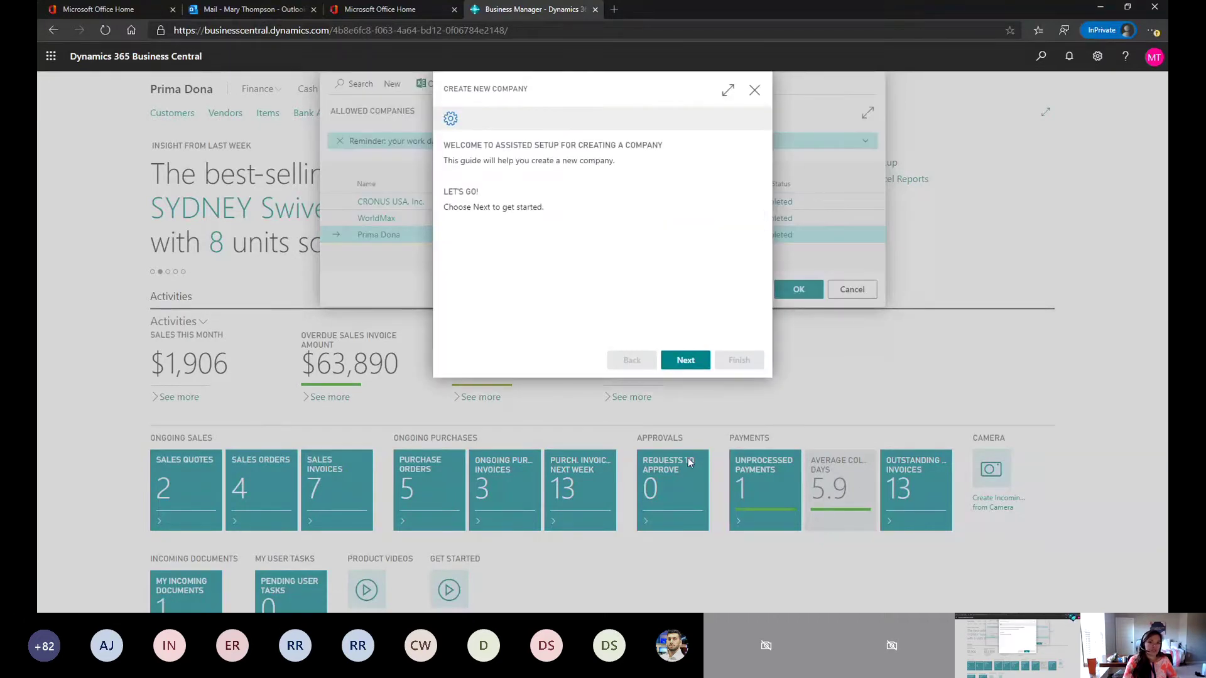
right_click(702, 450)
left_click(632, 287)
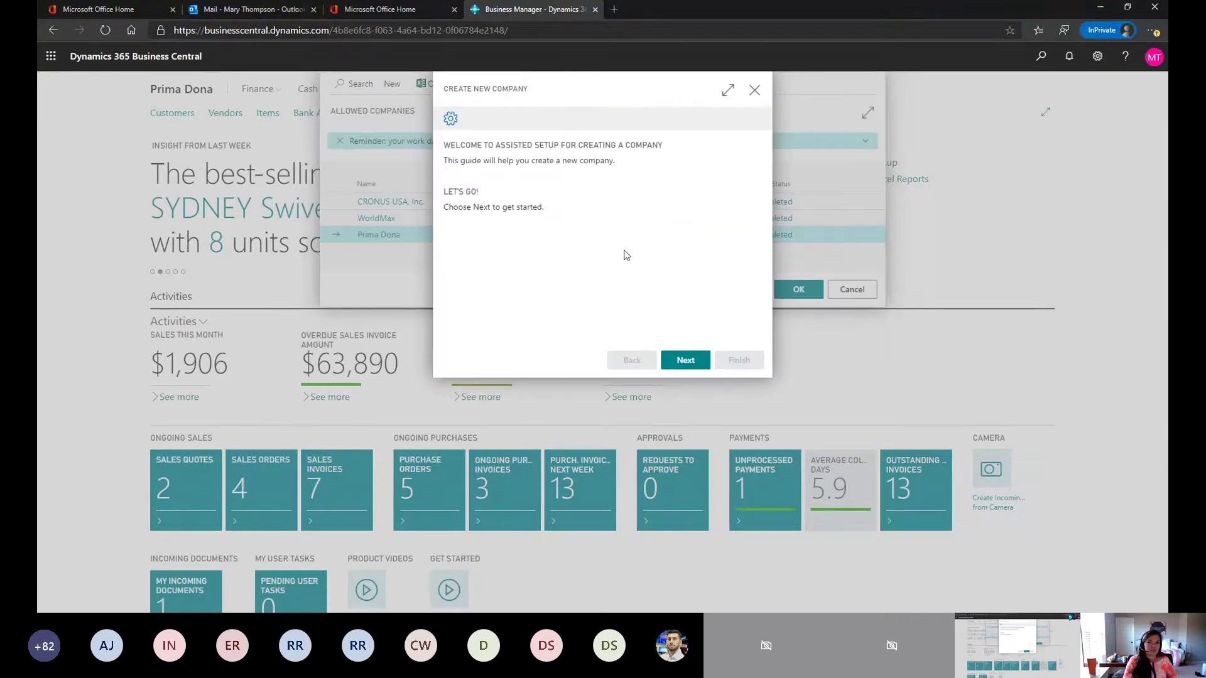
left_click(690, 363)
left_click(691, 363)
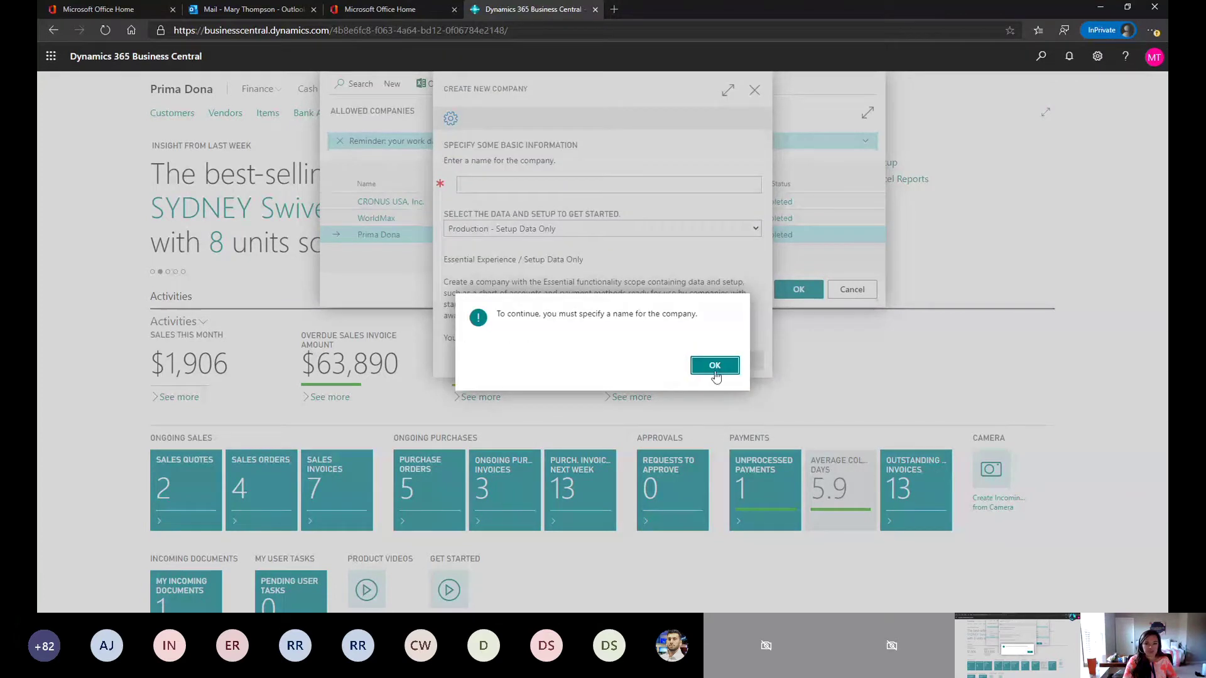
left_click(714, 365)
Name the new company D365Saturday and select Evaluation - Sample Data as its data and setup.
left_click(538, 182)
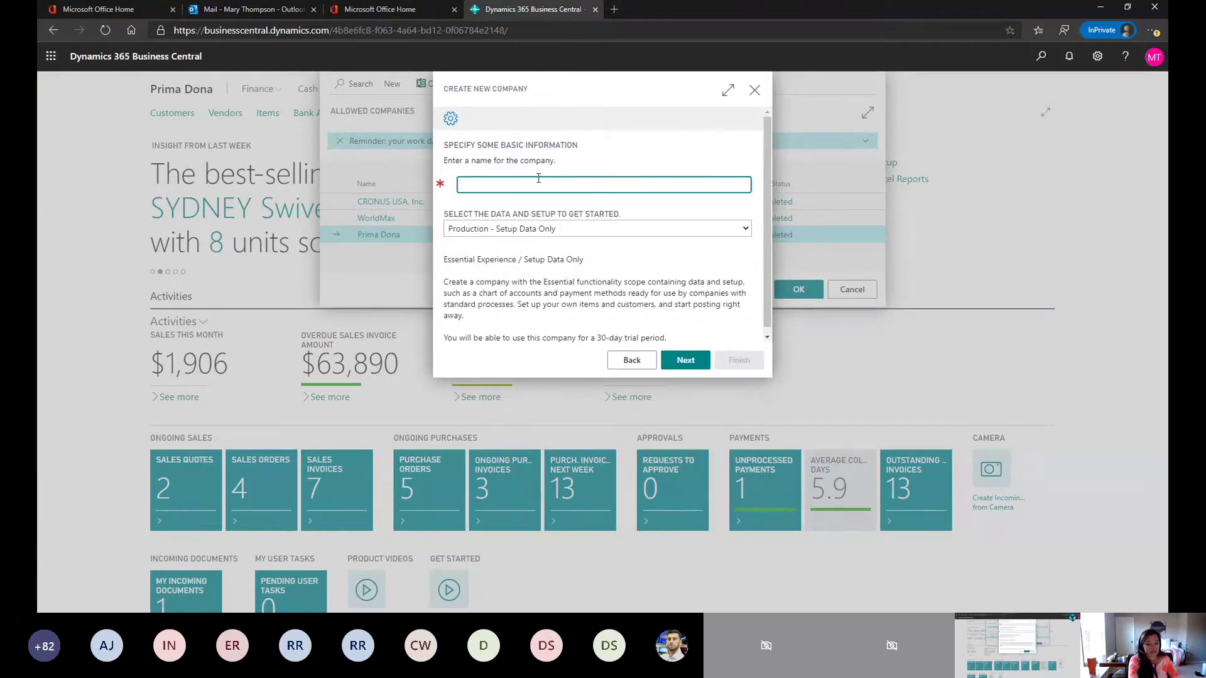
type("D365S")
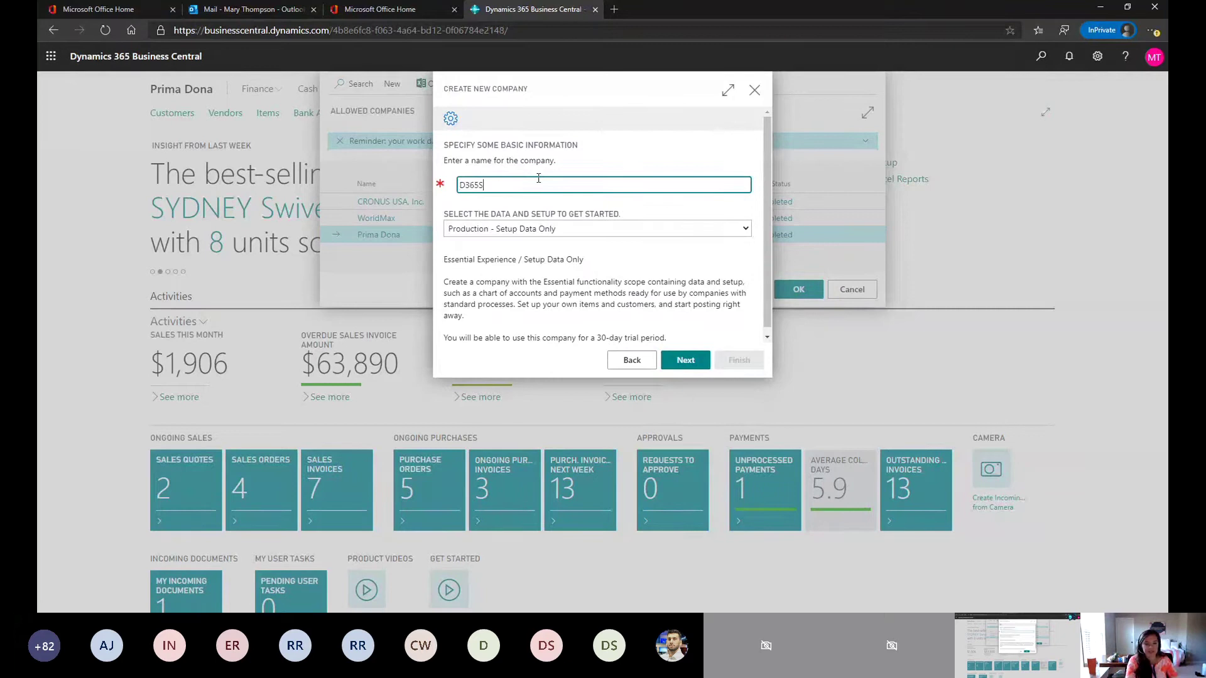
type("aturday")
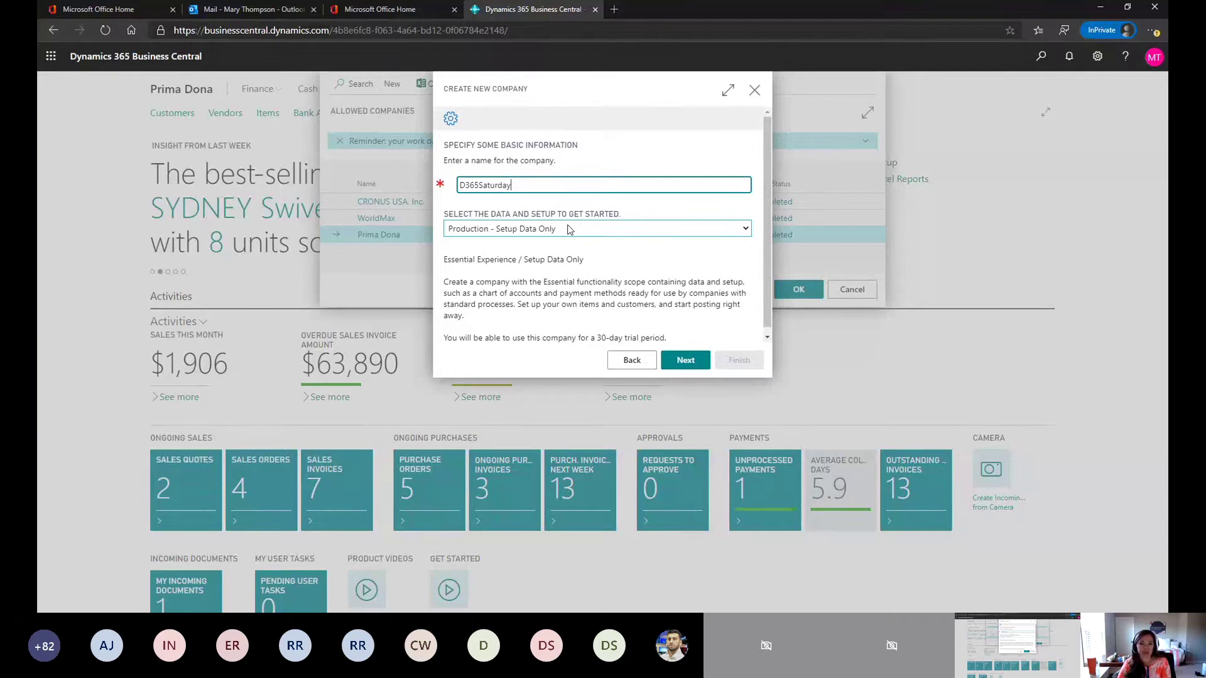
key("Tab")
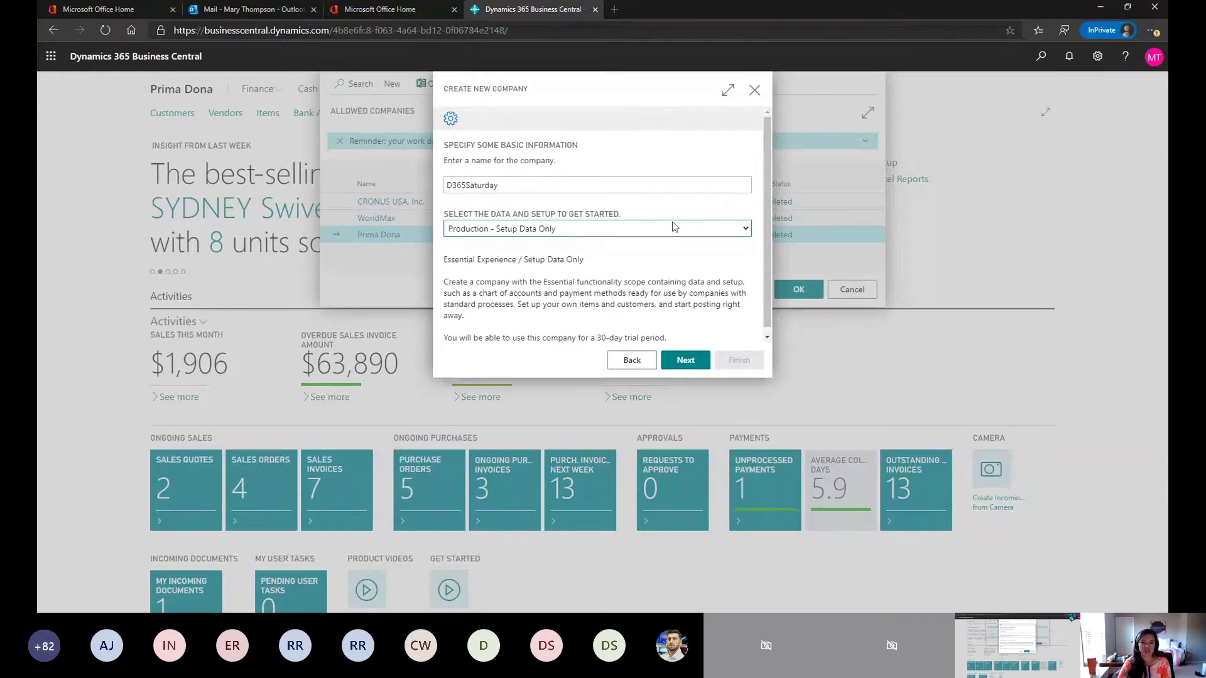
left_click(545, 251)
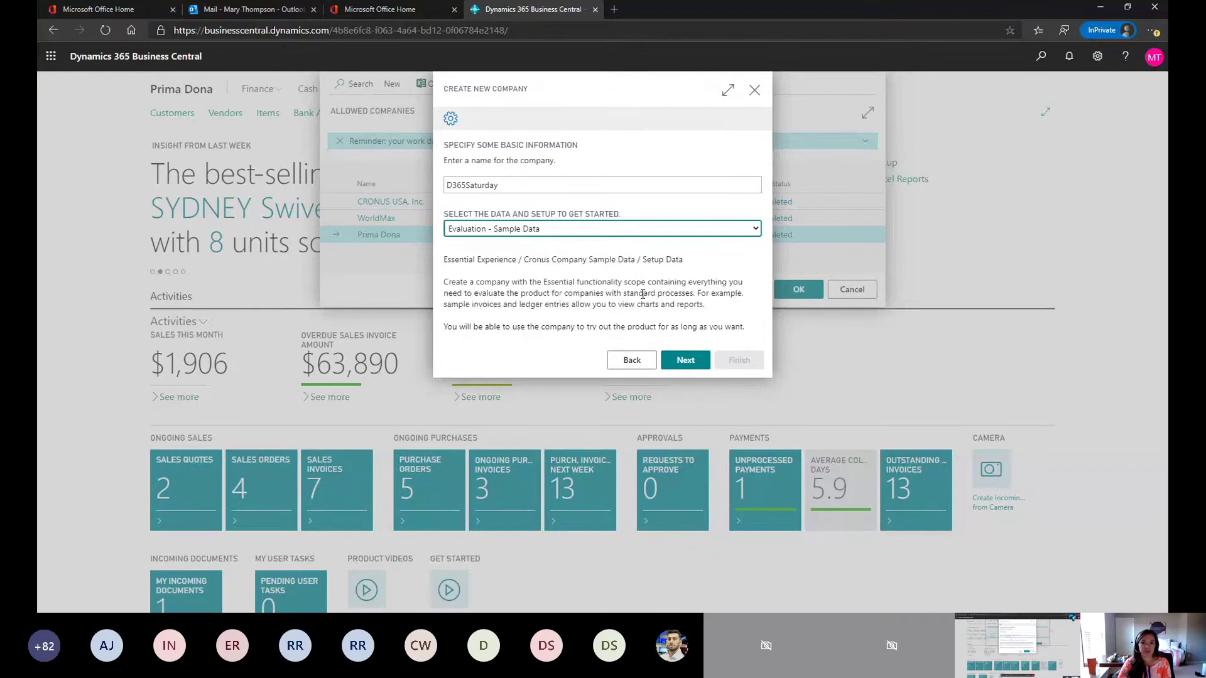
Advance the new company wizard to its user management page and open the user lookup.
left_click(697, 363)
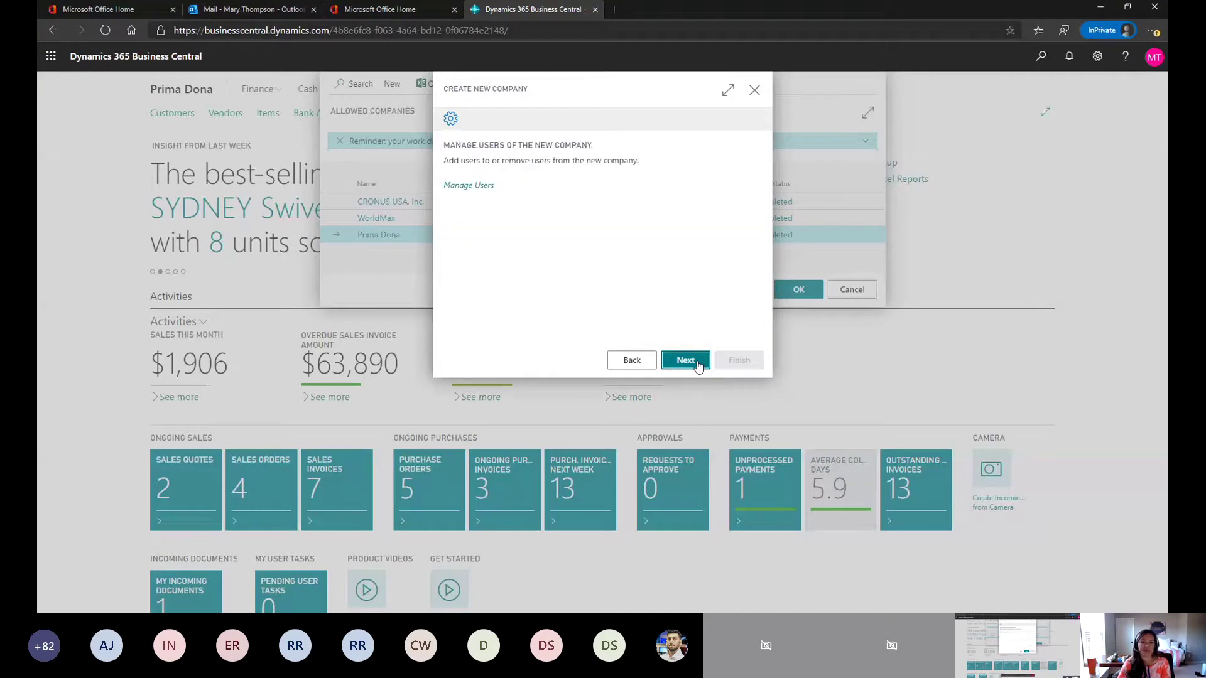
left_click(485, 187)
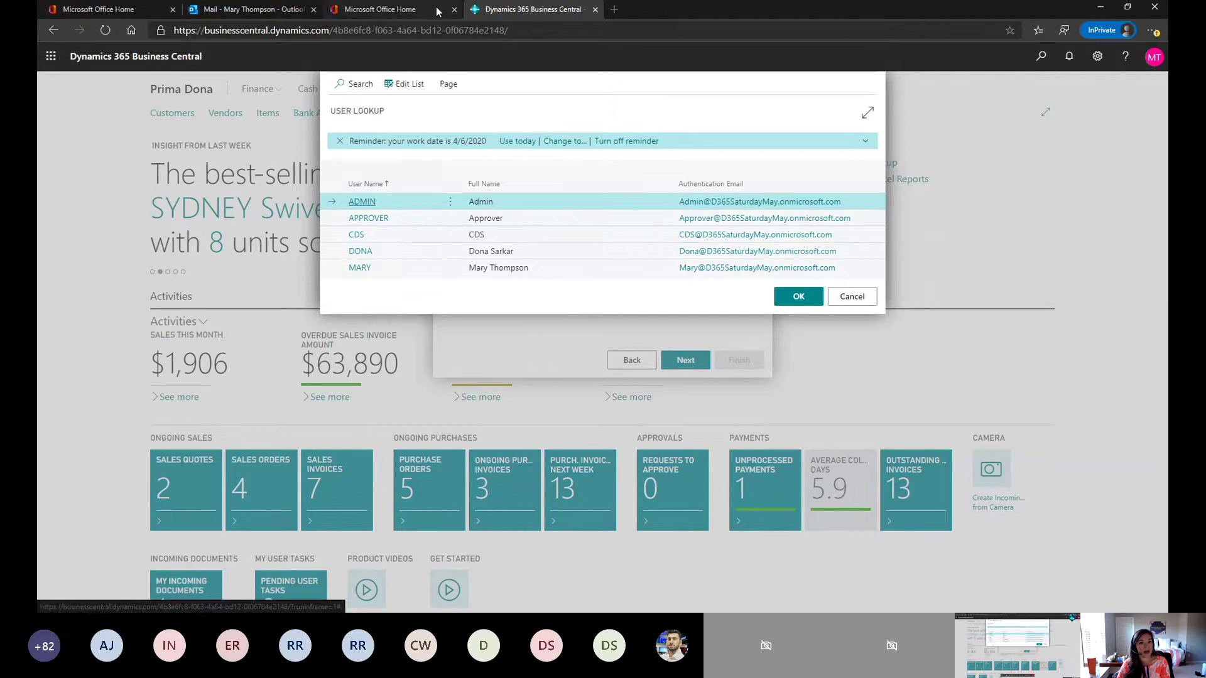
Open the Microsoft 365 admin center from the Office home page and return to Business Central's user lookup.
left_click(395, 9)
left_click(356, 210)
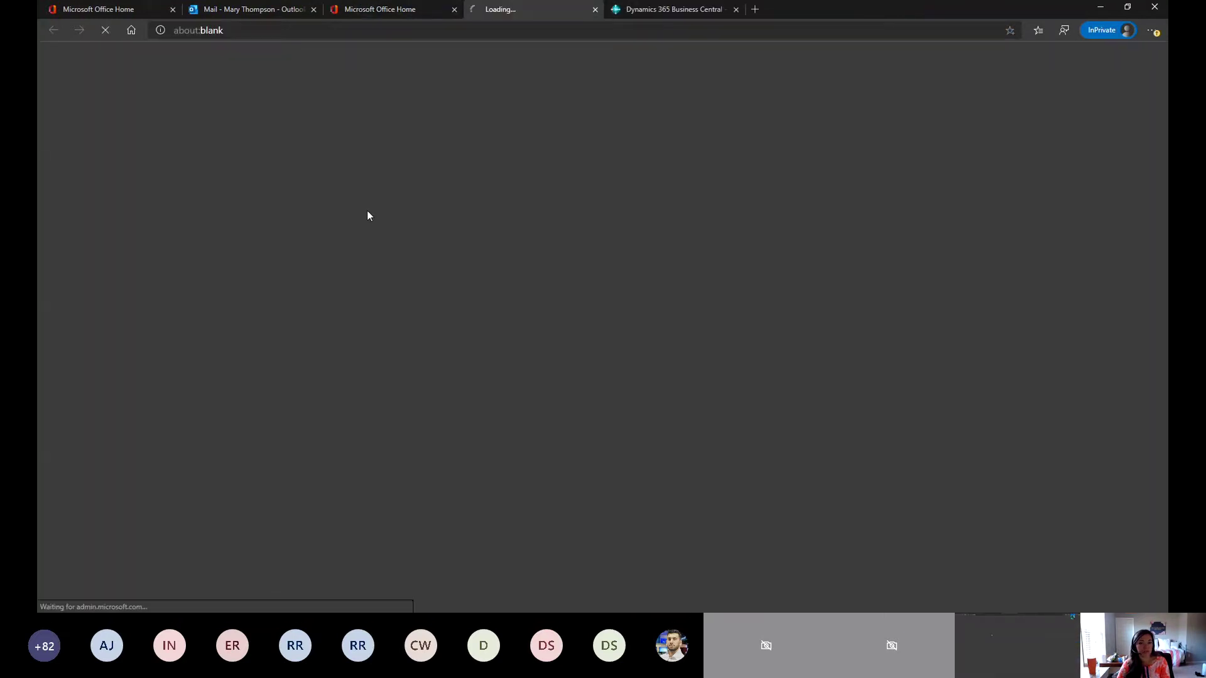
left_click(354, 9)
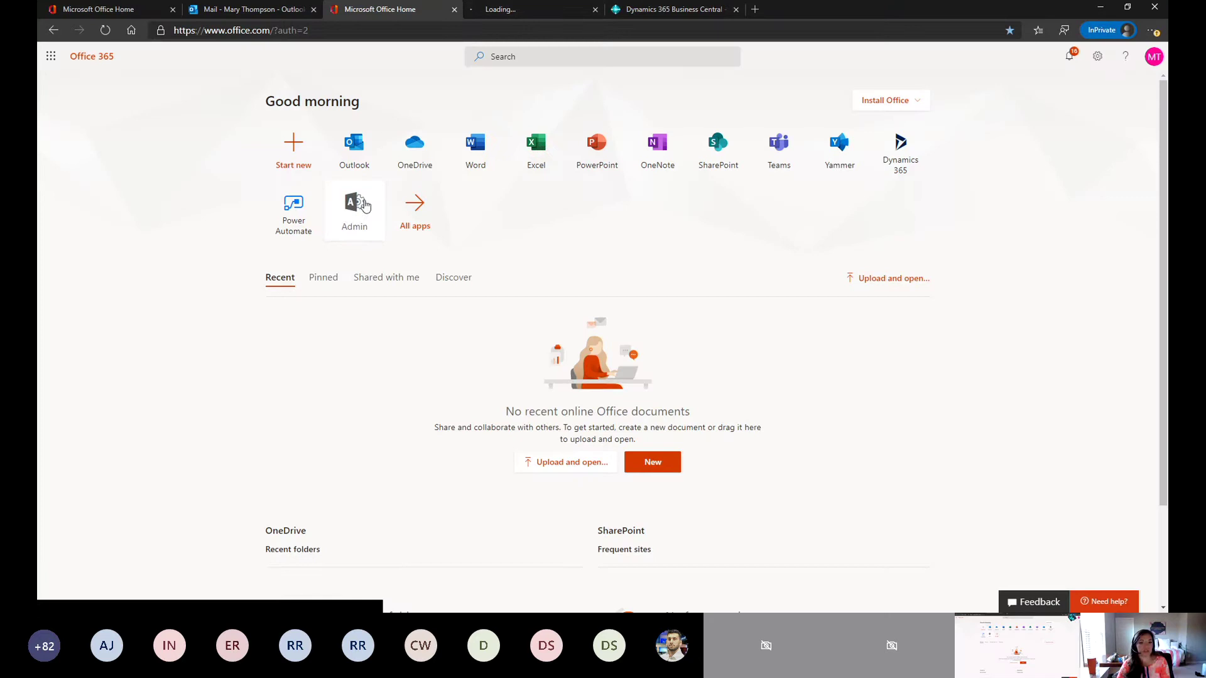
left_click(565, 8)
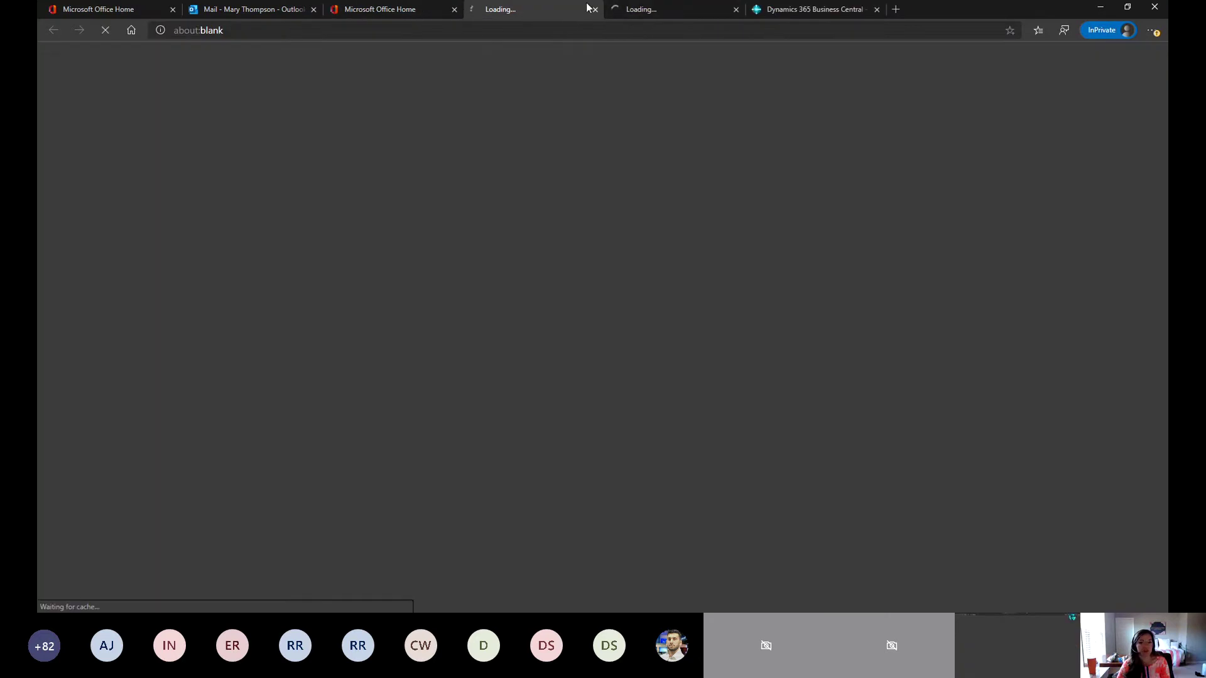
left_click(782, 9)
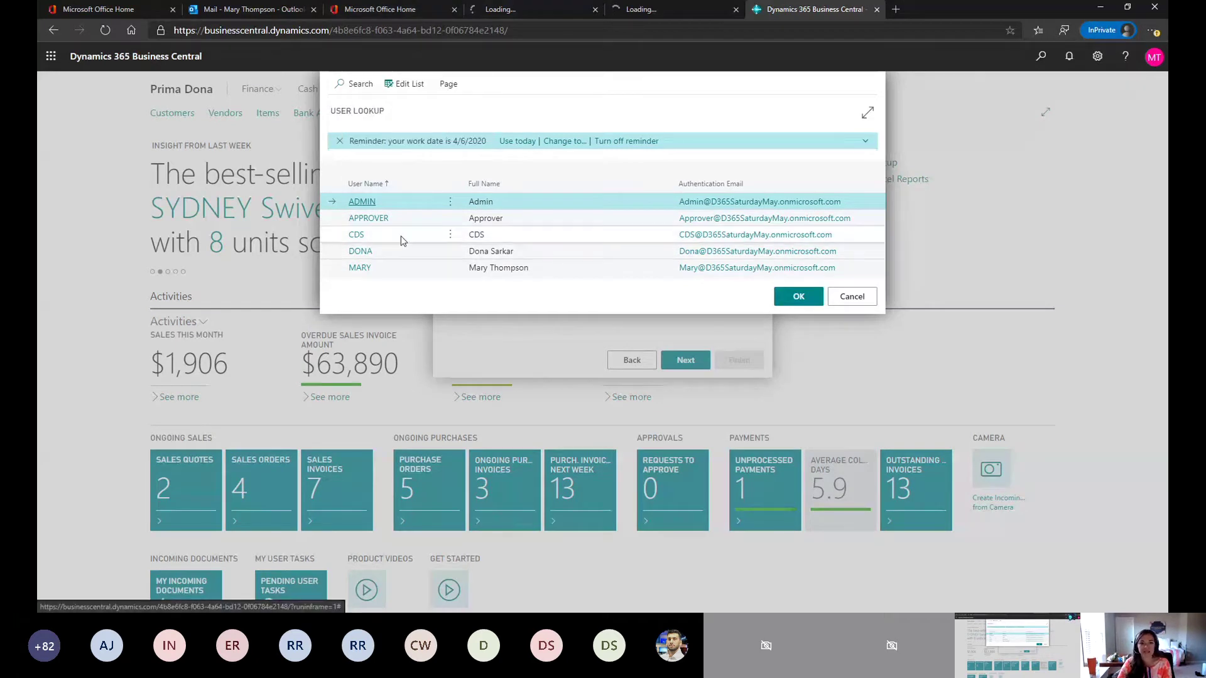
Add the signed-in user's account to the new company and finish the wizard to create the company.
left_click(553, 268)
left_click(798, 297)
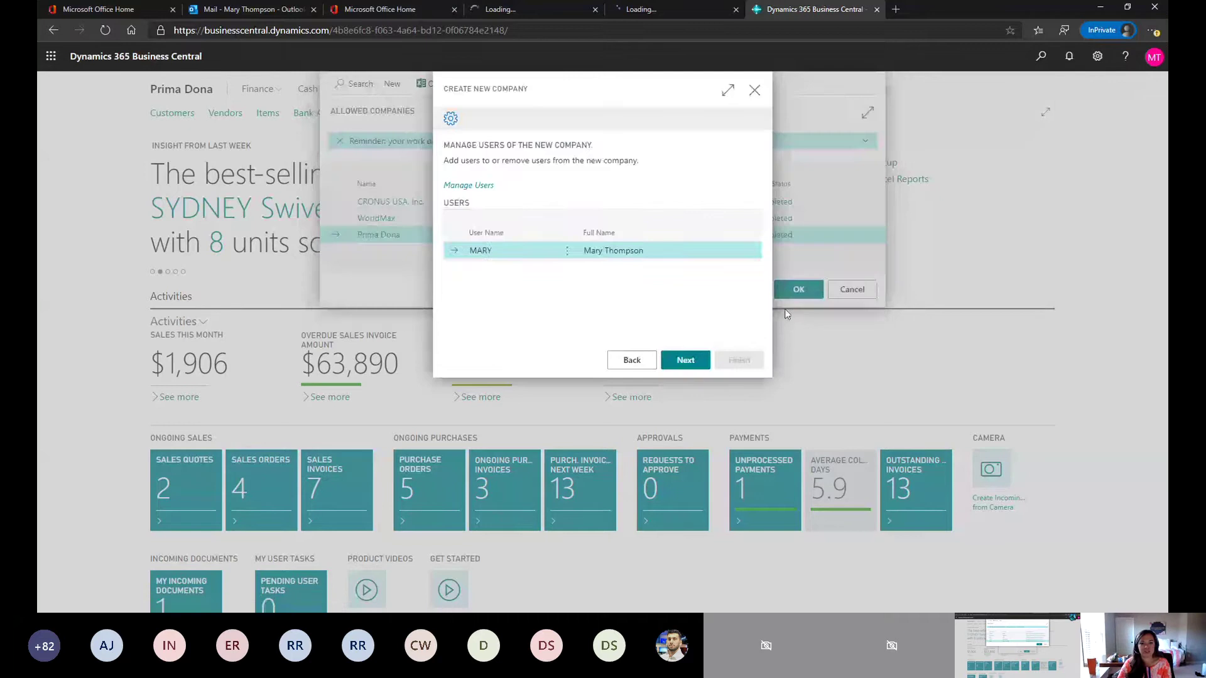
left_click(682, 360)
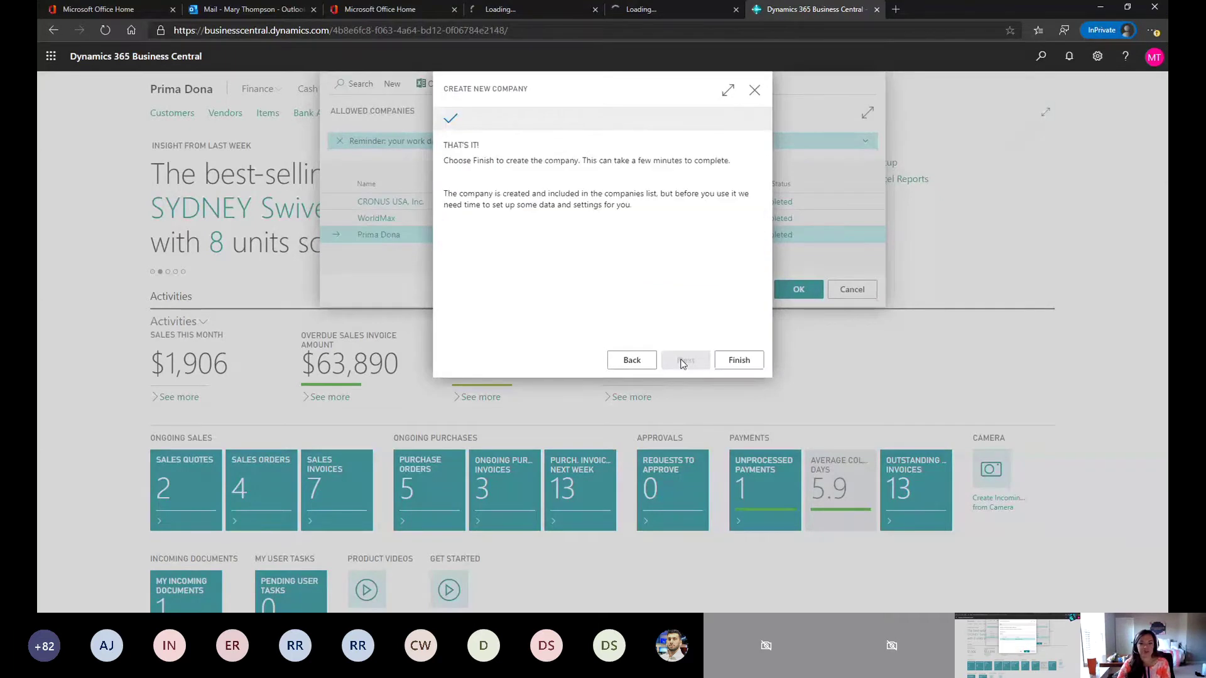
left_click(739, 360)
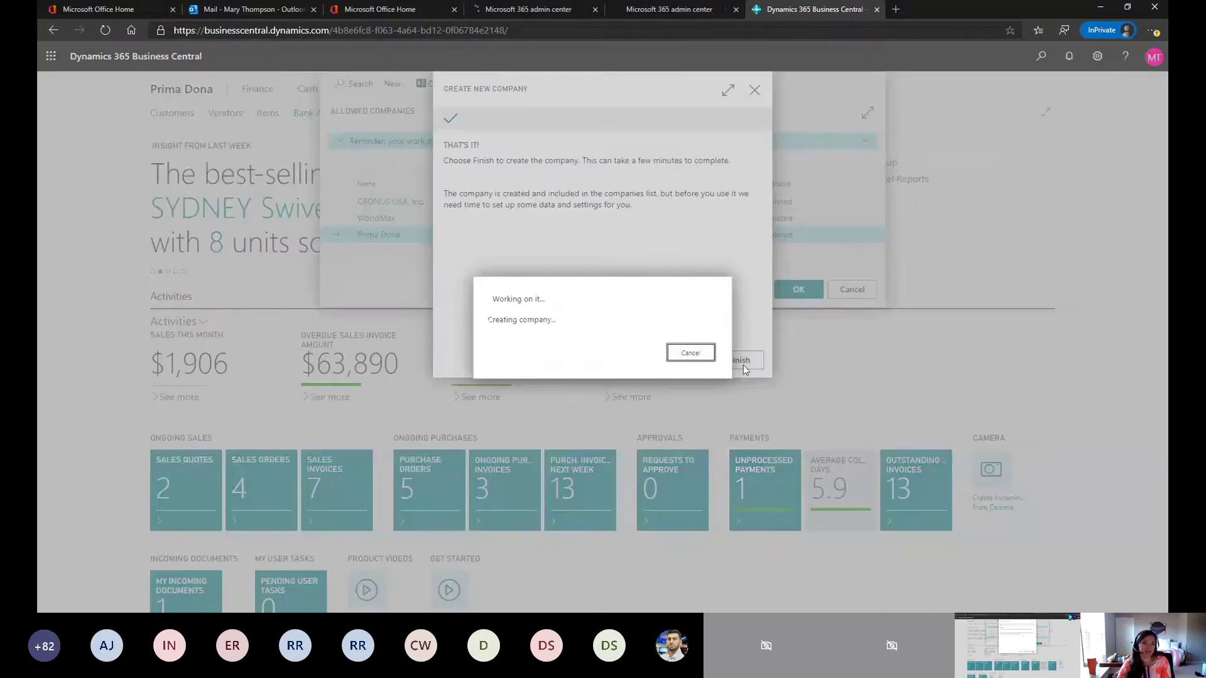
Open a second Business Central session in a new browser tab using the current environment's address.
left_click(551, 30)
key("ctrl+c")
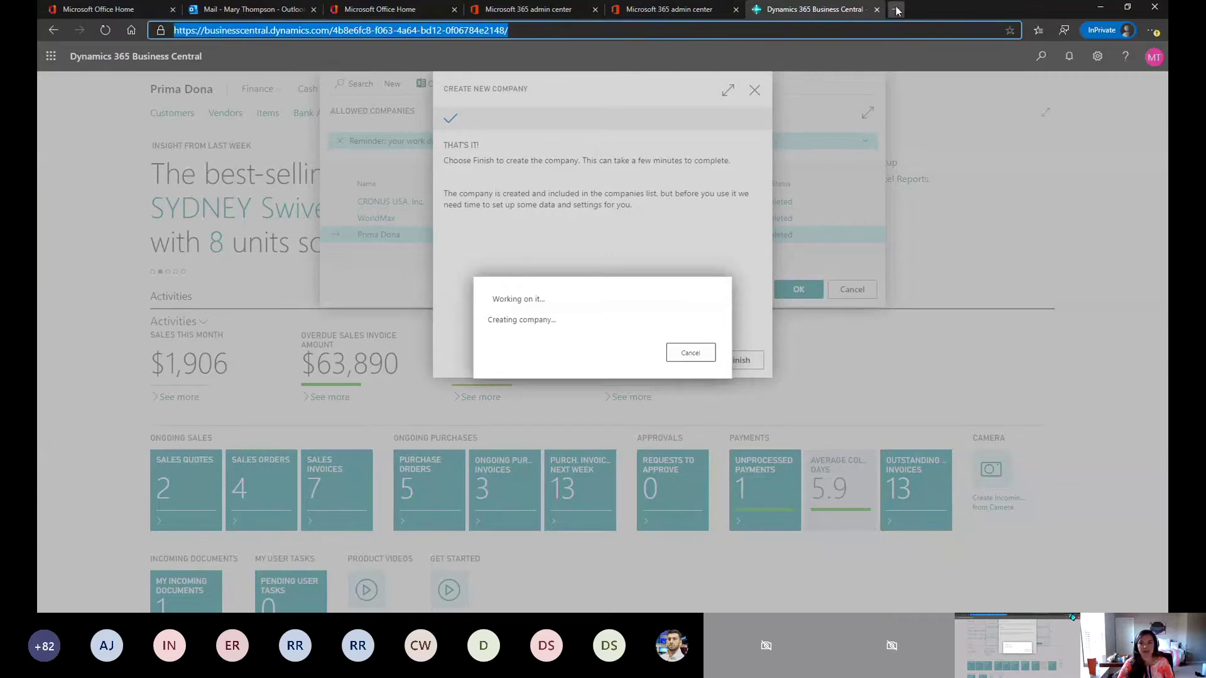
left_click(895, 9)
key("ctrl+v")
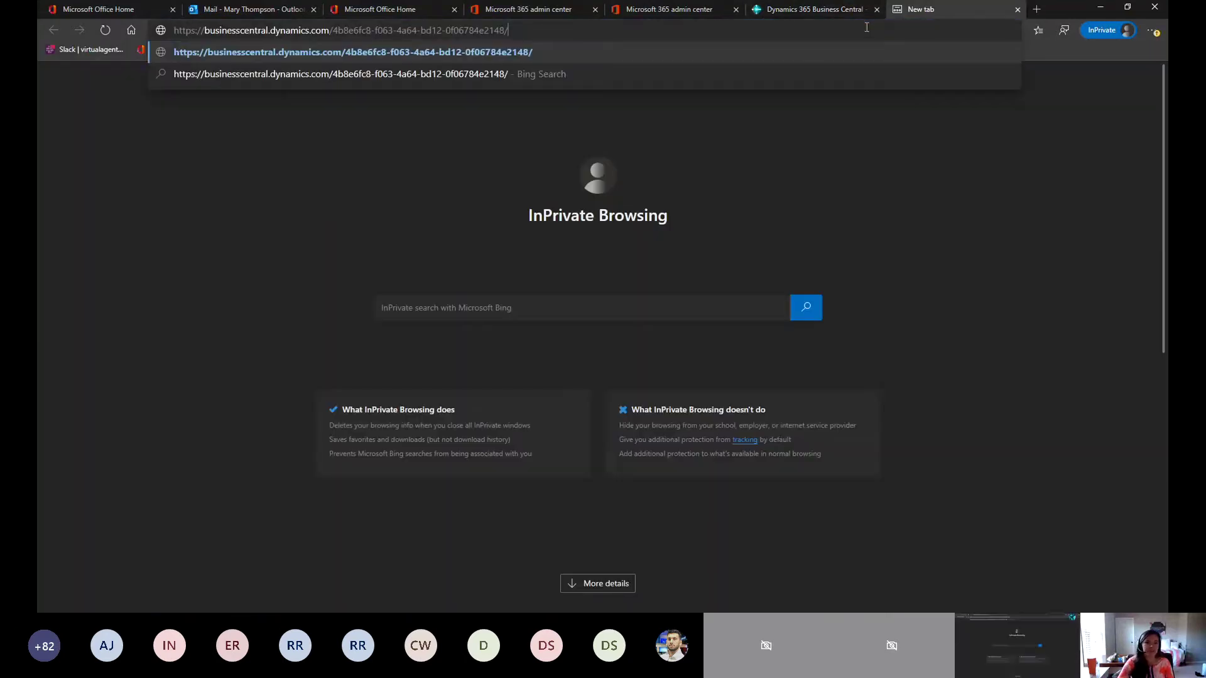
key("Return")
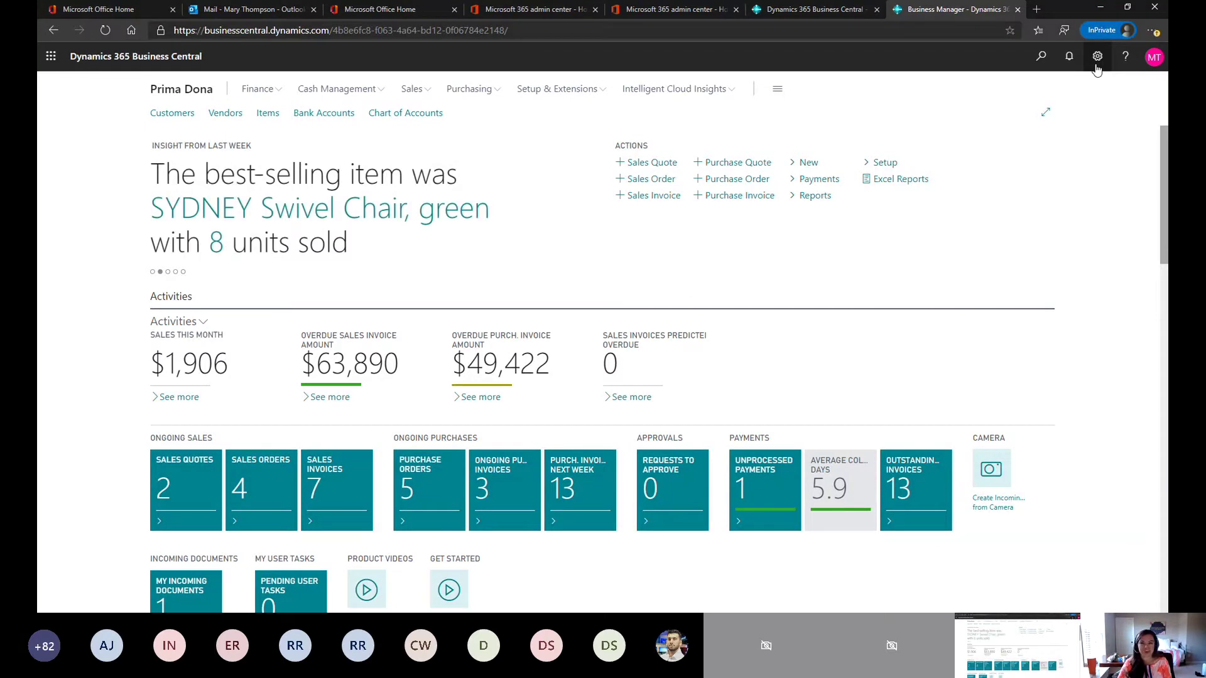
Look through the Assisted Setup guides and try Set up my company, declining to go to the Company Information page.
left_click(1096, 58)
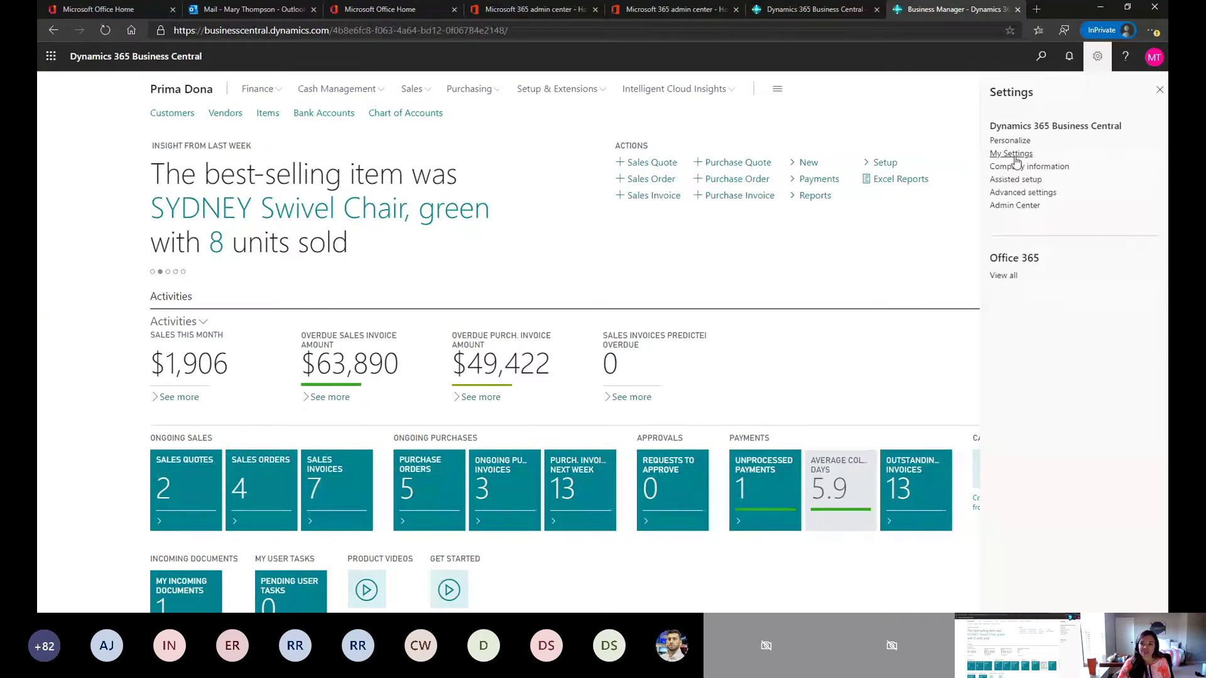
left_click(1022, 180)
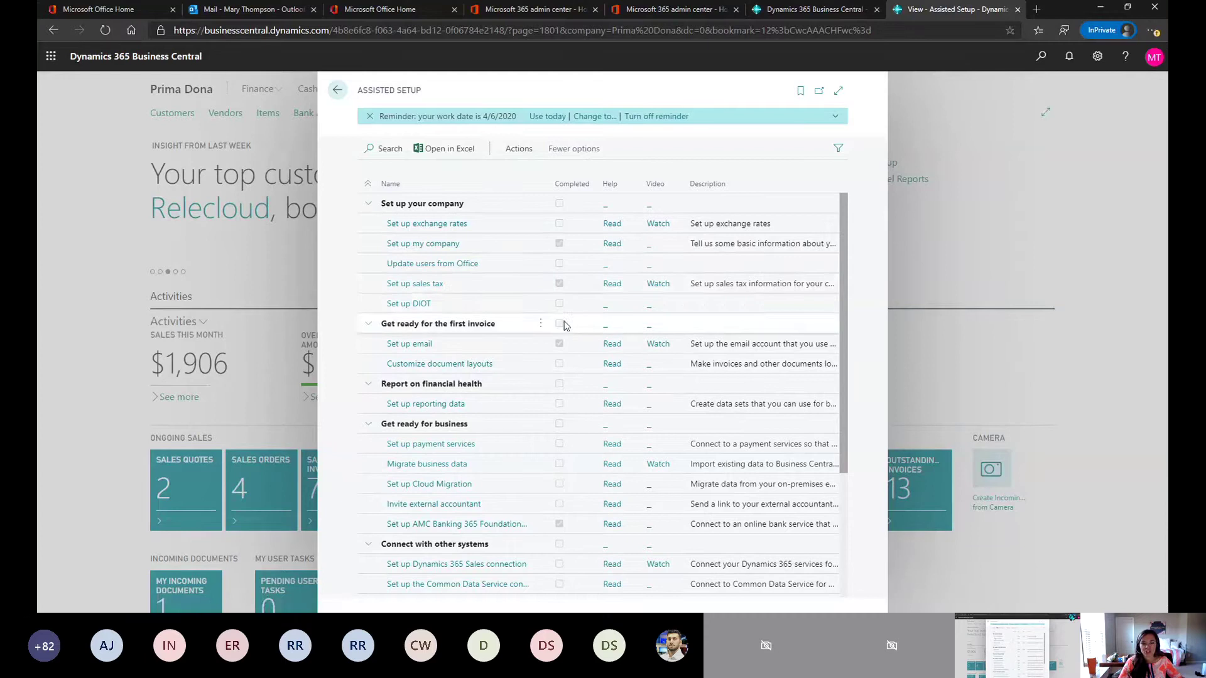
scroll(492, 366, "down", 1)
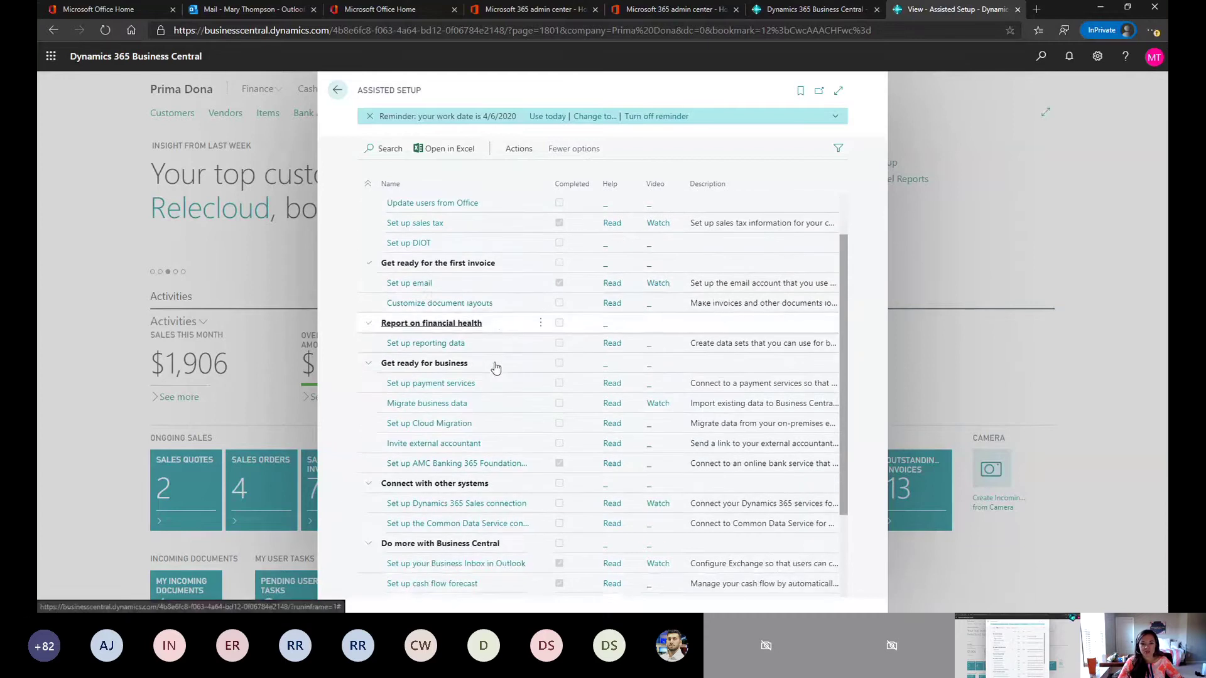
scroll(497, 412, "down", 2)
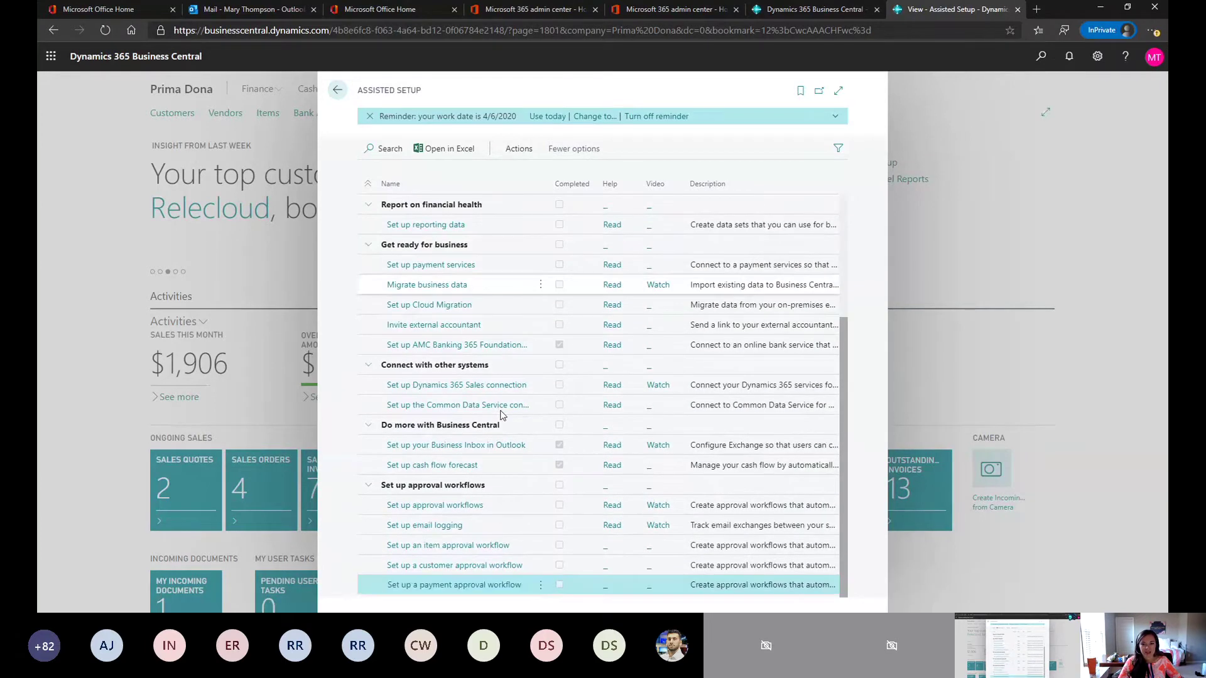
scroll(494, 477, "up", 3)
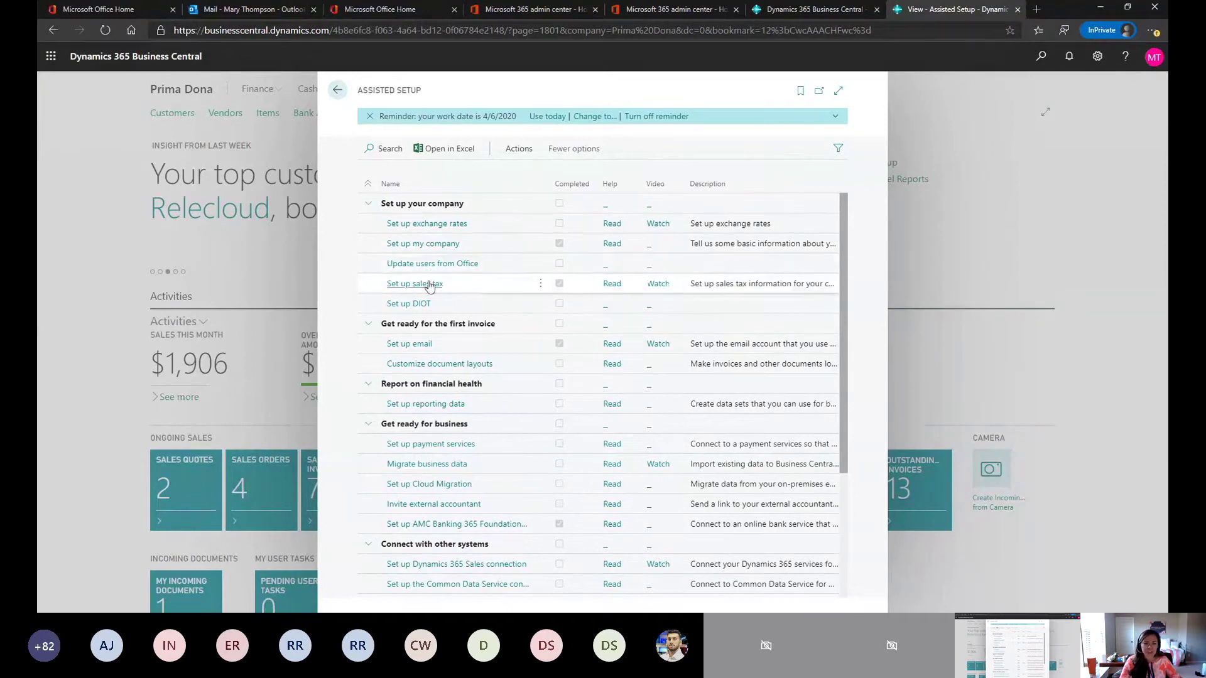
left_click(402, 245)
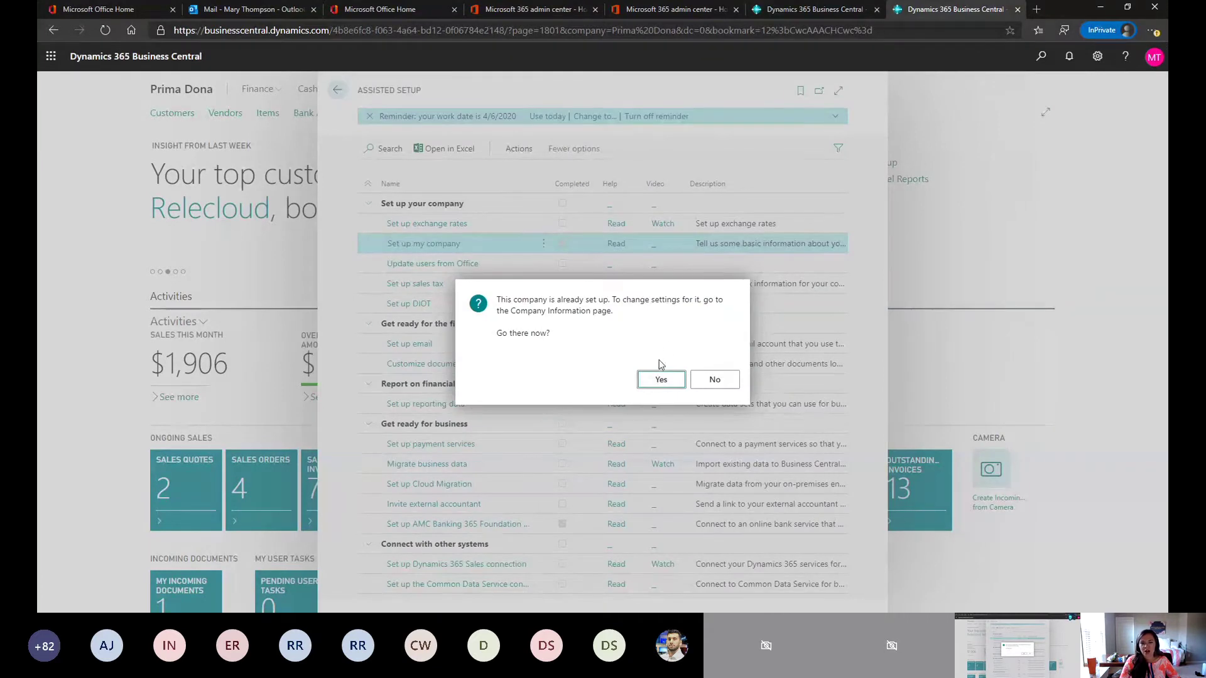
left_click(728, 381)
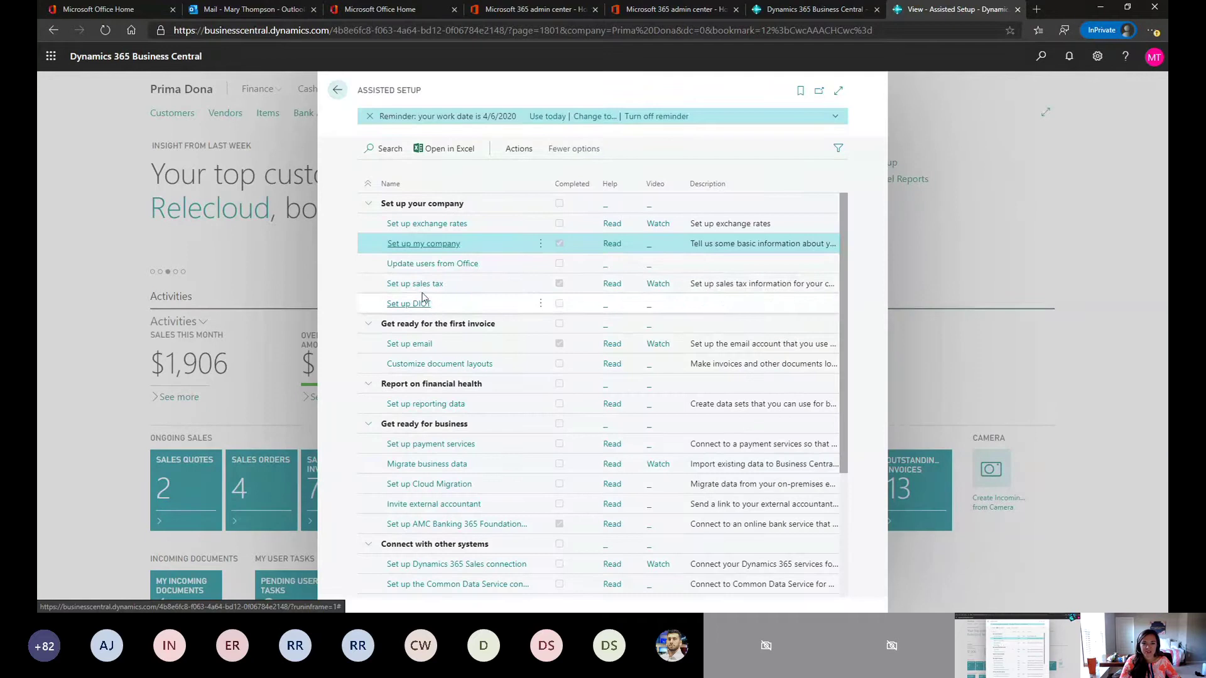
Run the Set up email guide again with Outlook as the email provider, keep the stored account credentials, and finish it.
left_click(414, 350)
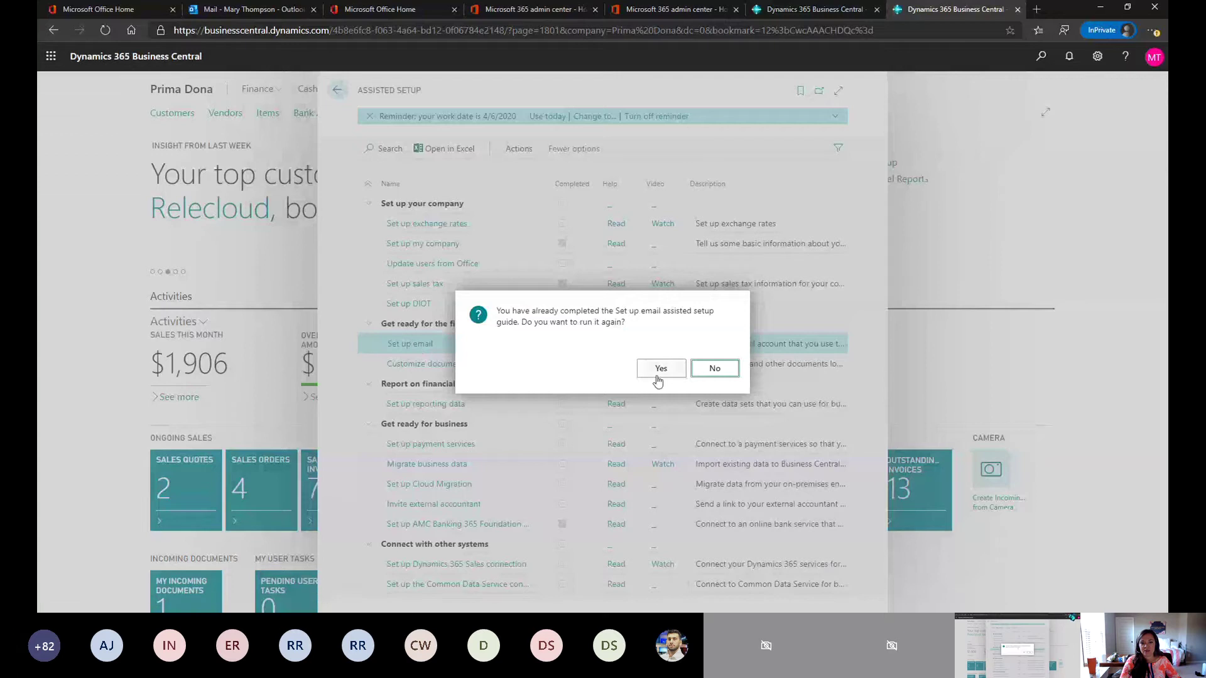
left_click(655, 371)
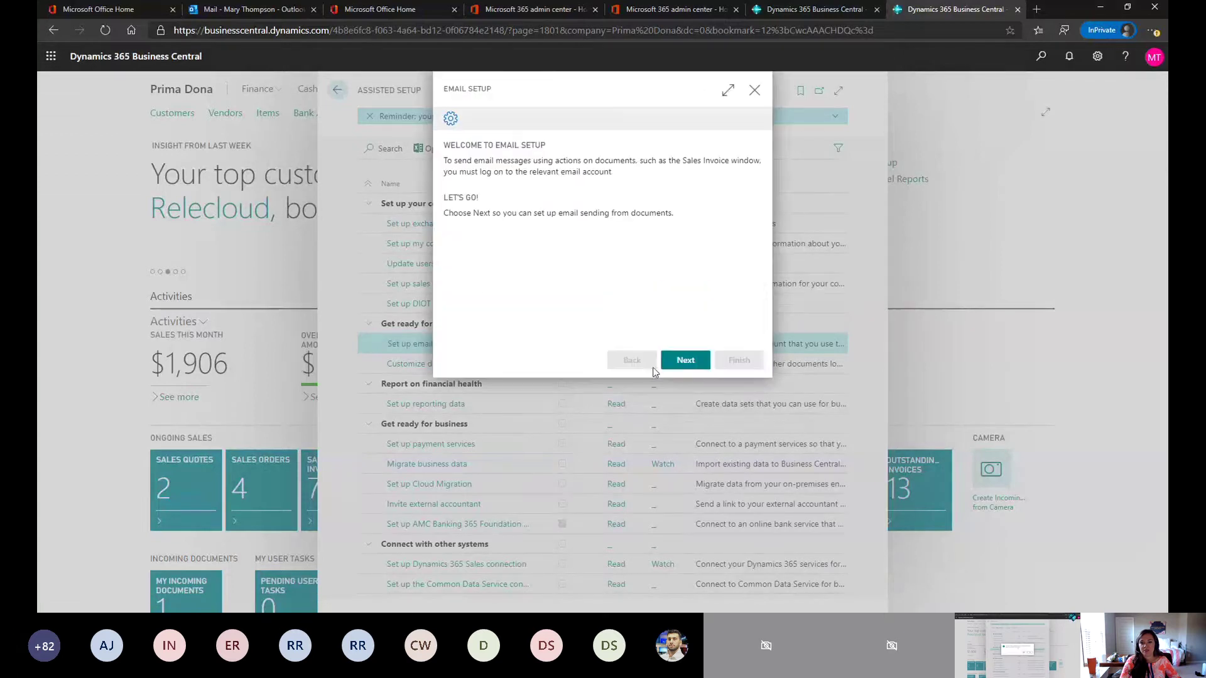
left_click(686, 366)
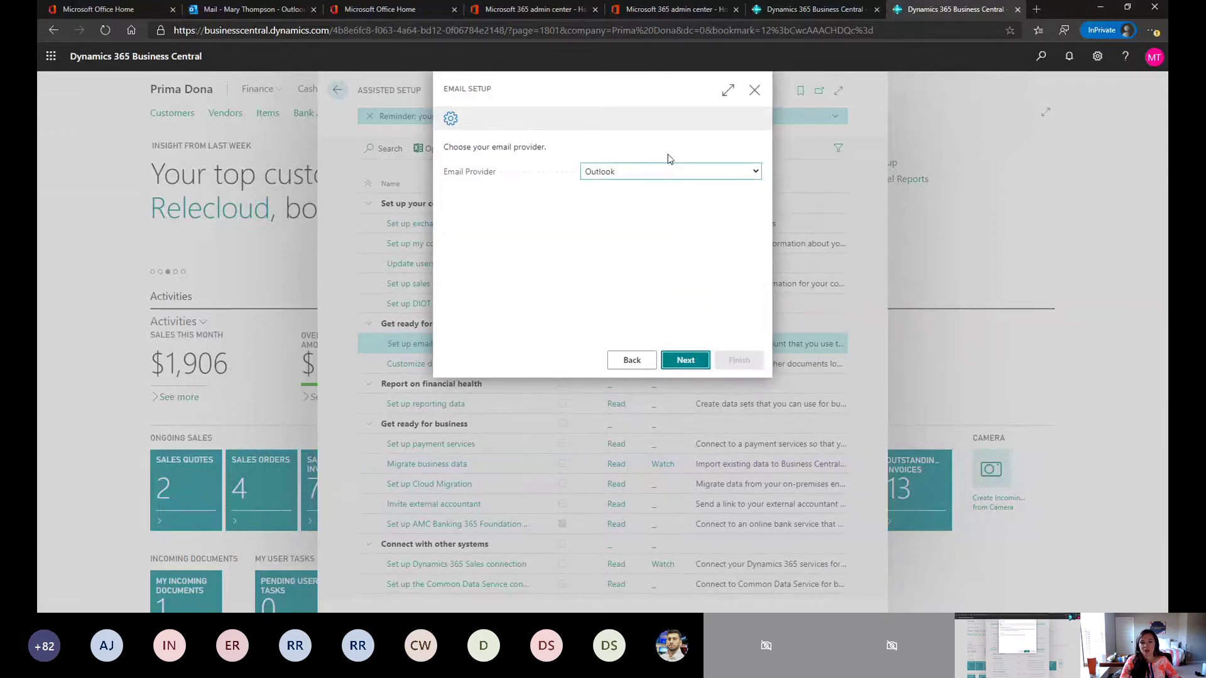
left_click(693, 362)
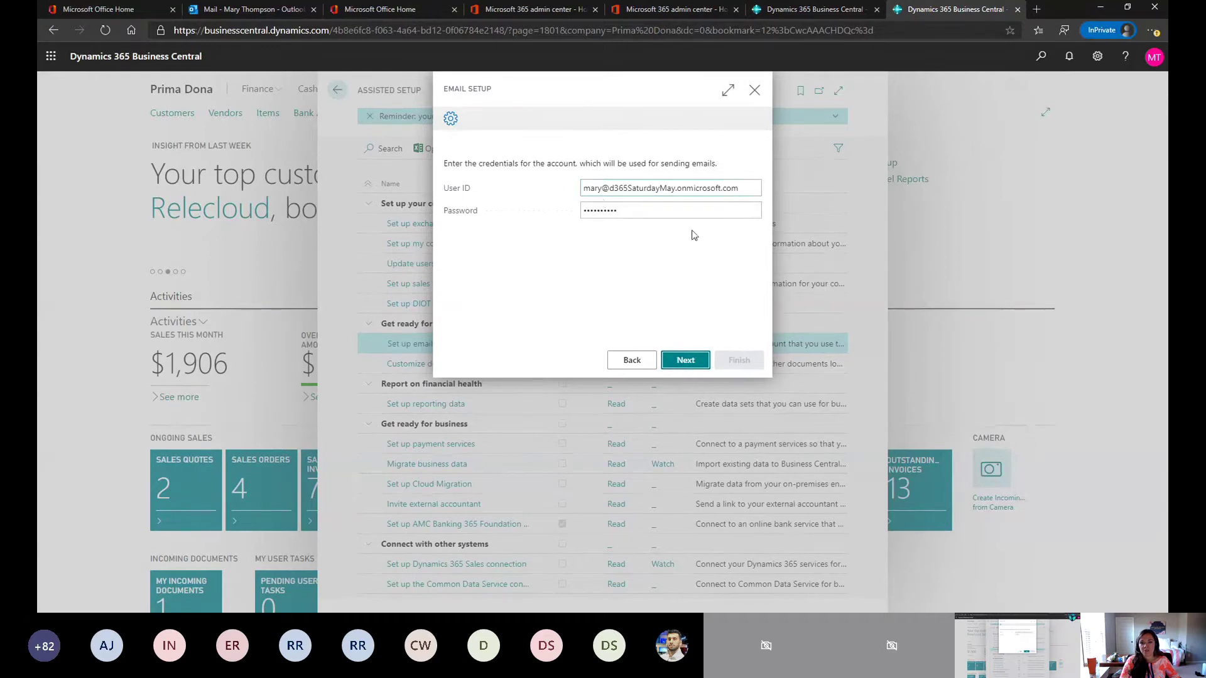
left_click(685, 361)
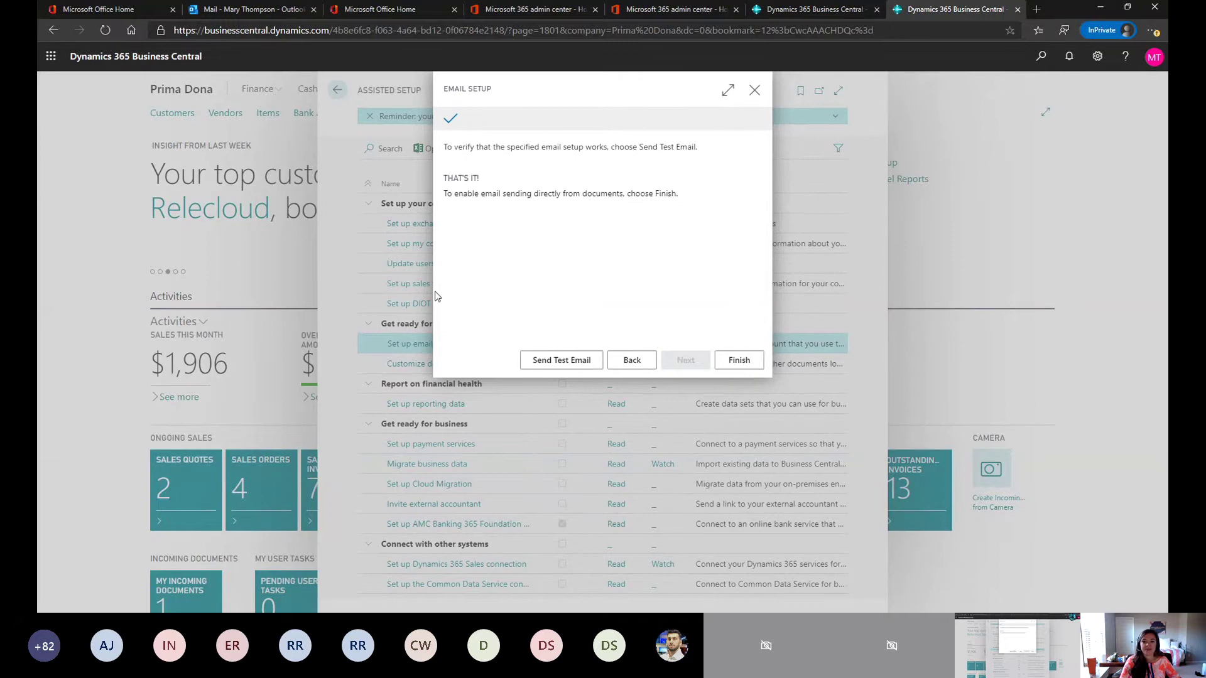
left_click(738, 361)
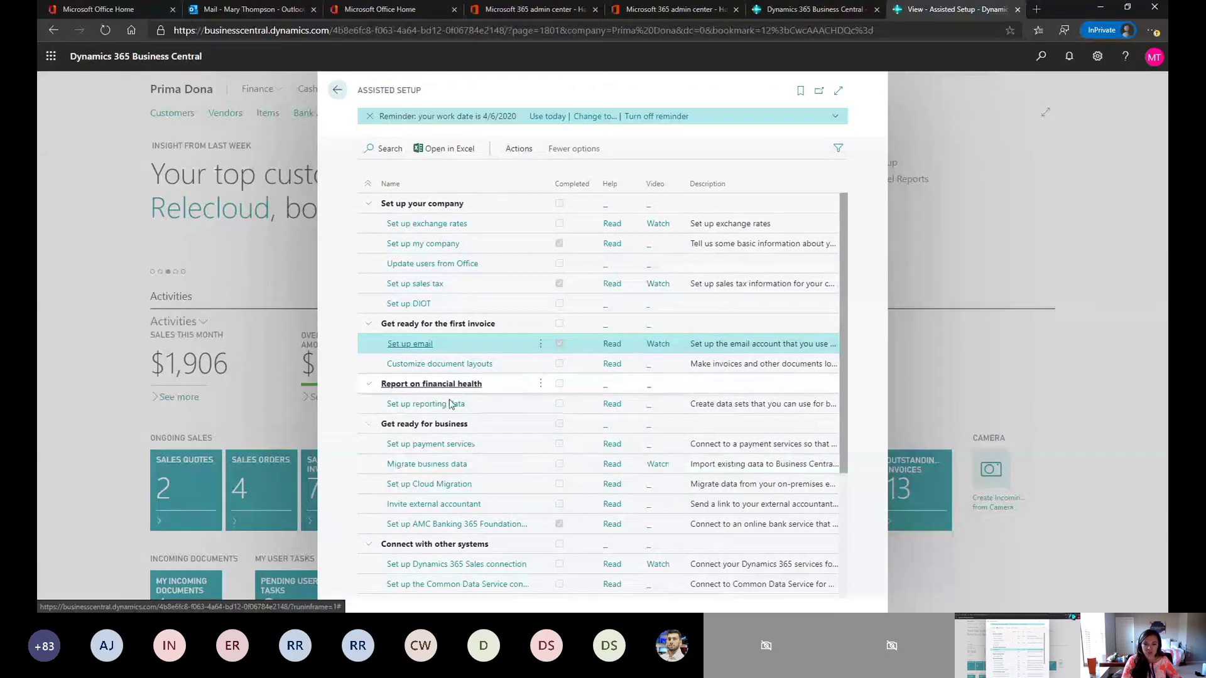
Run the Business Inbox in Outlook guide again for My Mailbox with the sample email message enabled, finish it, and return to the home page.
scroll(464, 478, "down", 1)
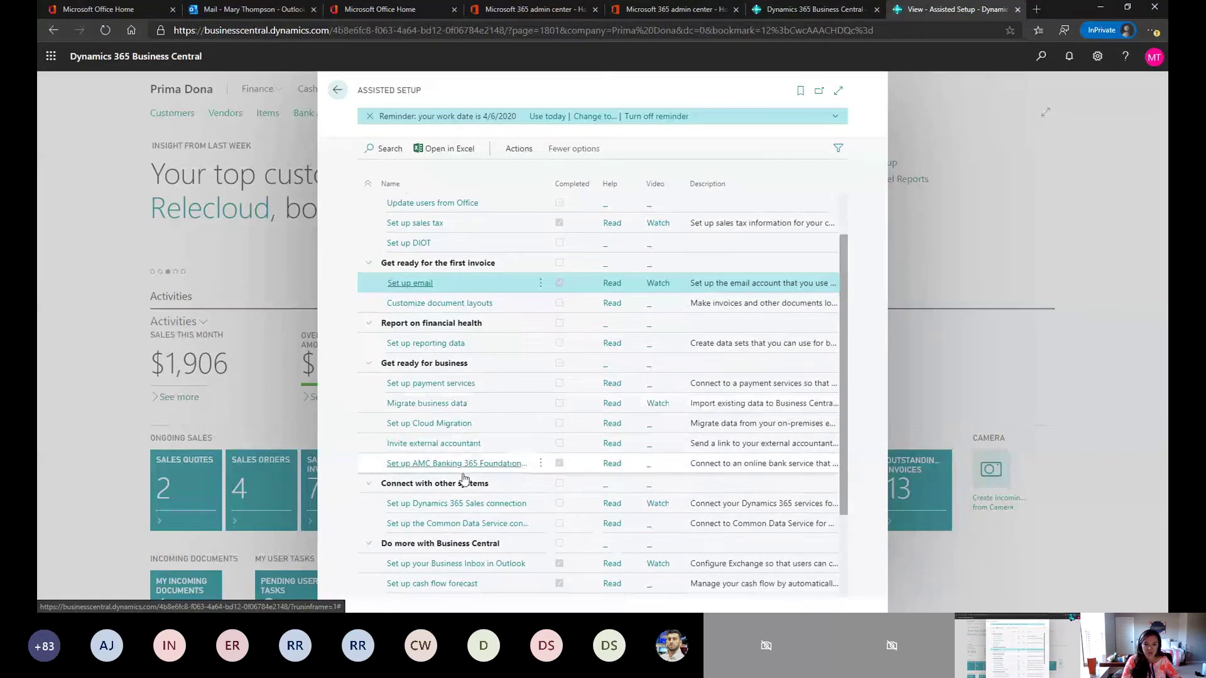
left_click(461, 563)
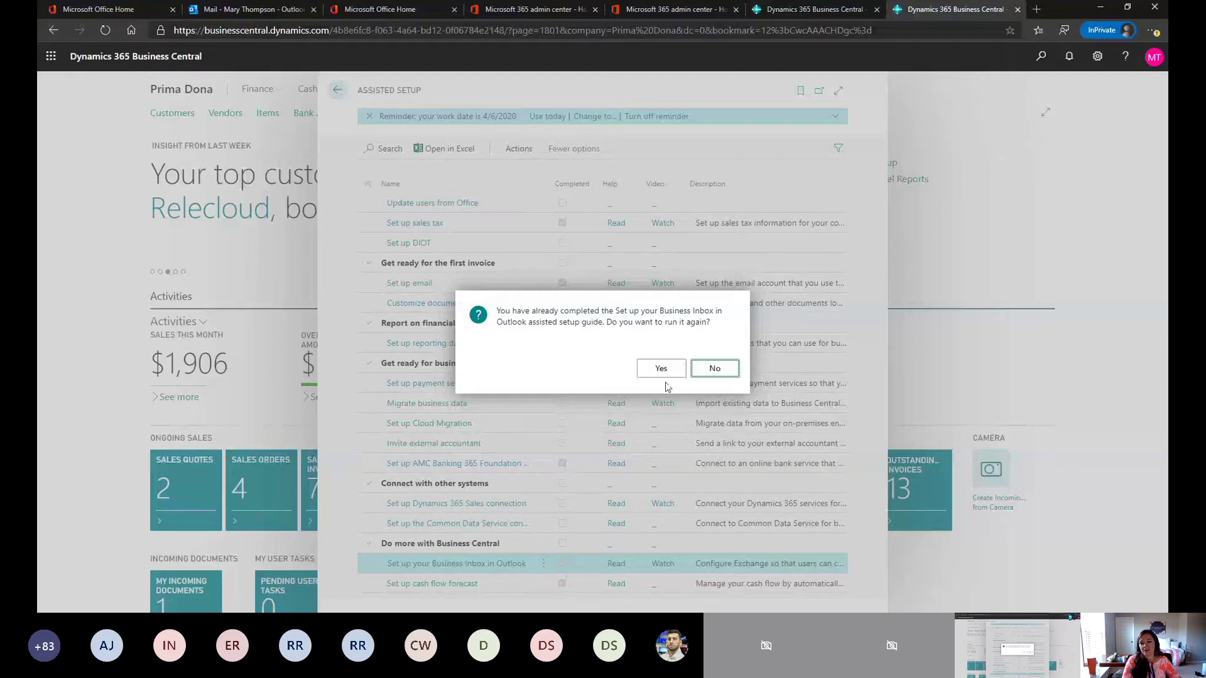
left_click(678, 372)
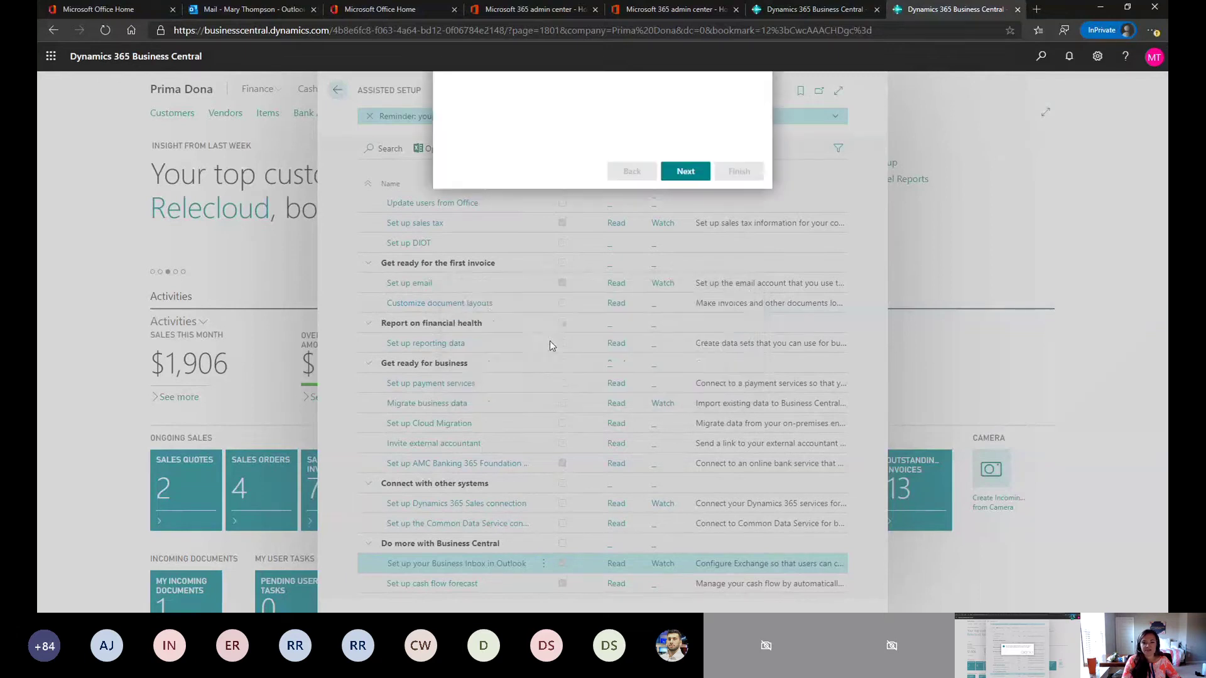
left_click(690, 362)
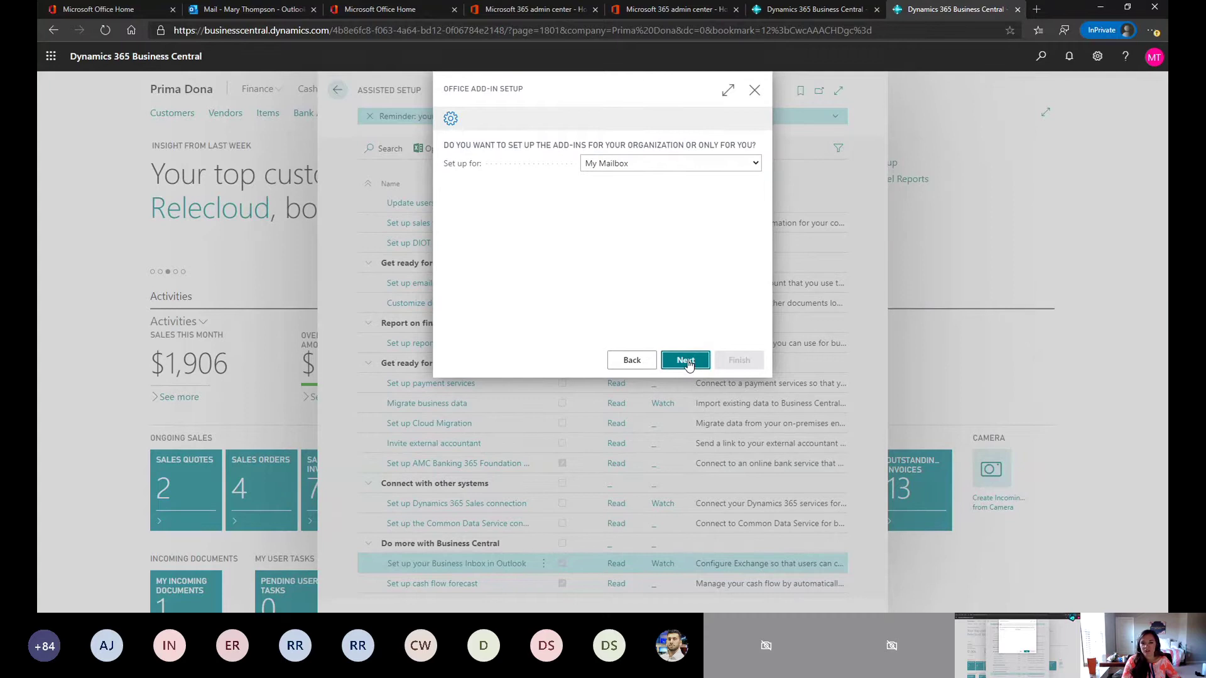
left_click(686, 361)
left_click(600, 202)
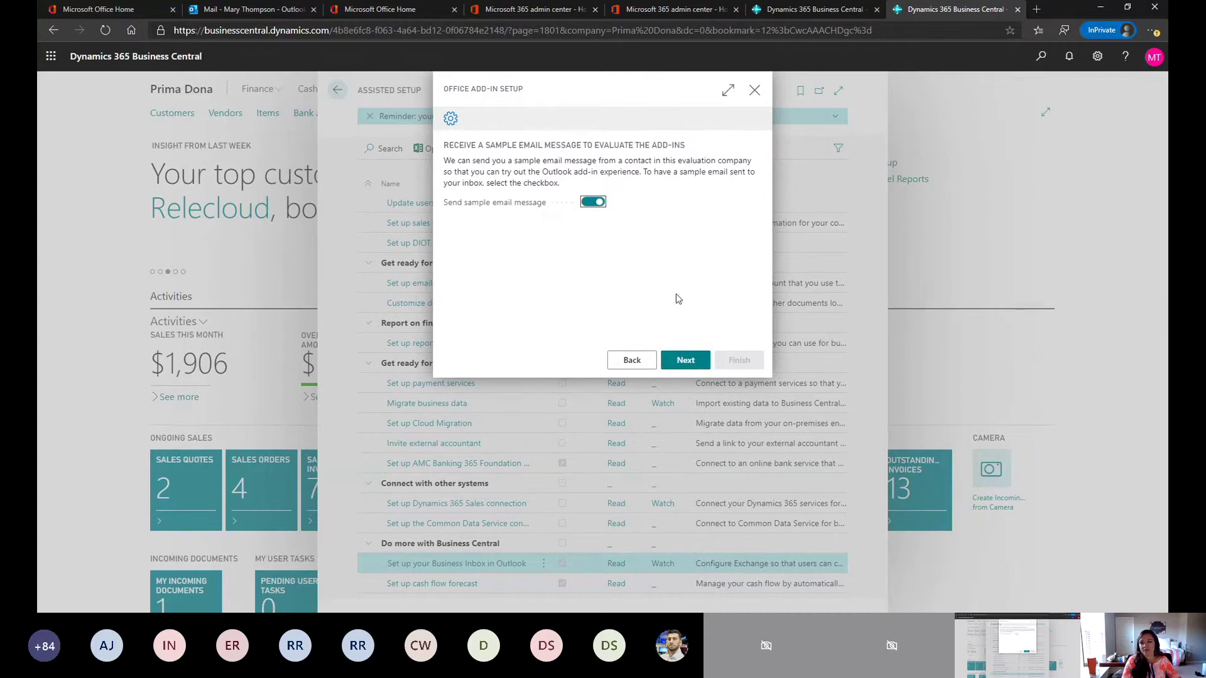
left_click(683, 363)
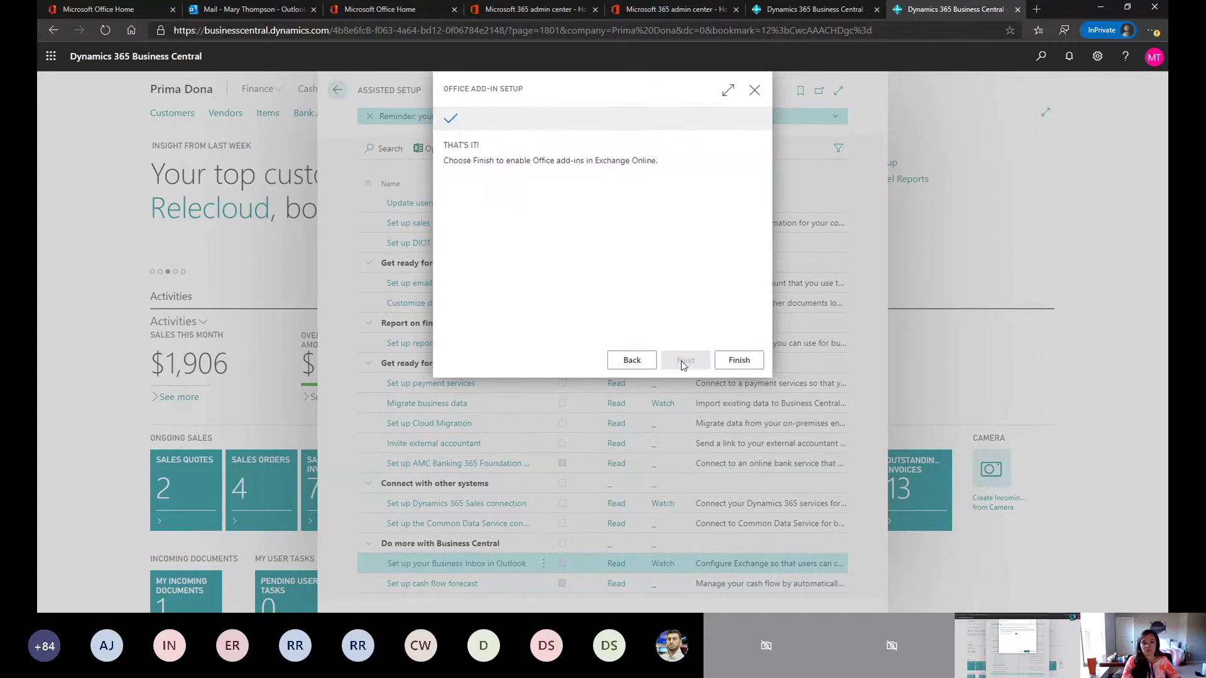
left_click(742, 367)
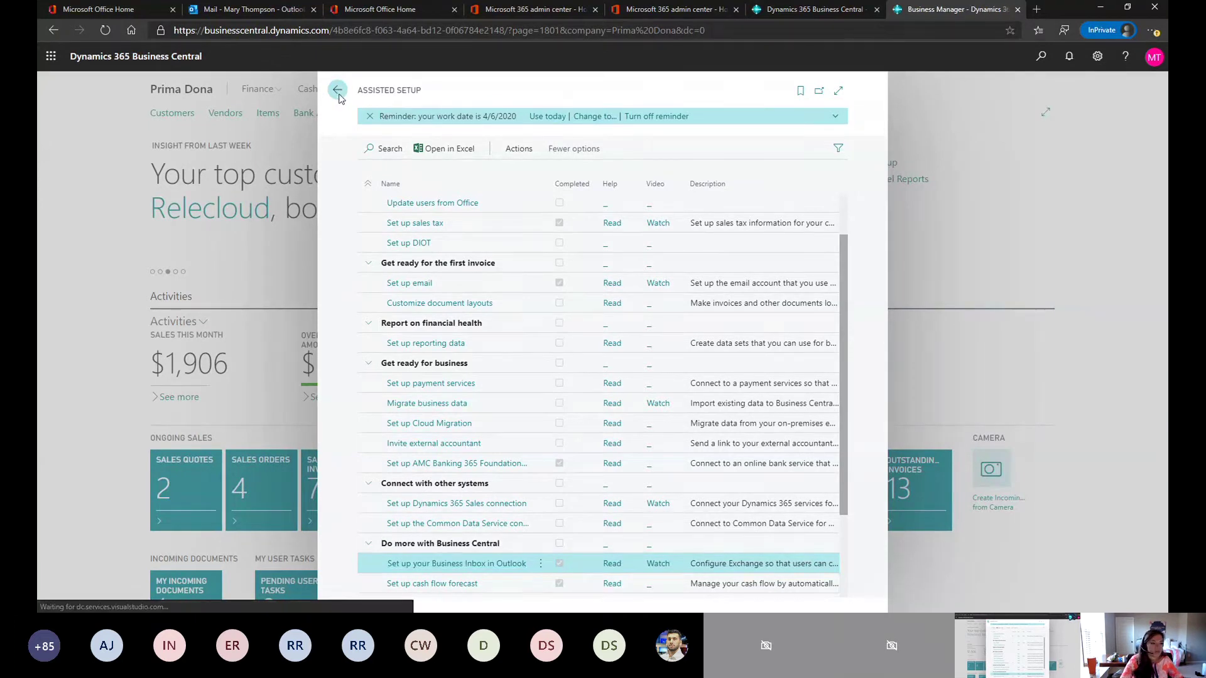
left_click(338, 93)
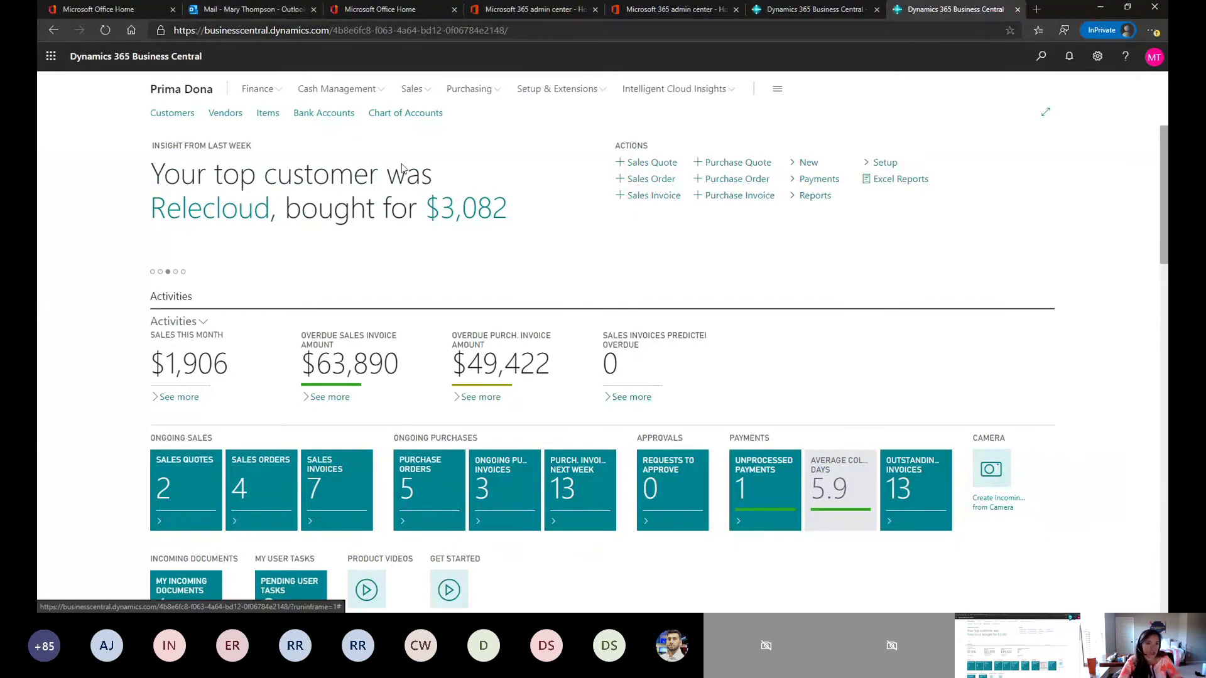
Switch to the Outlook inbox to check the received messages and open the signed-in account's details.
left_click(254, 10)
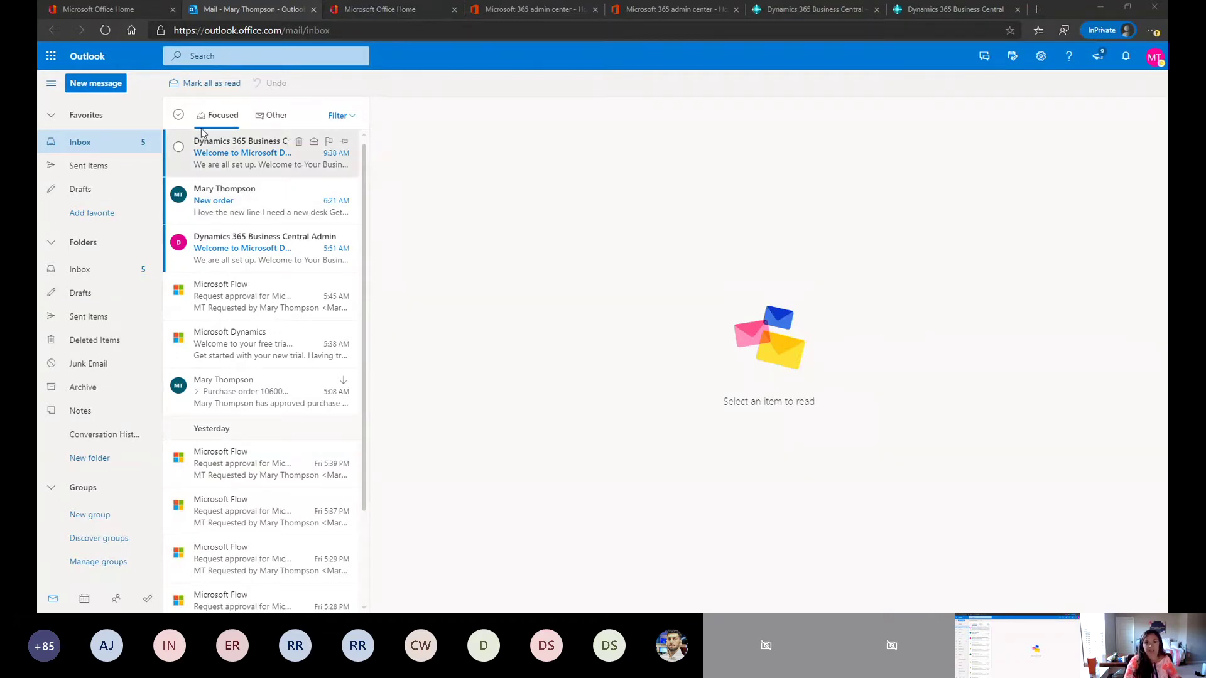
left_click(1143, 58)
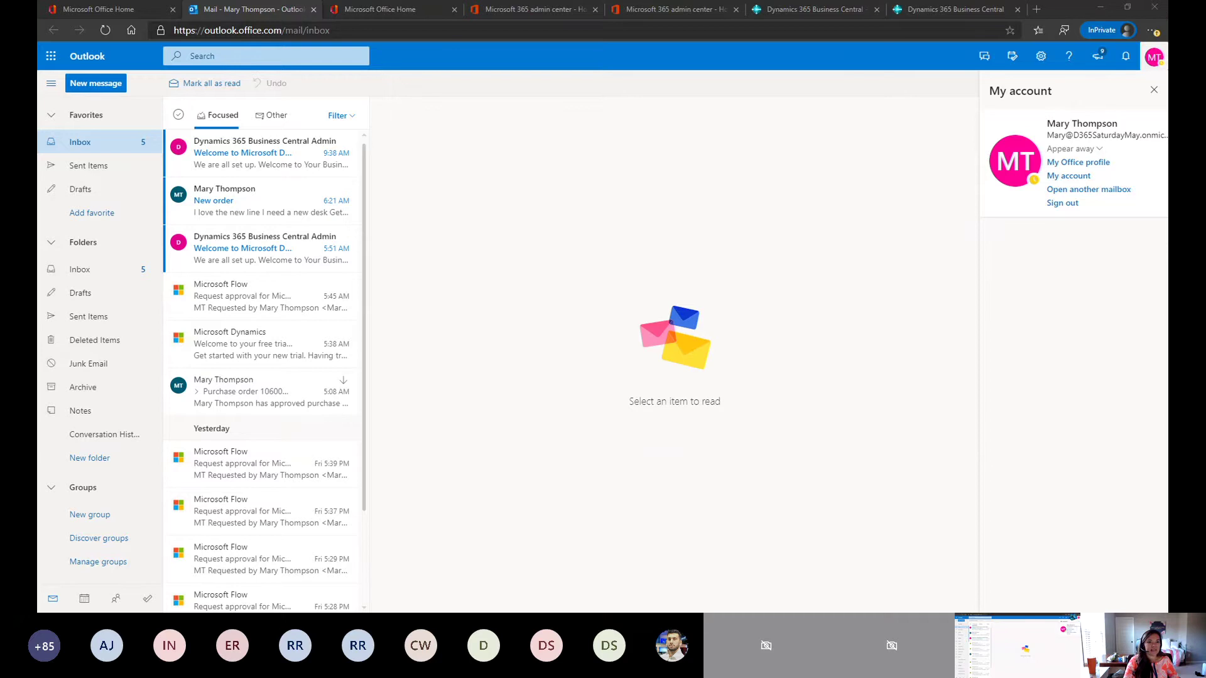
Reload the Outlook inbox, open the "New order" email and show the sender's Business Central Contact Insights.
left_click(104, 30)
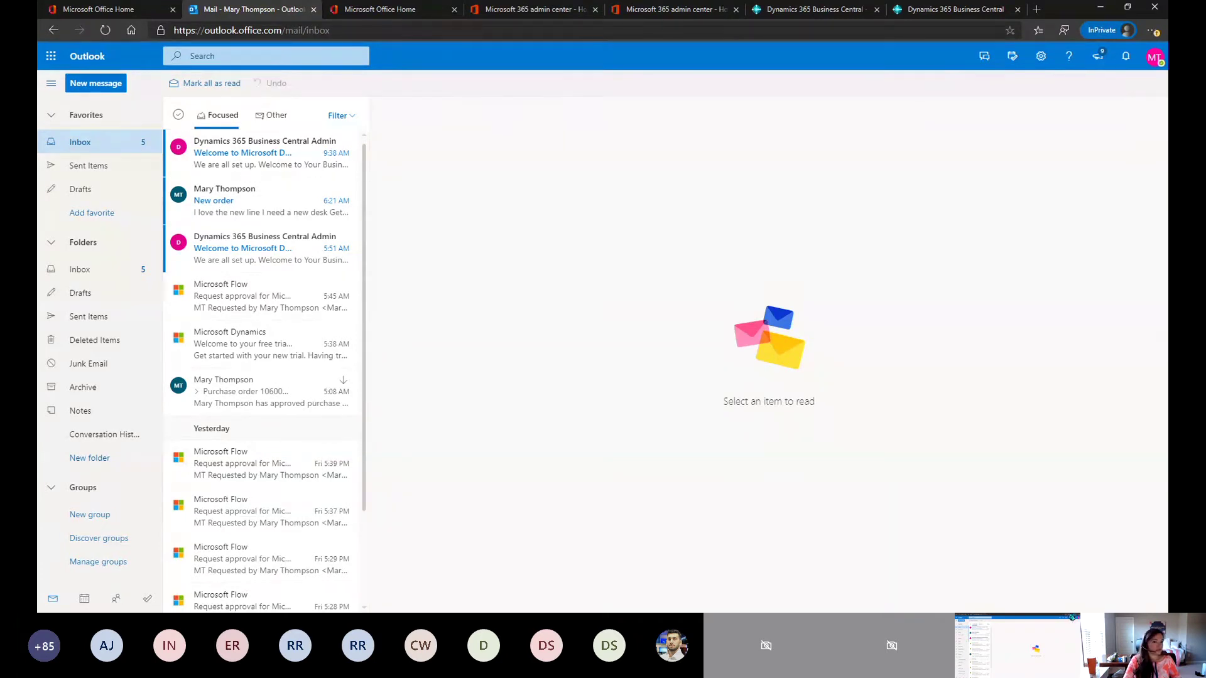
left_click(105, 30)
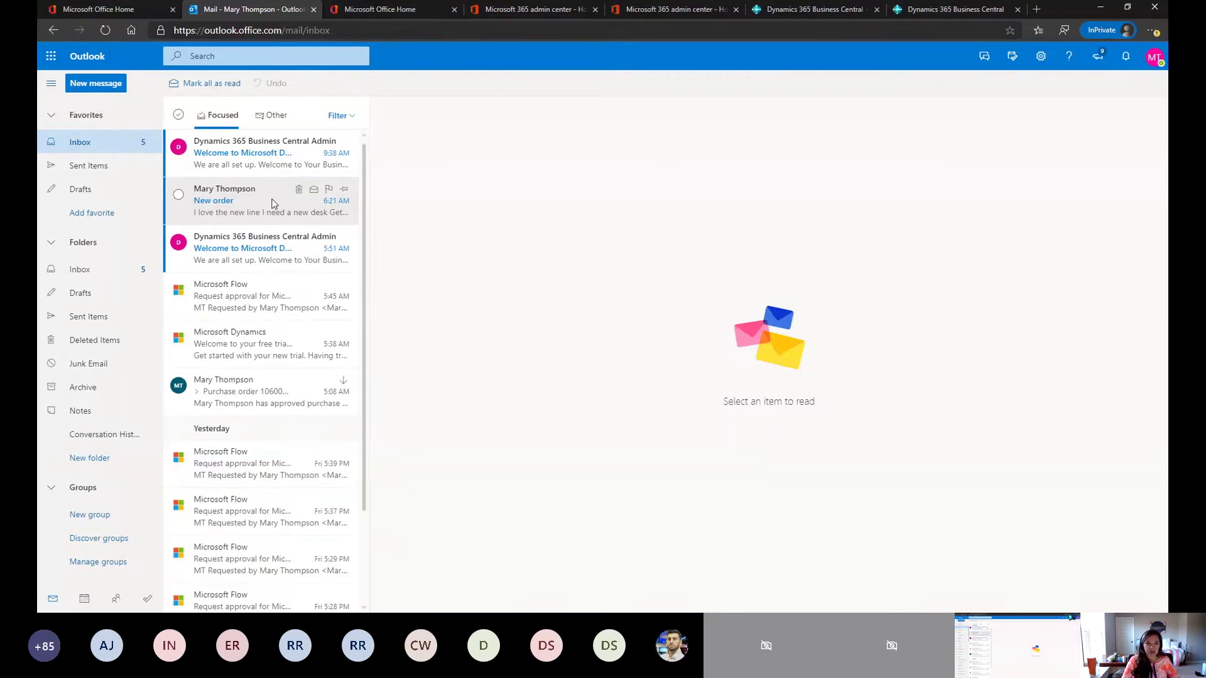
left_click(272, 203)
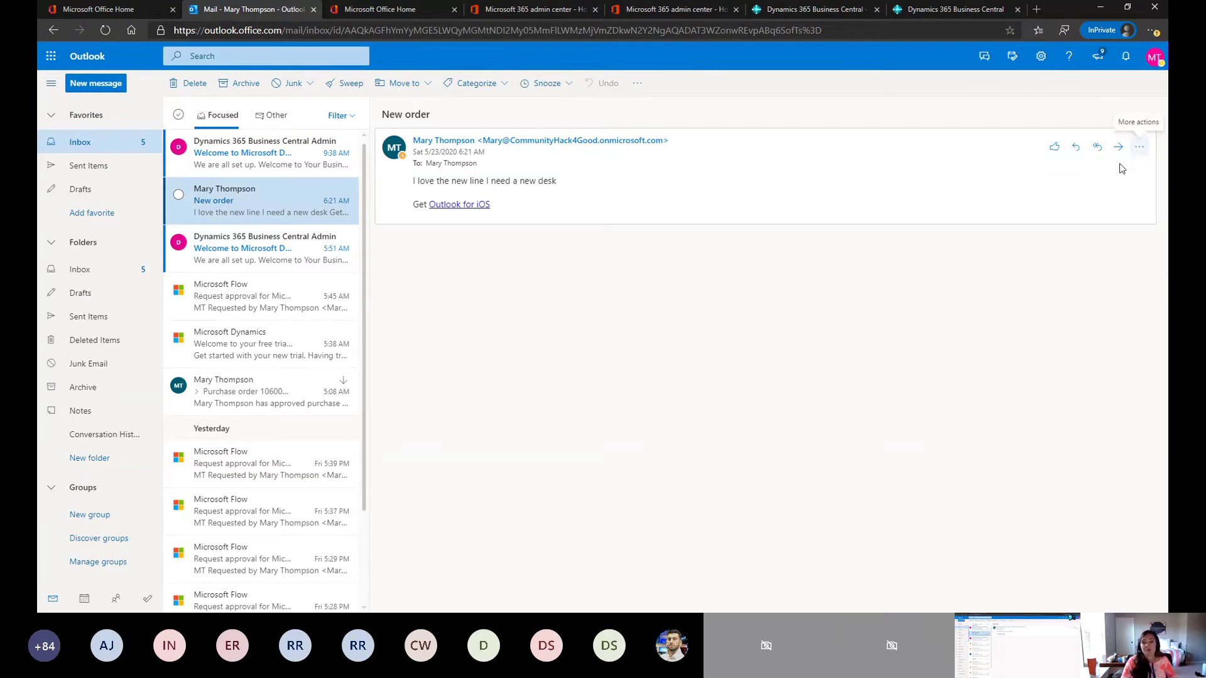
left_click(1139, 148)
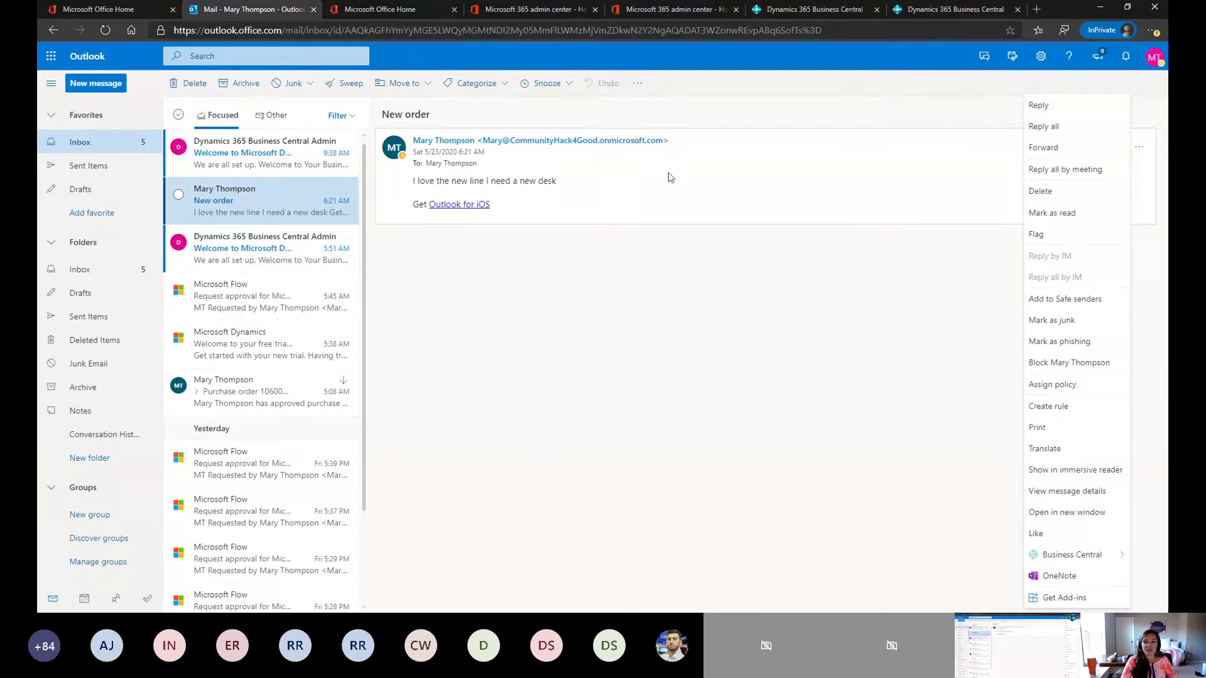
left_click(1147, 150)
left_click(1139, 151)
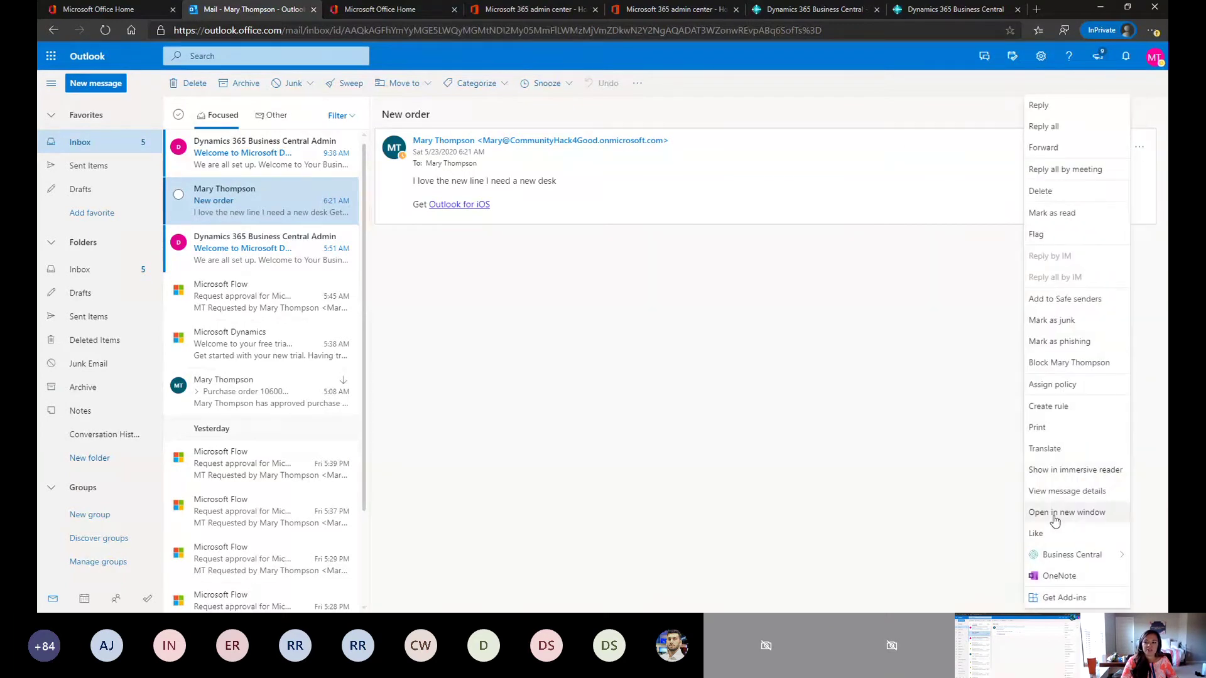
left_click(1058, 561)
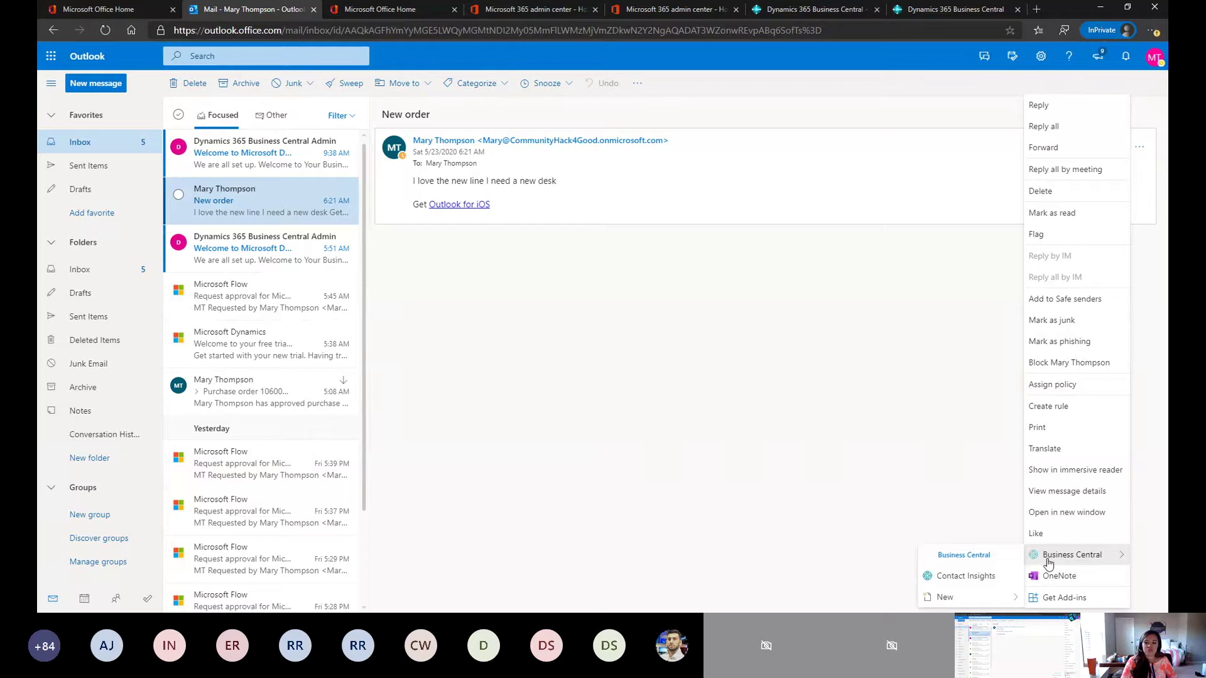
left_click(949, 569)
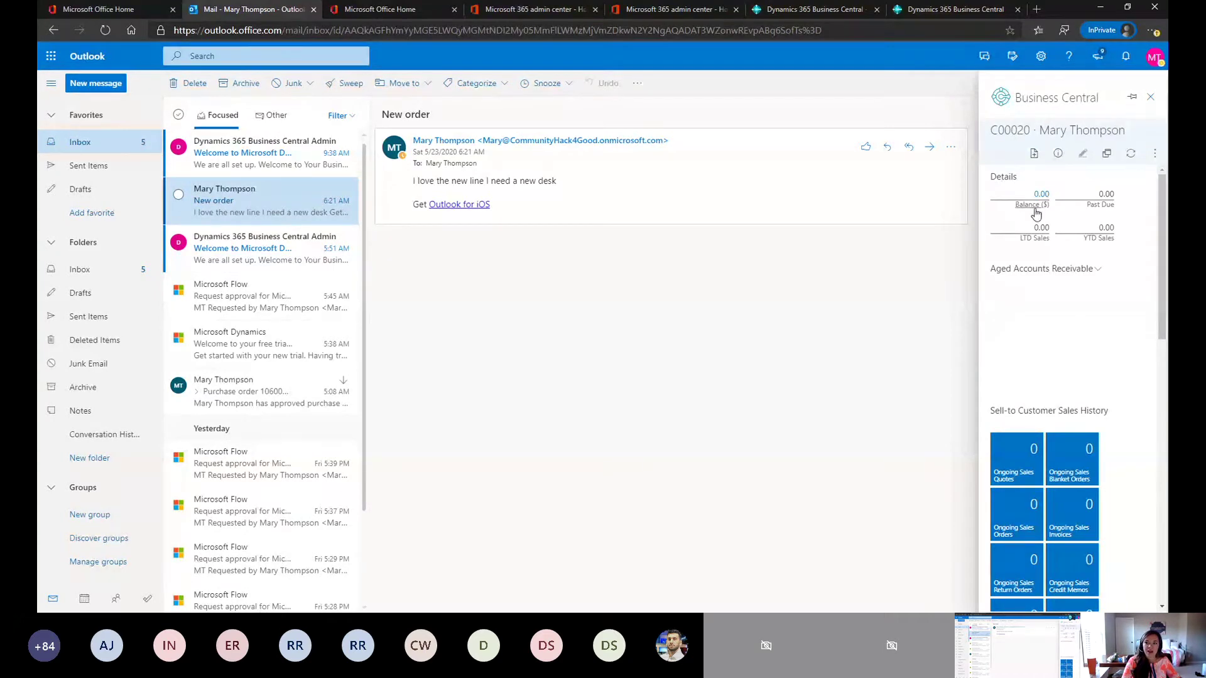
Review the customer's balances, sales history and statistics in Contact Insights, and start a new sales order for that customer.
scroll(1043, 421, "down", 10)
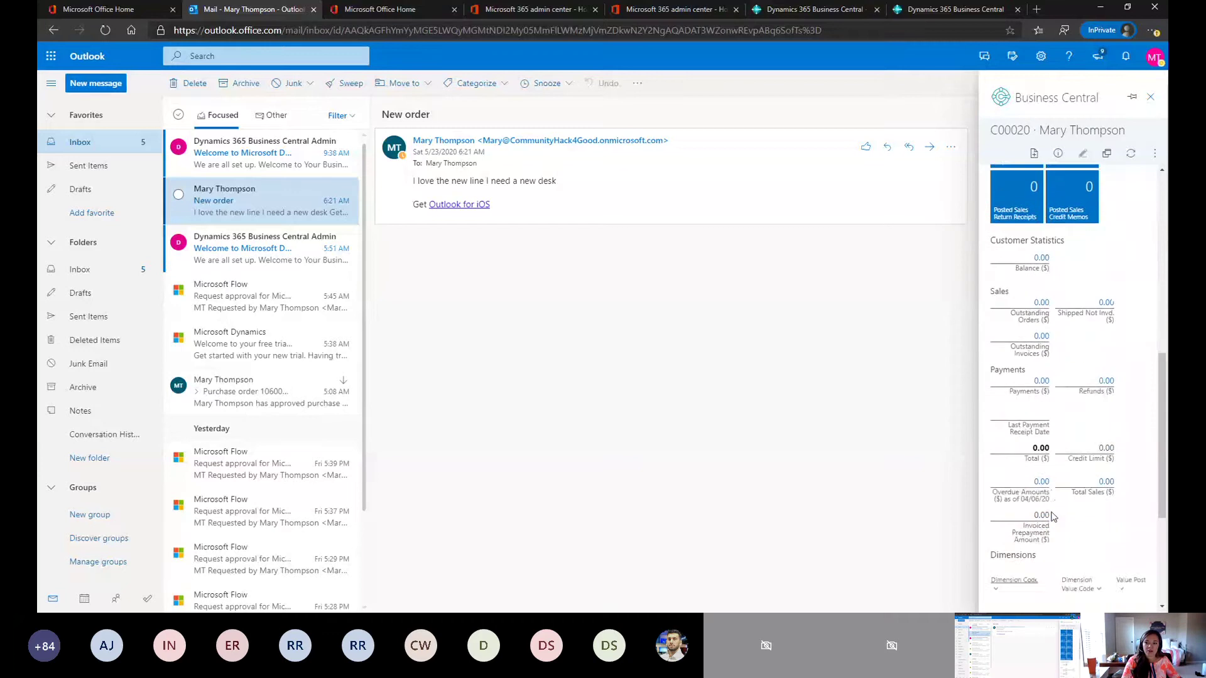
scroll(1068, 439, "up", 10)
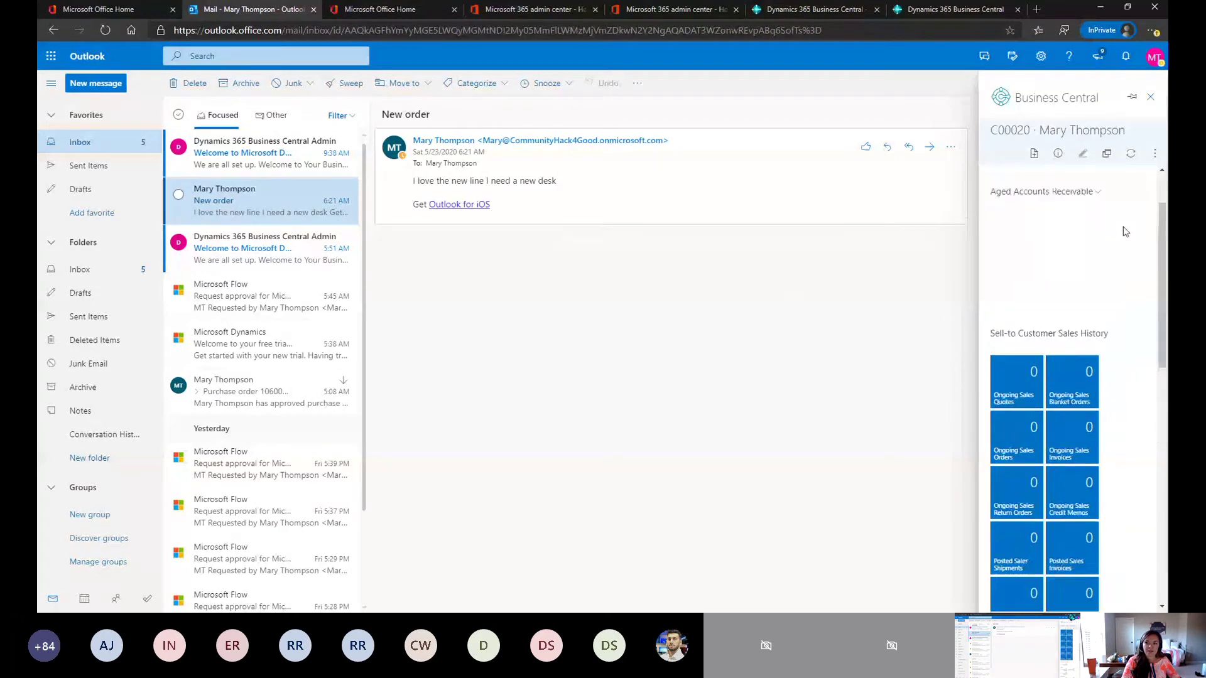
scroll(1030, 173, "up", 2)
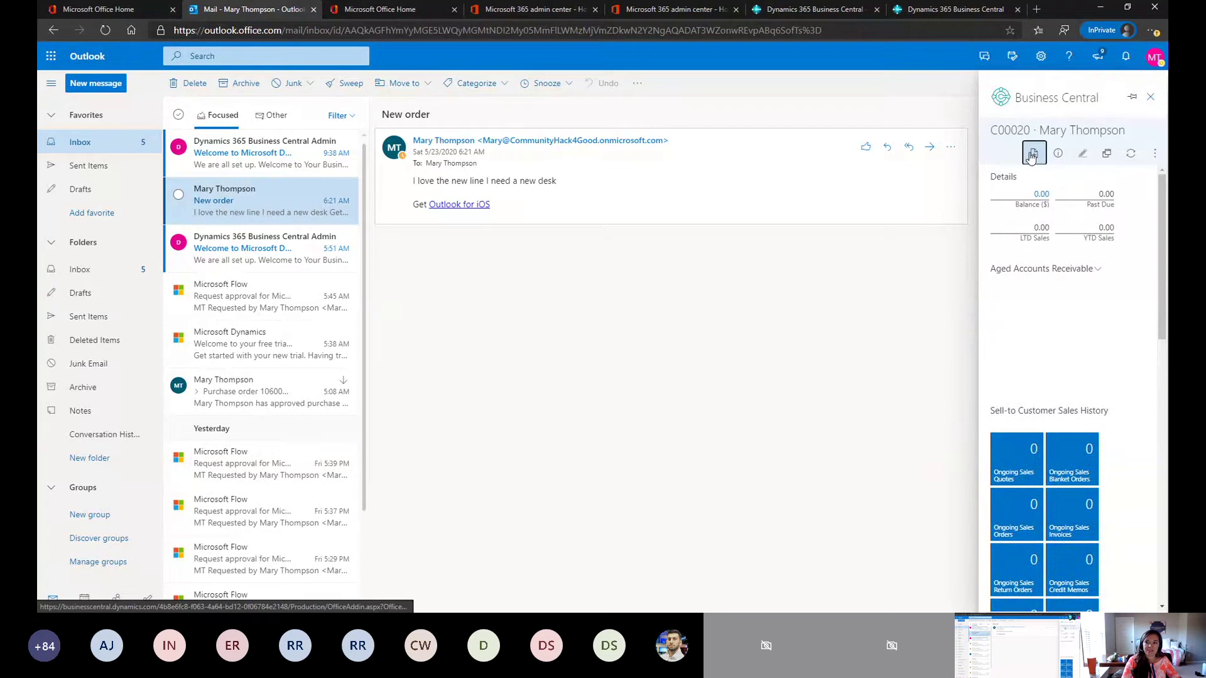
left_click(1029, 155)
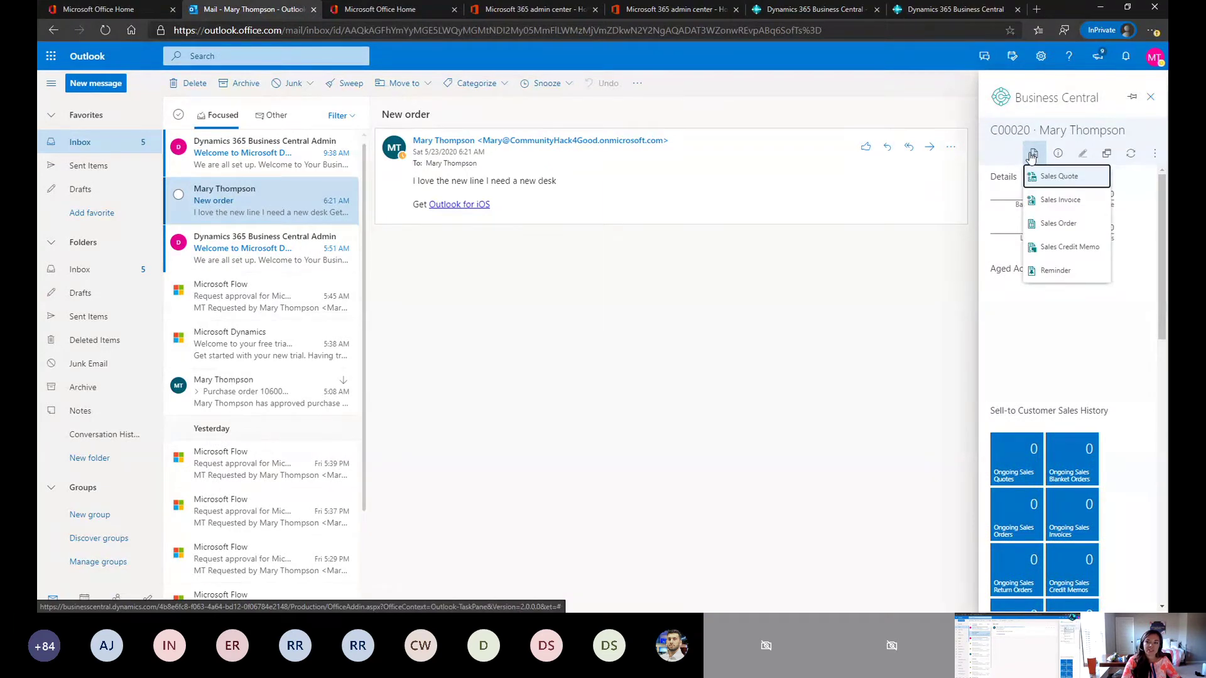
left_click(1085, 233)
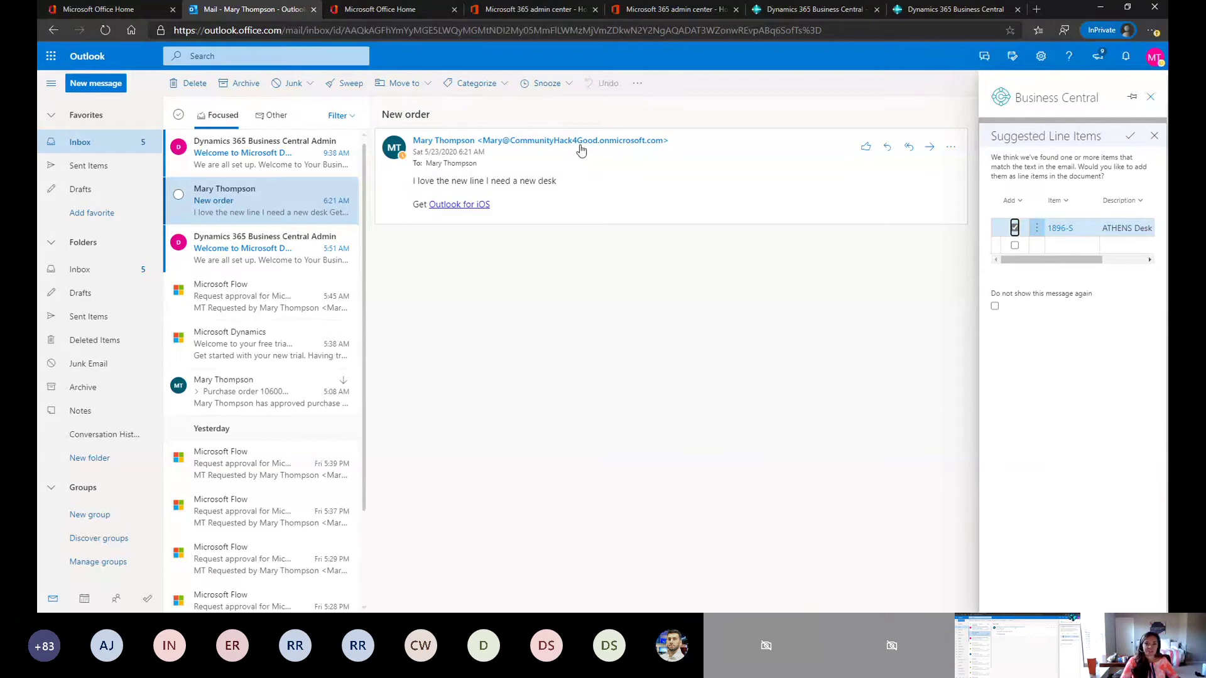
Compare the suggested line item with the email text, and add the ATHENS Desk (1896-S) to the order with quantity 1.
left_click(416, 181)
left_click_drag(416, 181, 562, 200)
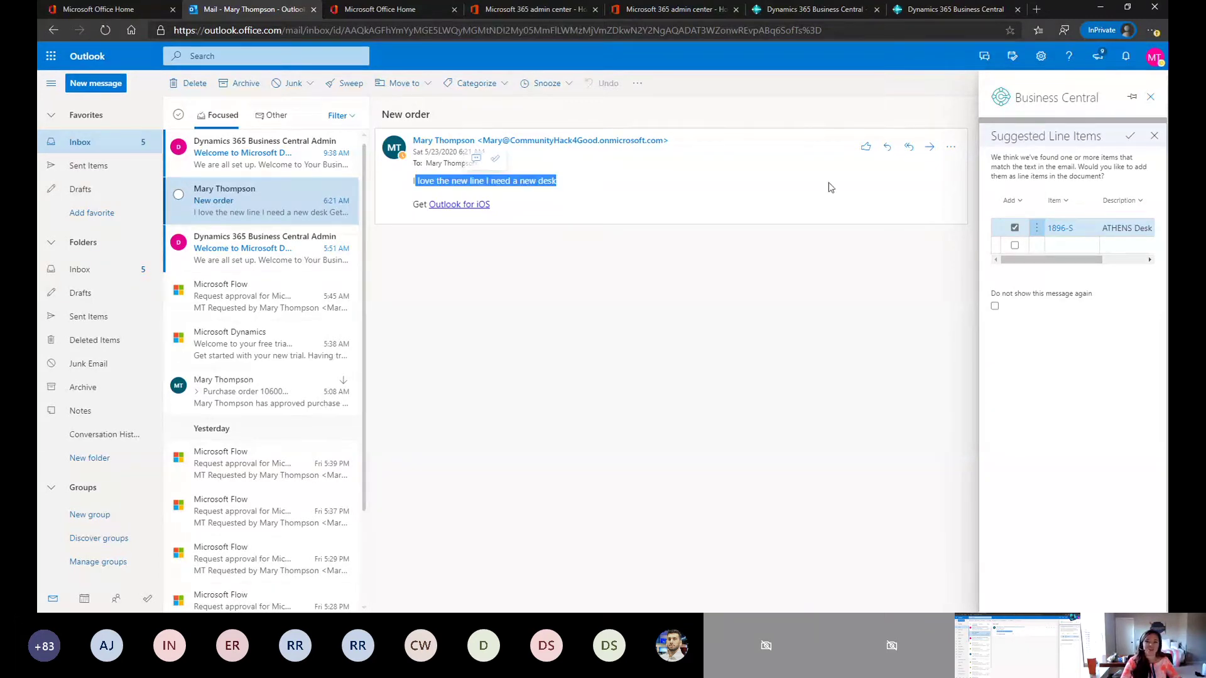
left_click(540, 181)
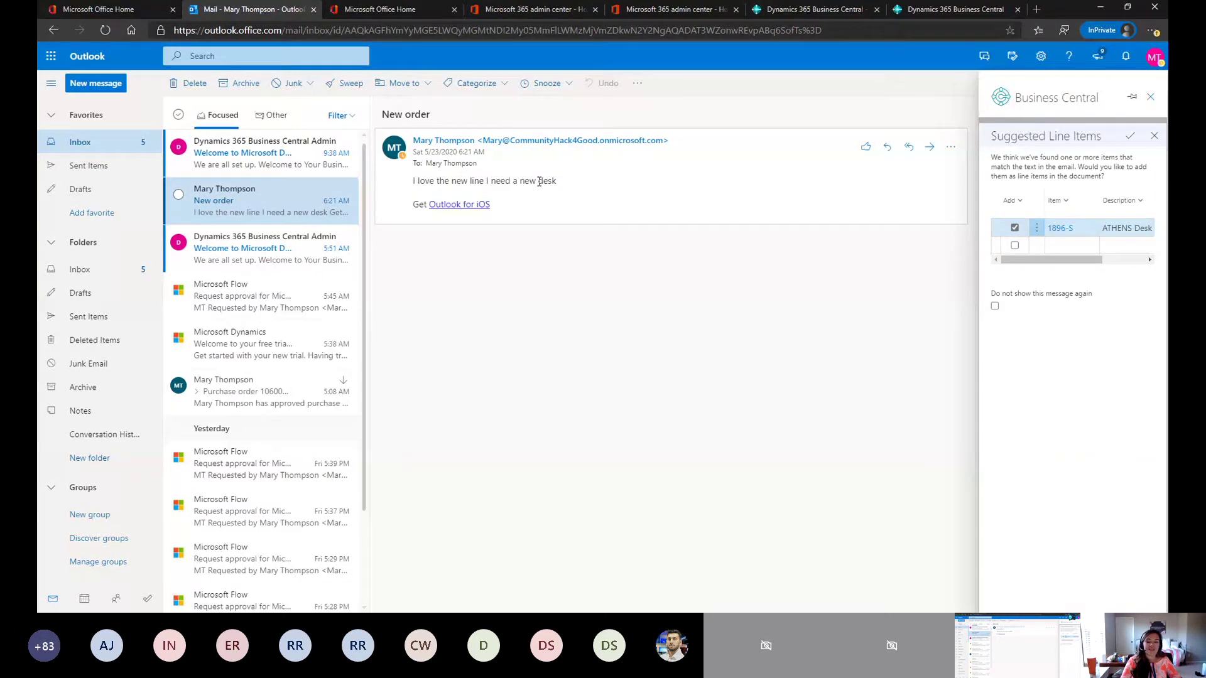
left_click_drag(1104, 262, 1061, 262)
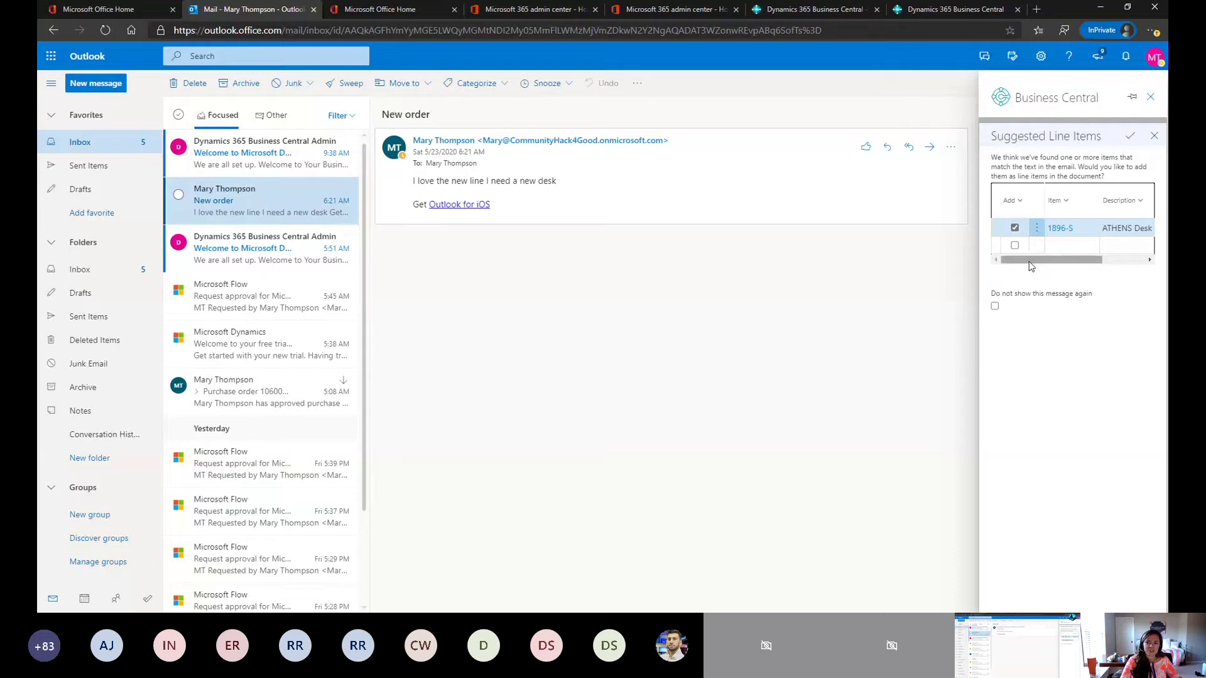
mouse_move(1029, 261)
left_mouse_down()
mouse_move(1082, 271)
mouse_move(1029, 270)
left_mouse_up()
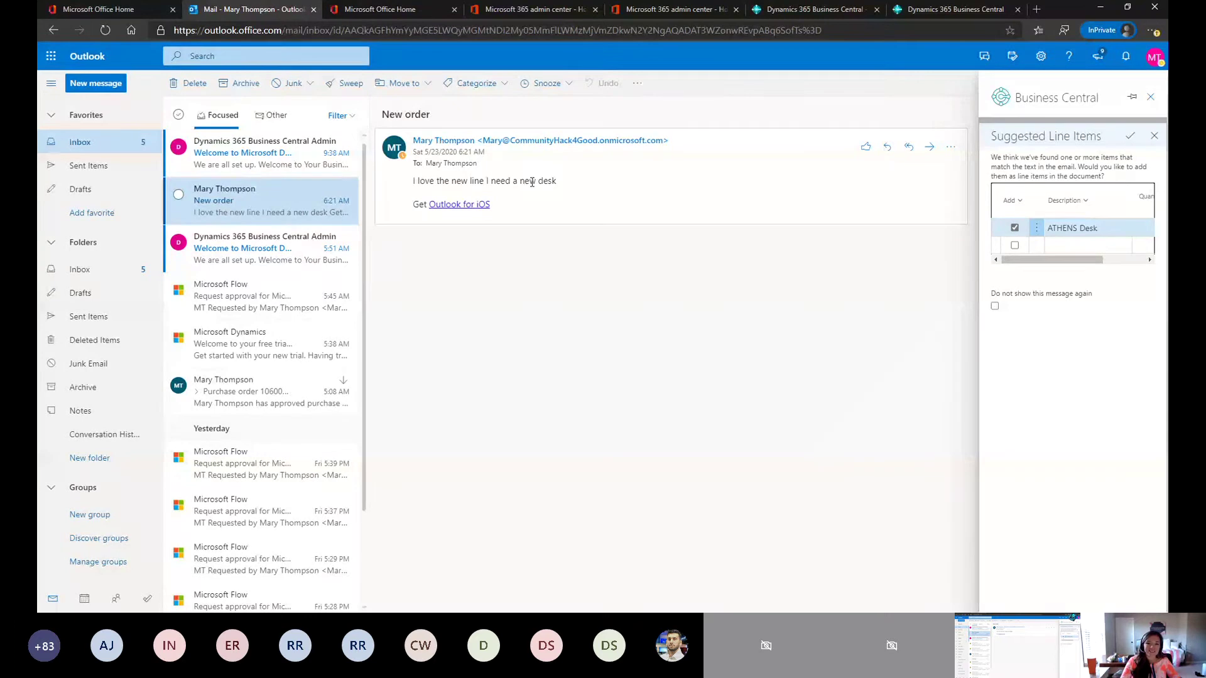
left_click_drag(539, 182, 567, 186)
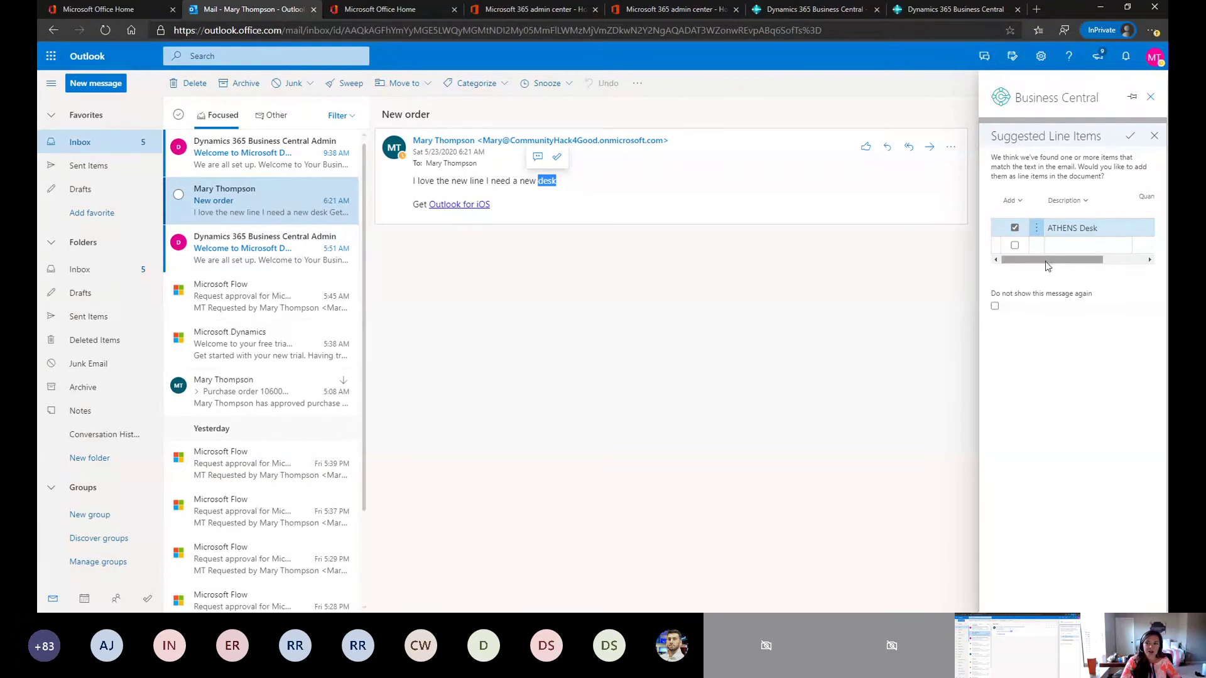
left_click_drag(1045, 261, 1100, 268)
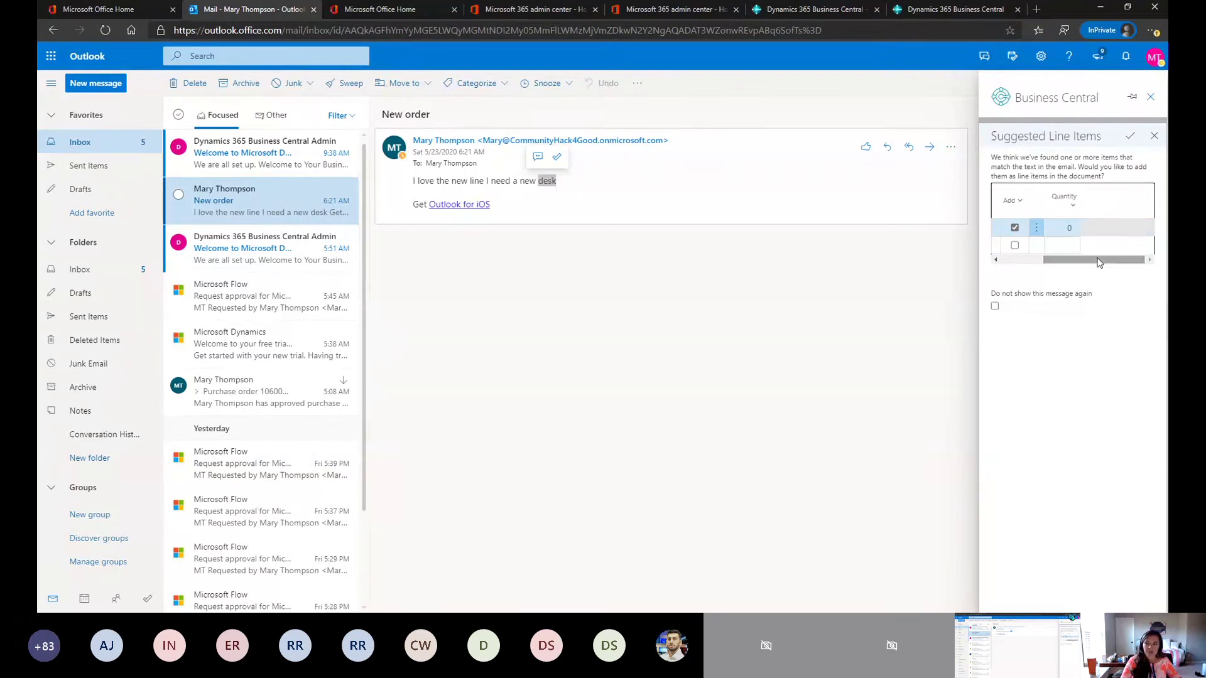
left_click(1060, 221)
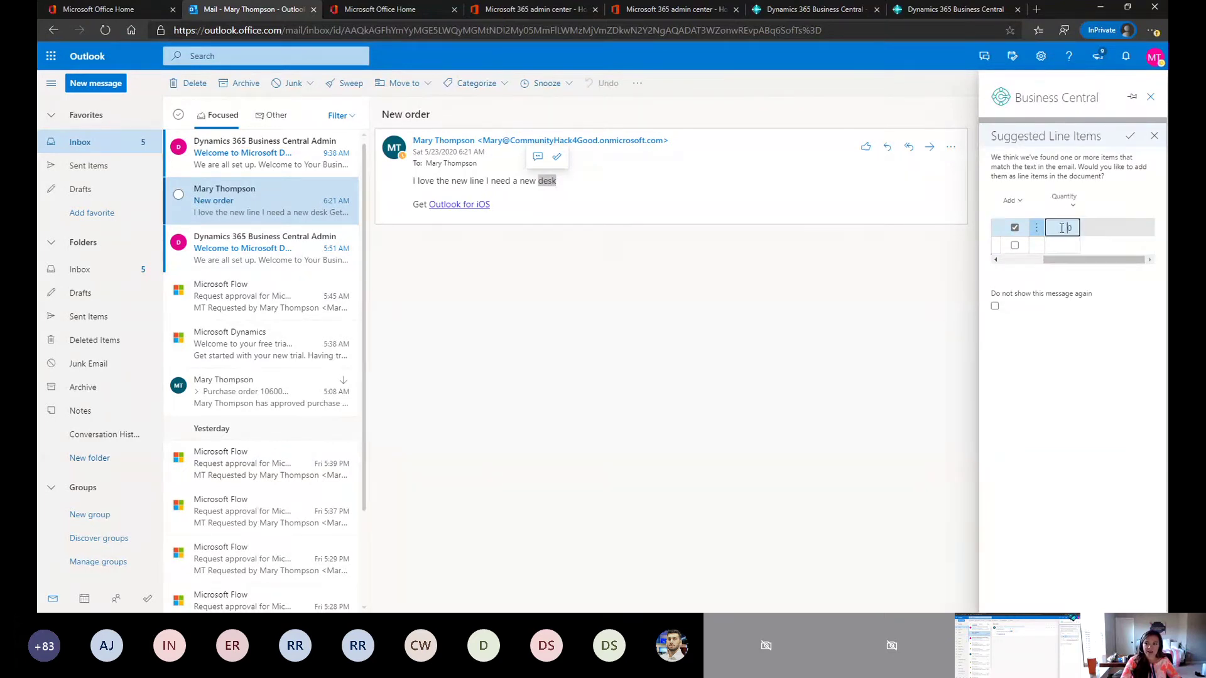
type("1")
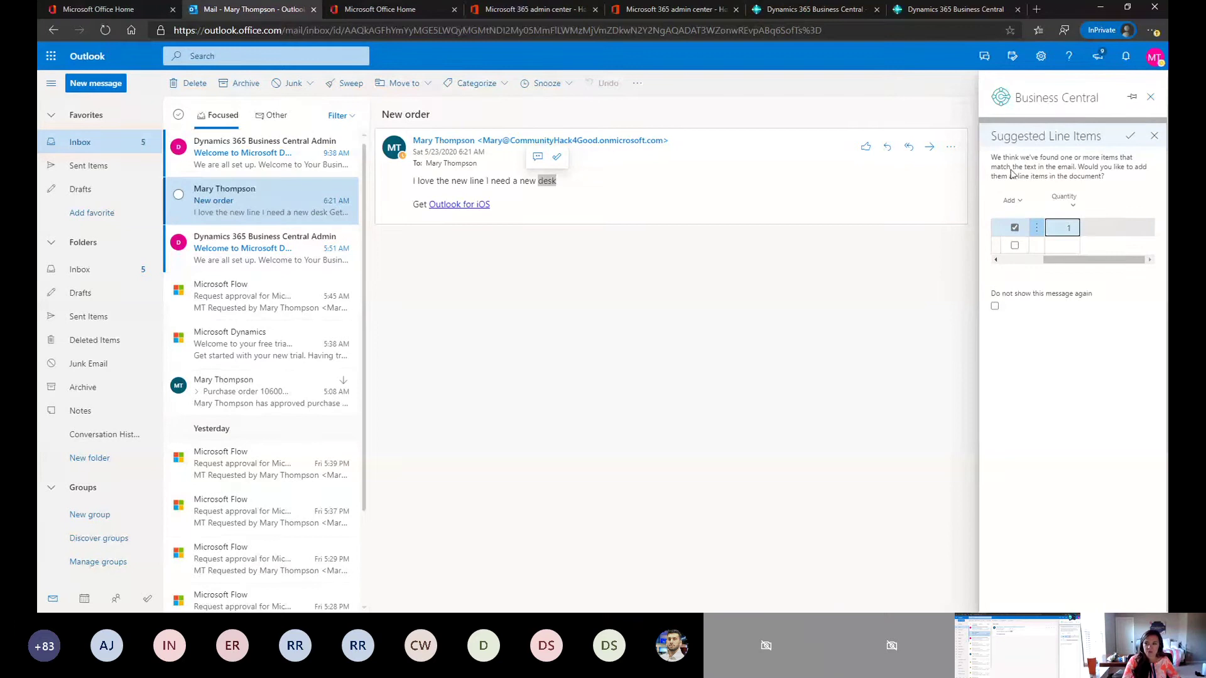
left_click(1129, 140)
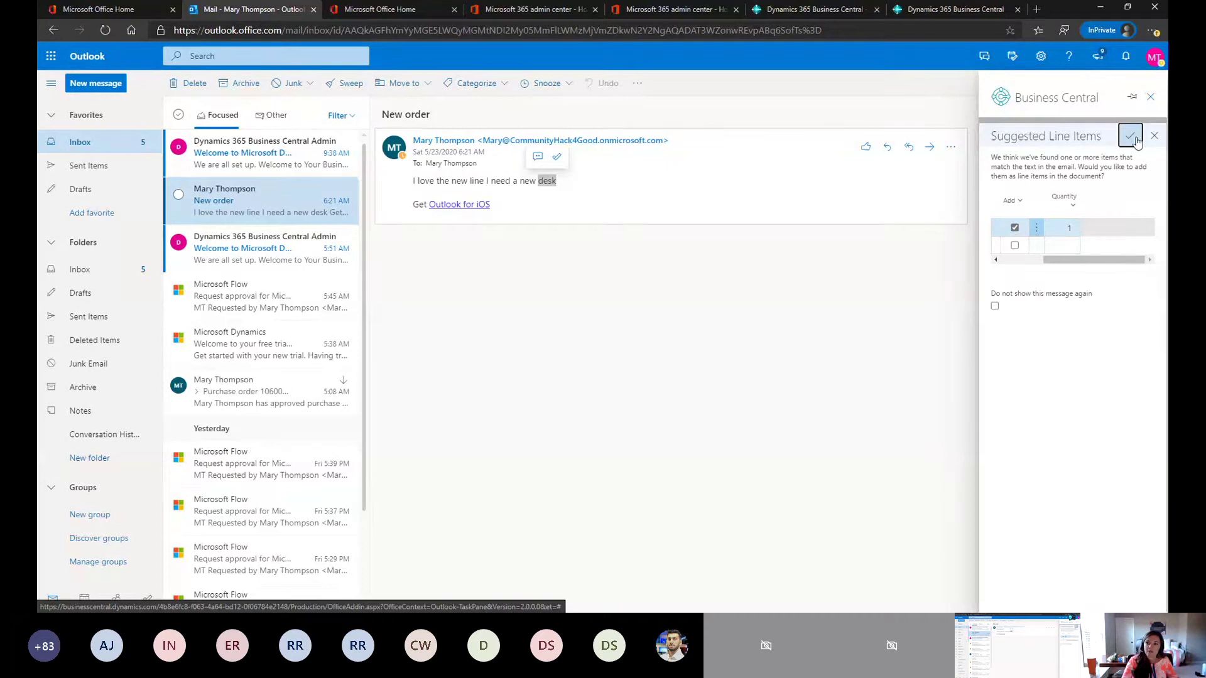
left_click(1134, 140)
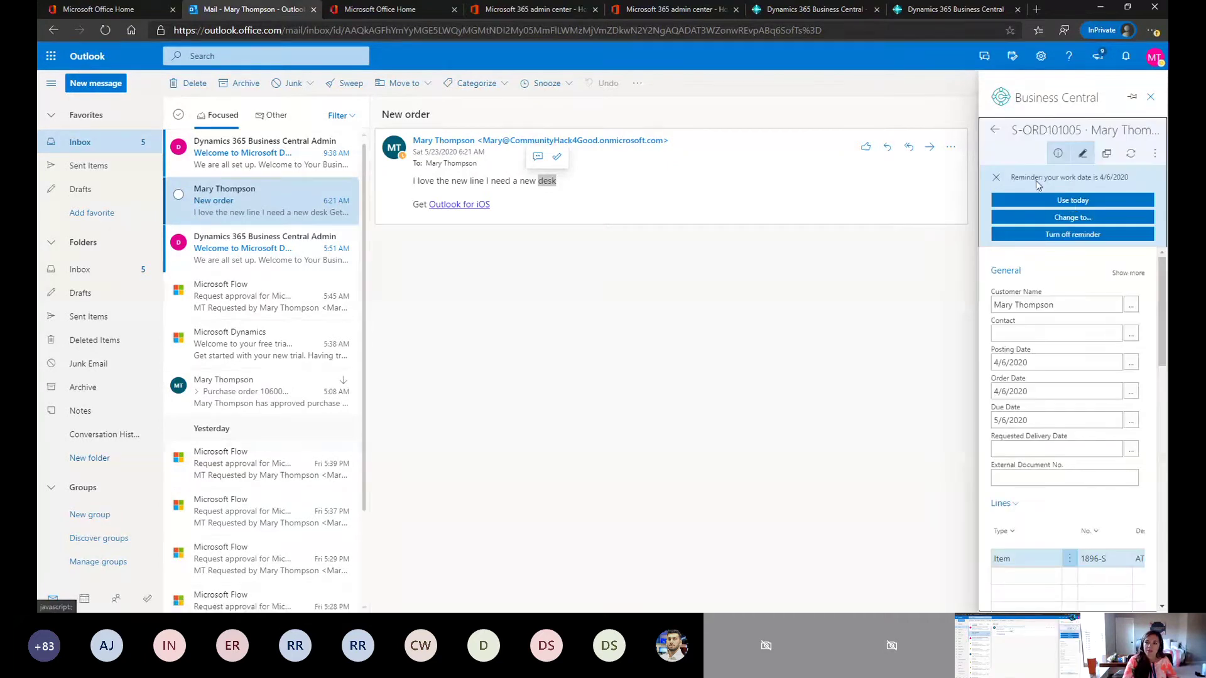
Use today as the work date, and review the new sales order's fields, line, totals and related customer details.
left_click(1074, 200)
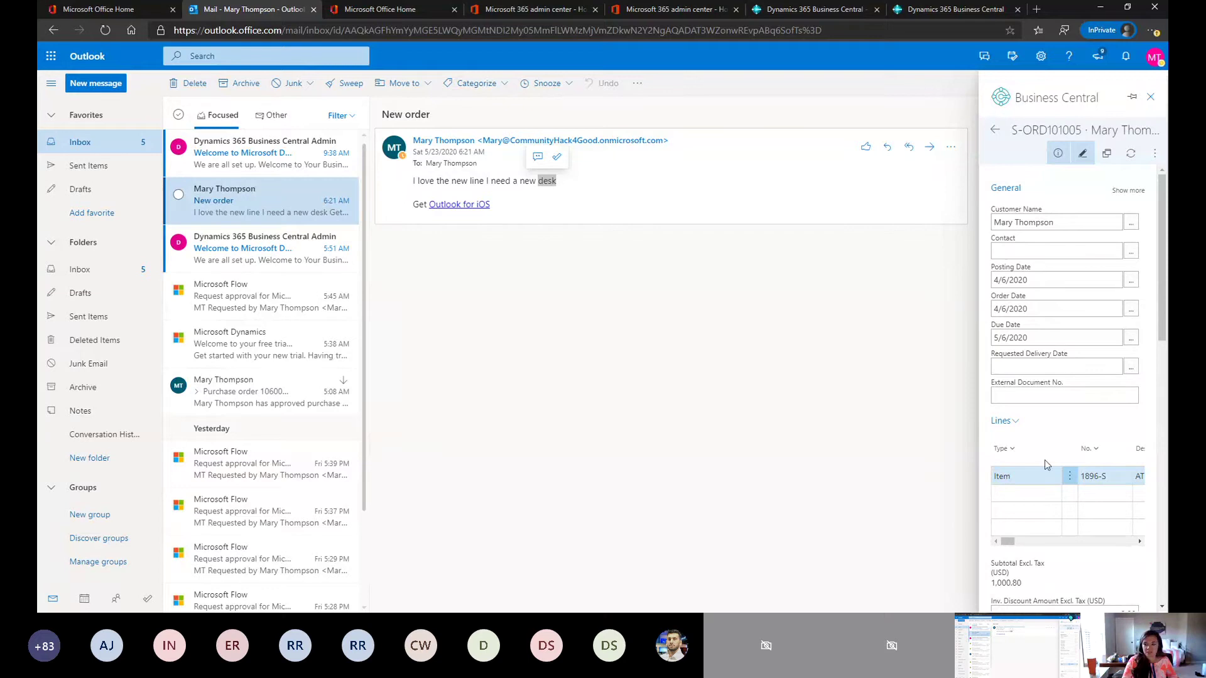
scroll(1035, 572, "down", 3)
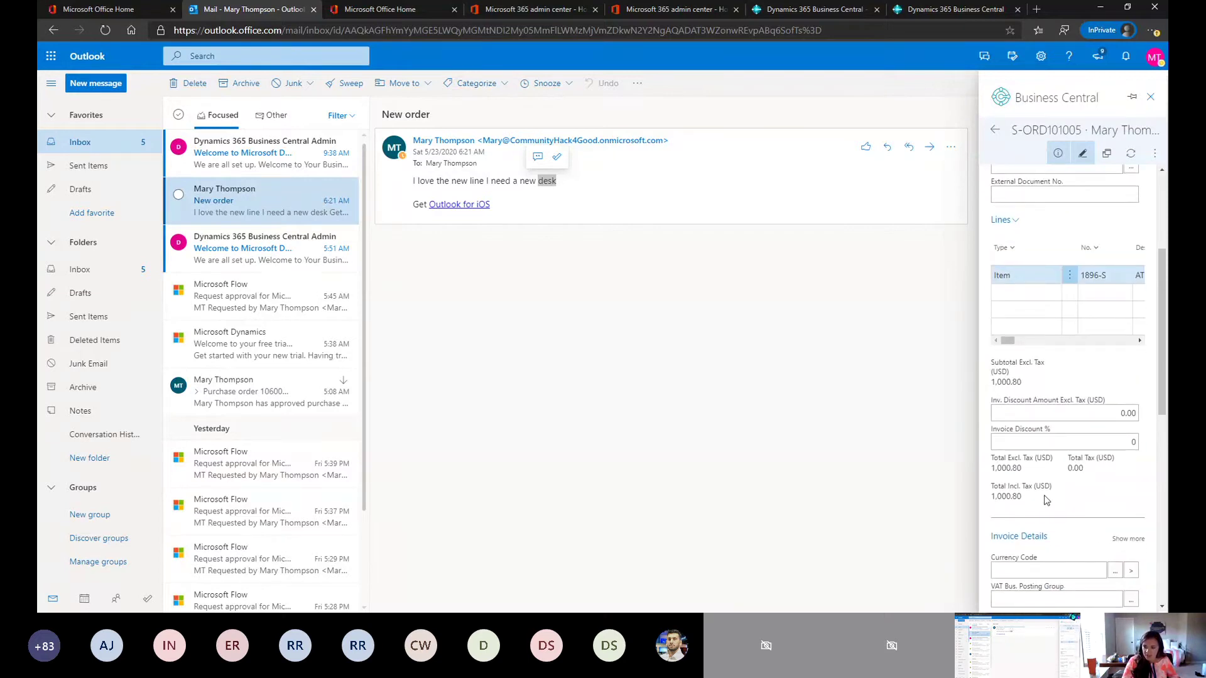
scroll(1045, 499, "up", 3)
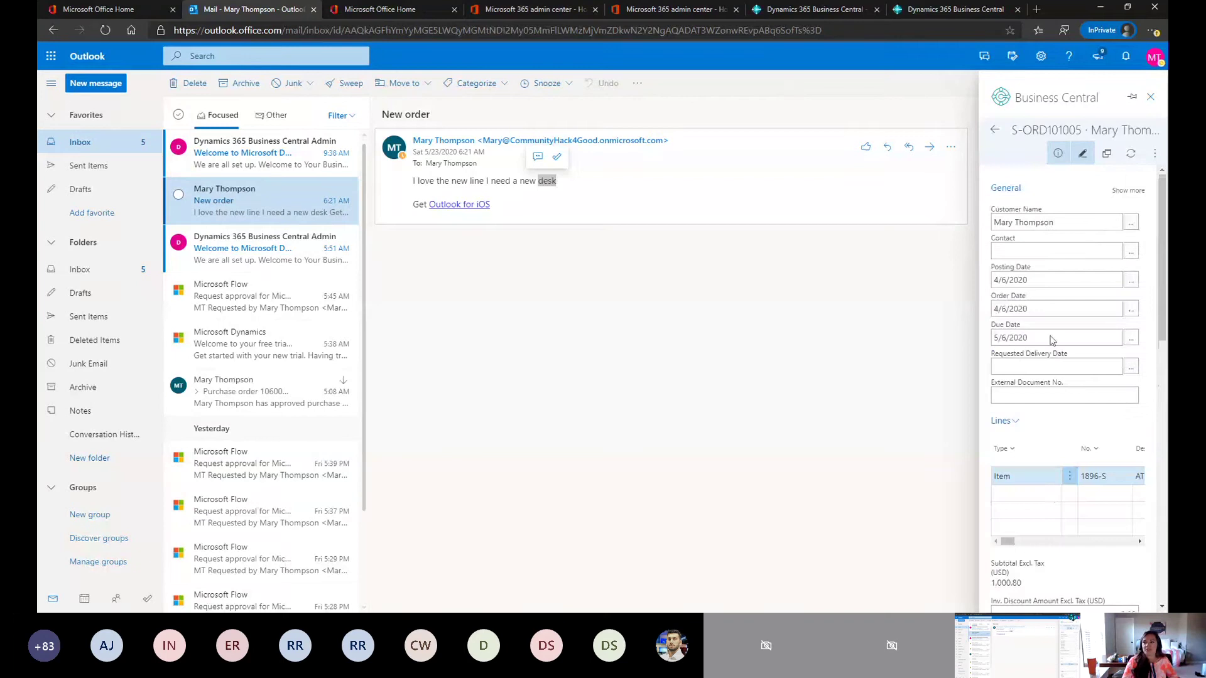
left_click(1059, 154)
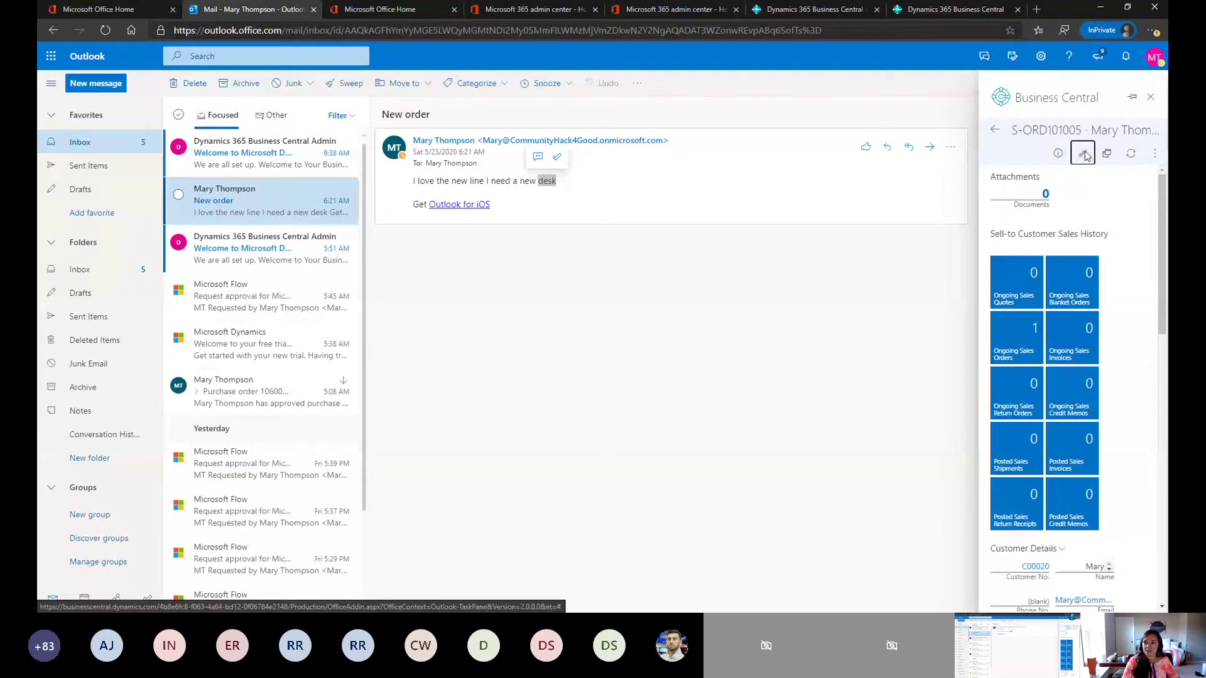
left_click(1084, 154)
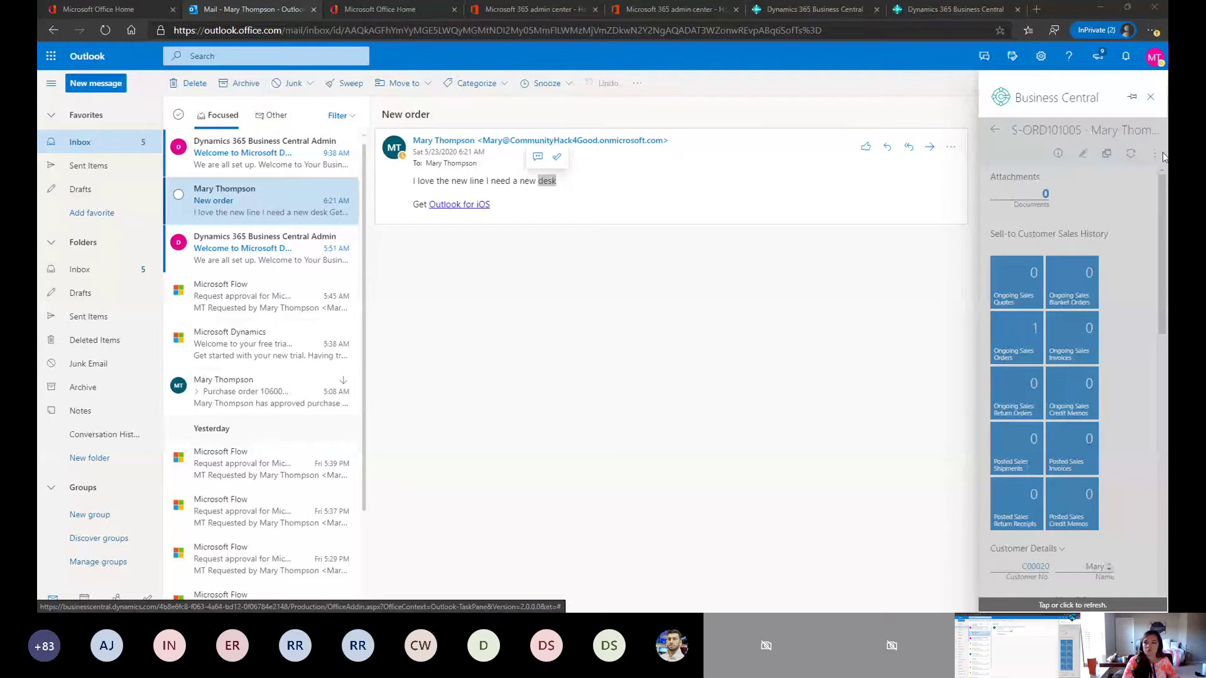
left_click(445, 12)
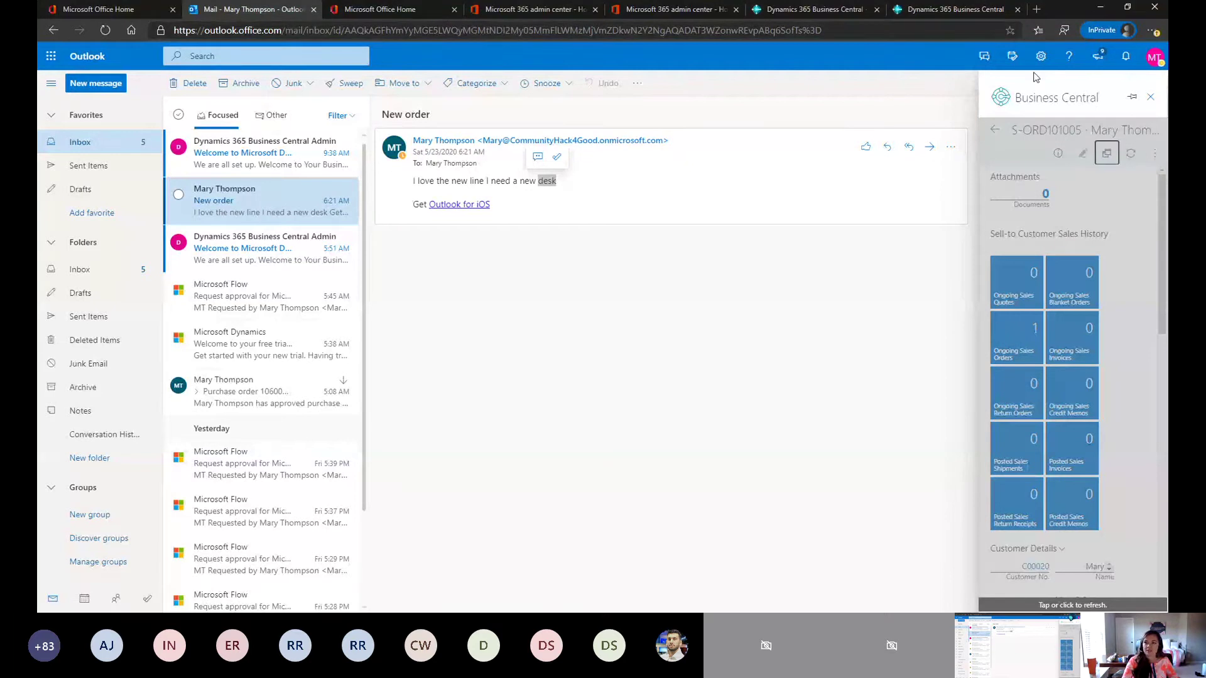
Generate the sales order's email confirmation as a reply with the PDF attached, open the draft for editing and send it to the customer.
left_click(1153, 161)
left_click(1153, 157)
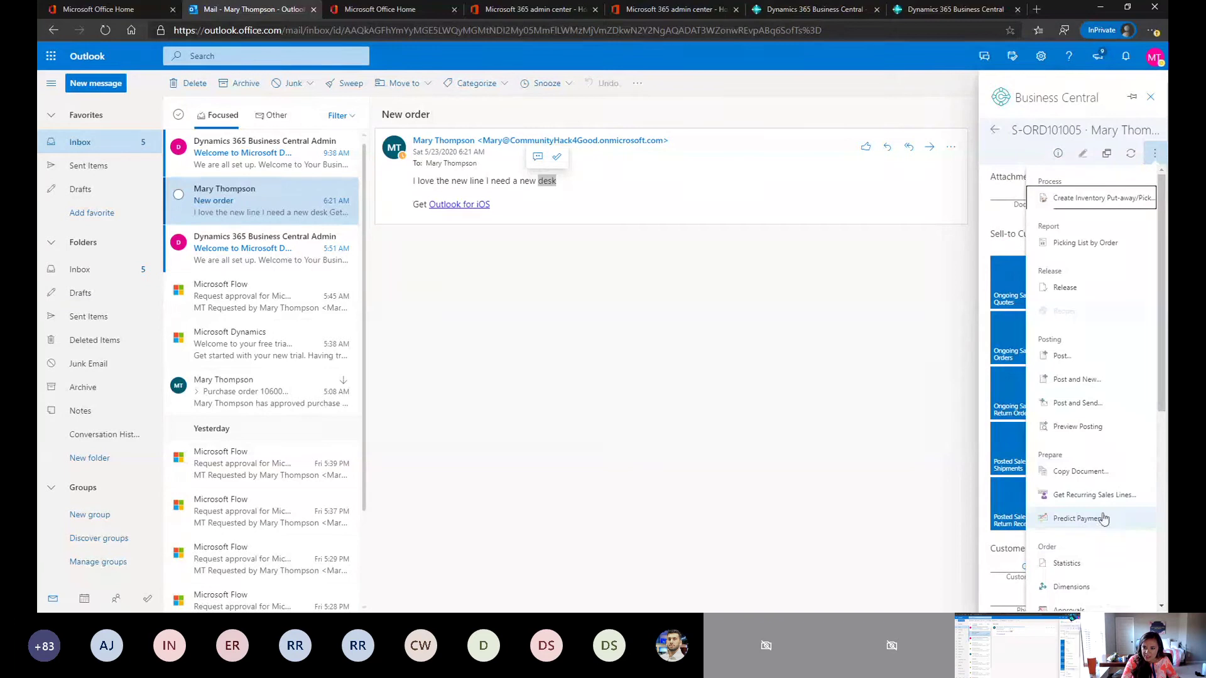
scroll(1105, 518, "down", 2)
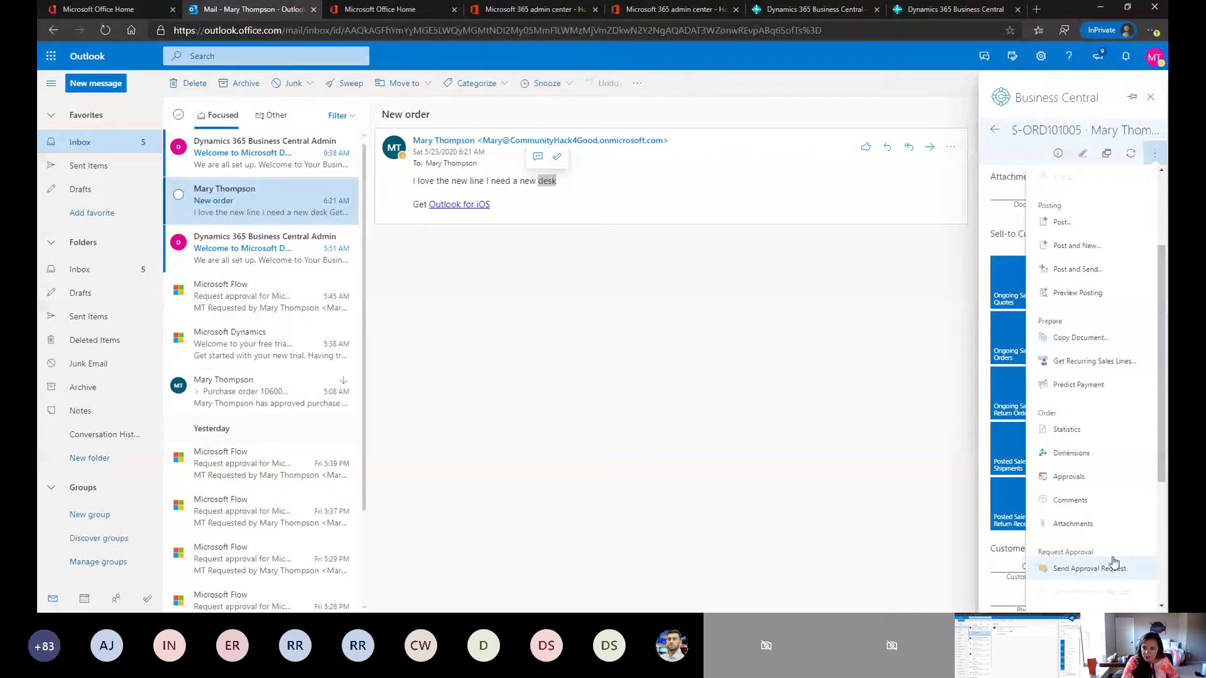
scroll(1115, 584, "down", 1)
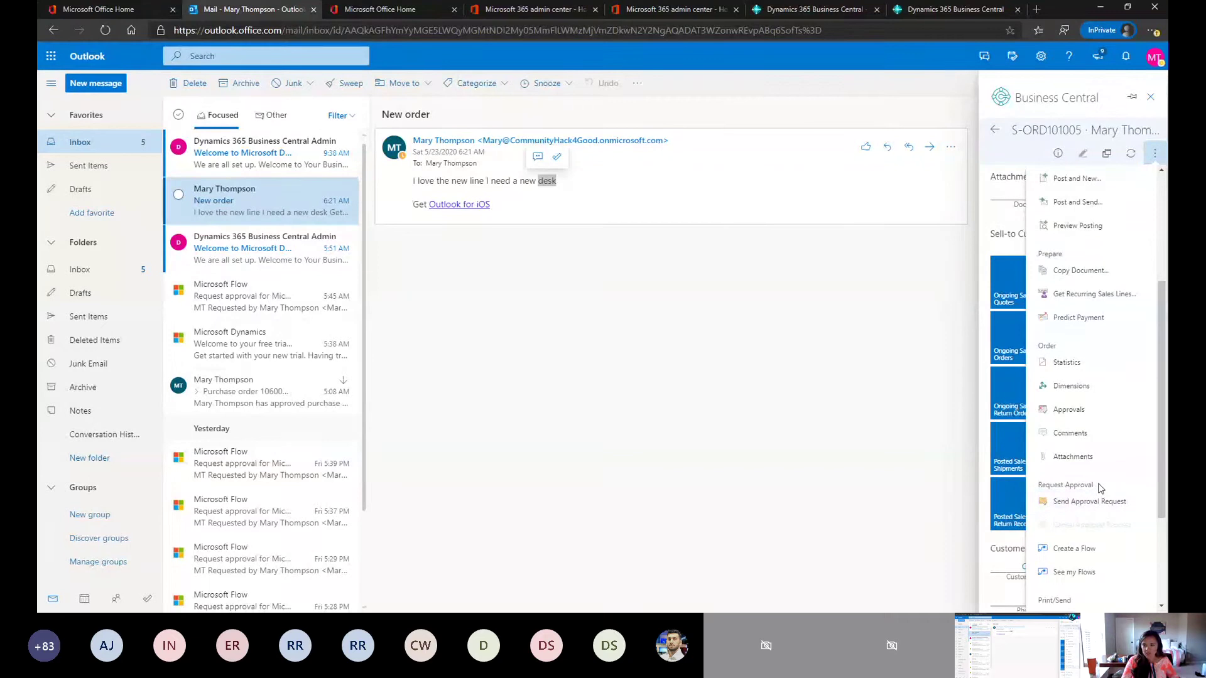
scroll(1097, 498, "down", 1)
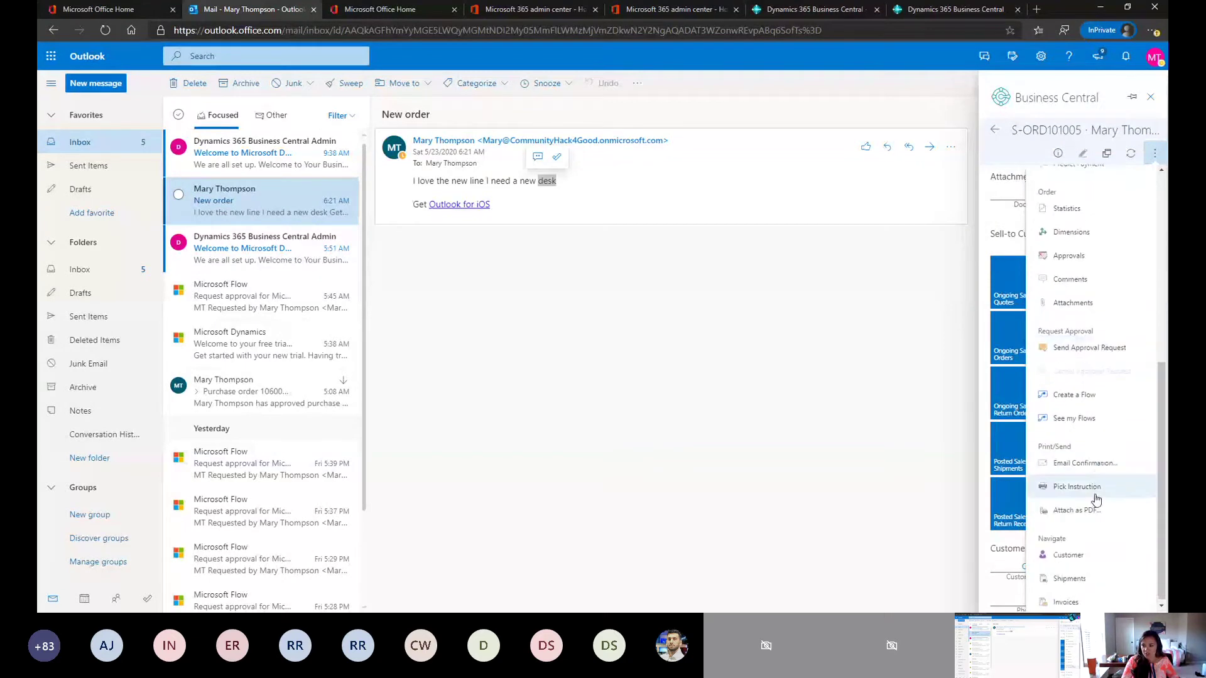
left_click(1088, 461)
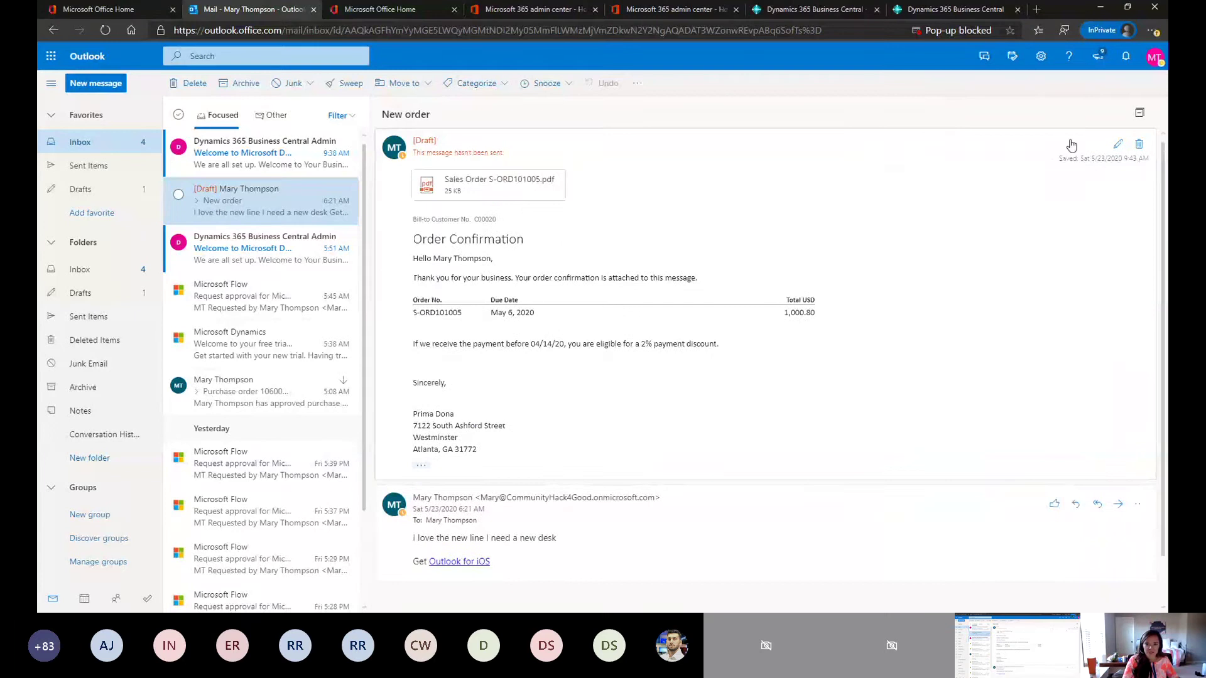
left_click(1118, 147)
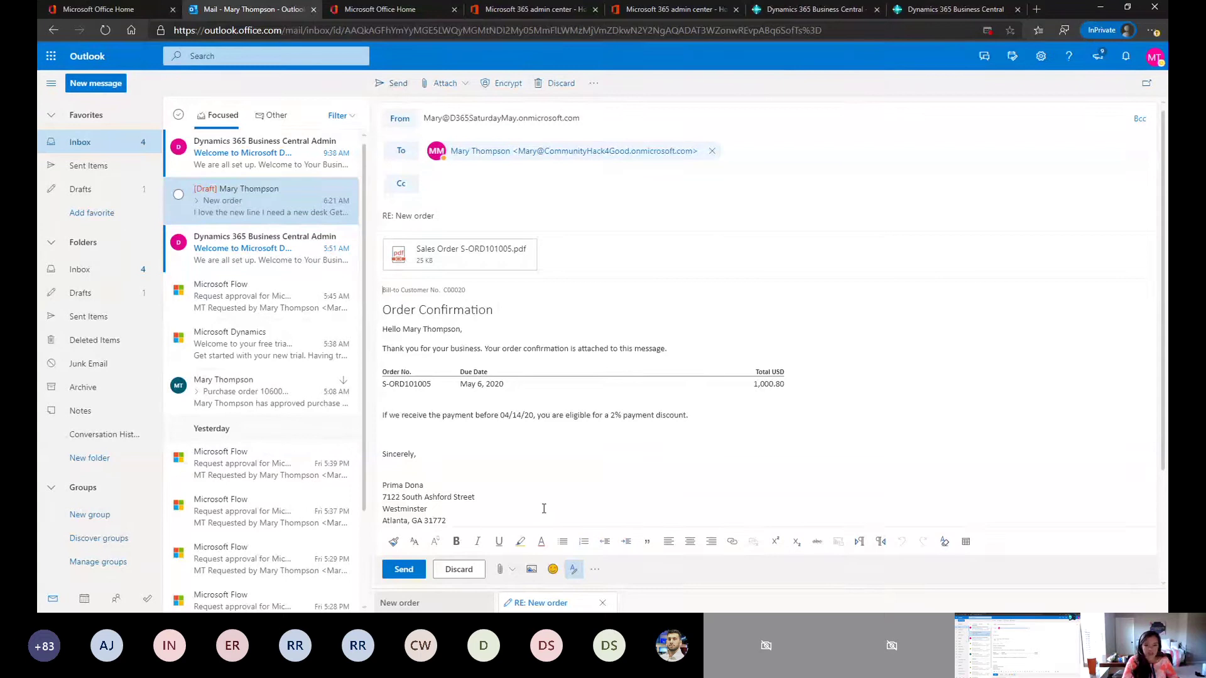
left_click(404, 568)
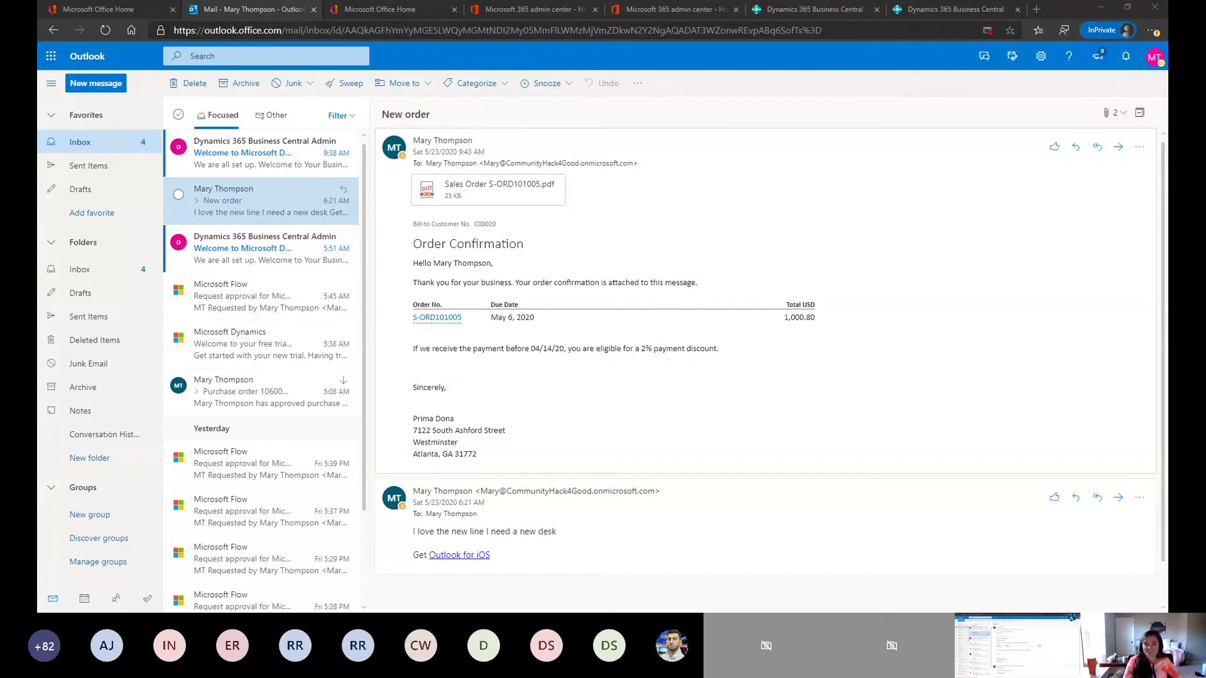
Reload the mailbox and expand the "New order" conversation to show the sent order confirmation.
key("alt+Tab")
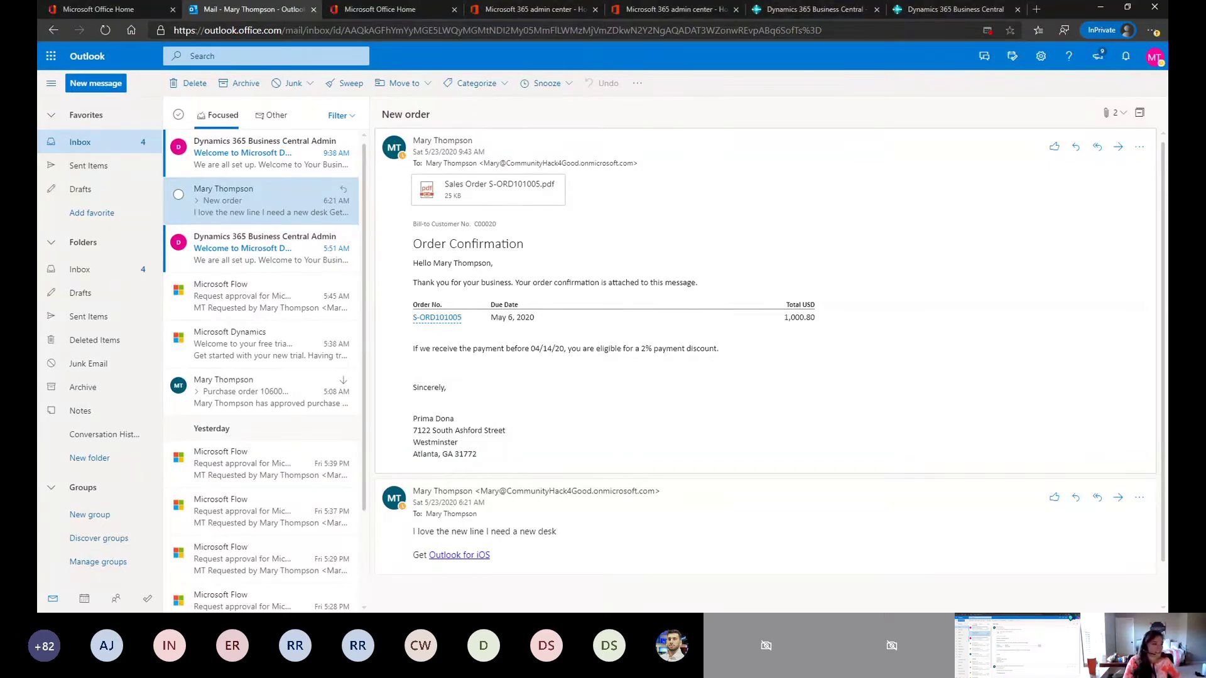
key("alt+Tab")
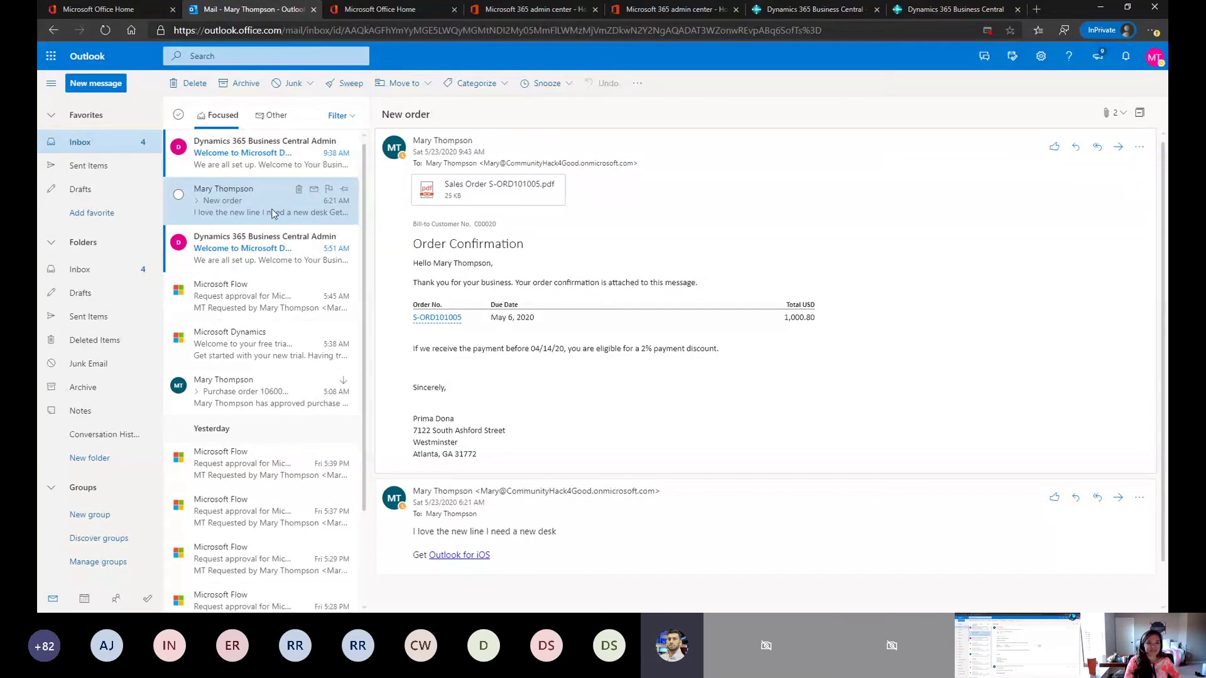
left_click(108, 30)
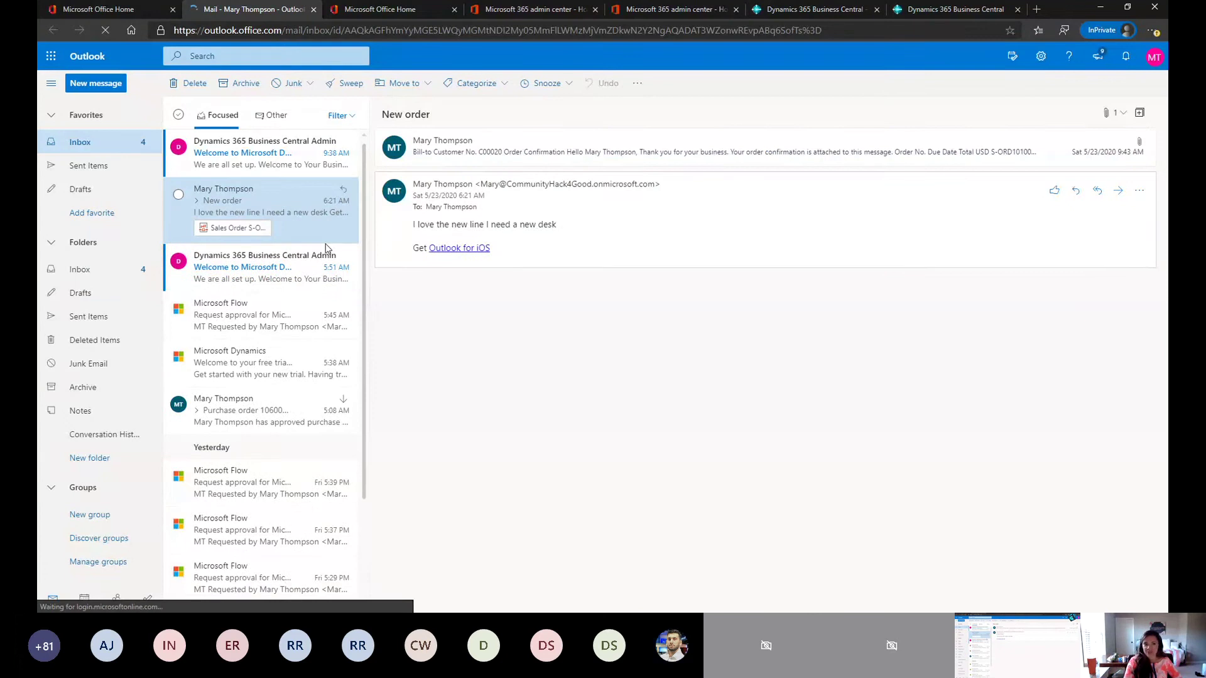
left_click(197, 202)
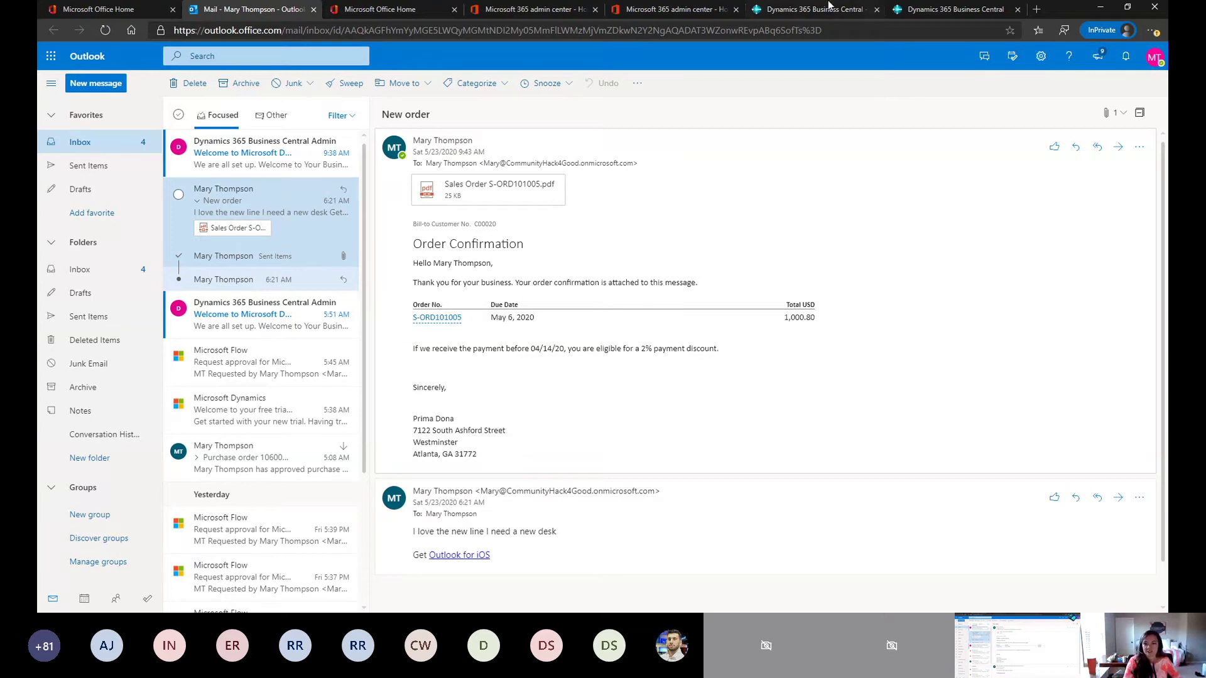
Switch to Business Central and view the Customers list.
left_click(911, 9)
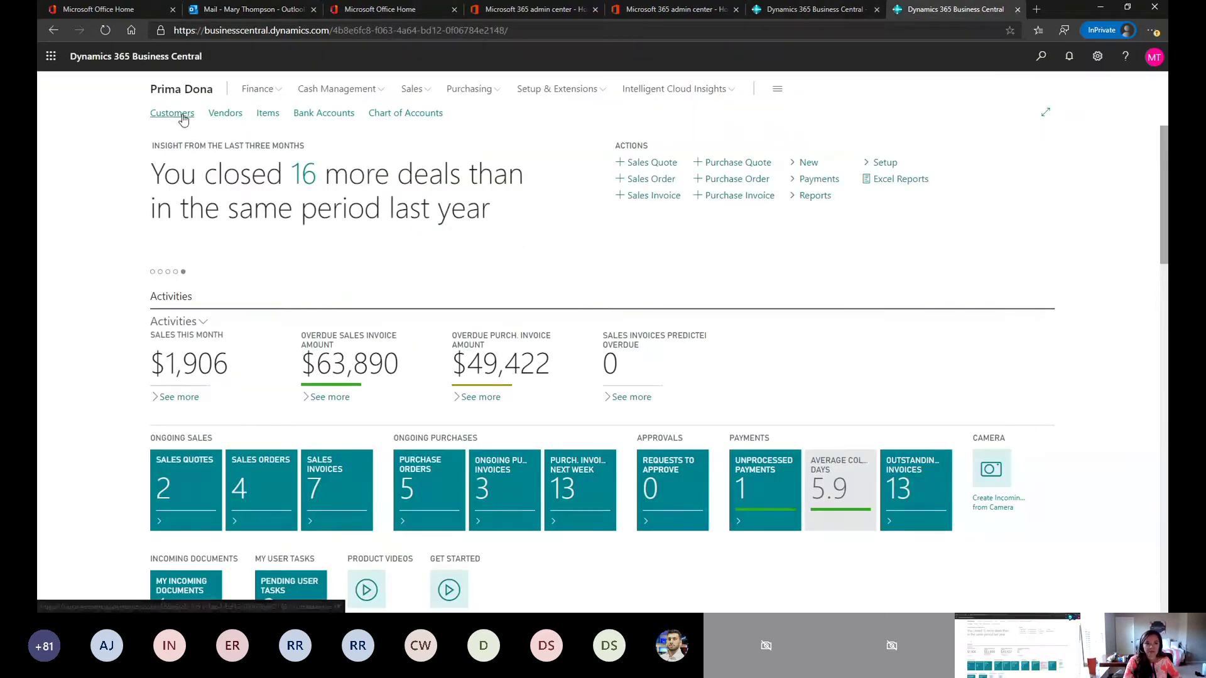
left_click(183, 116)
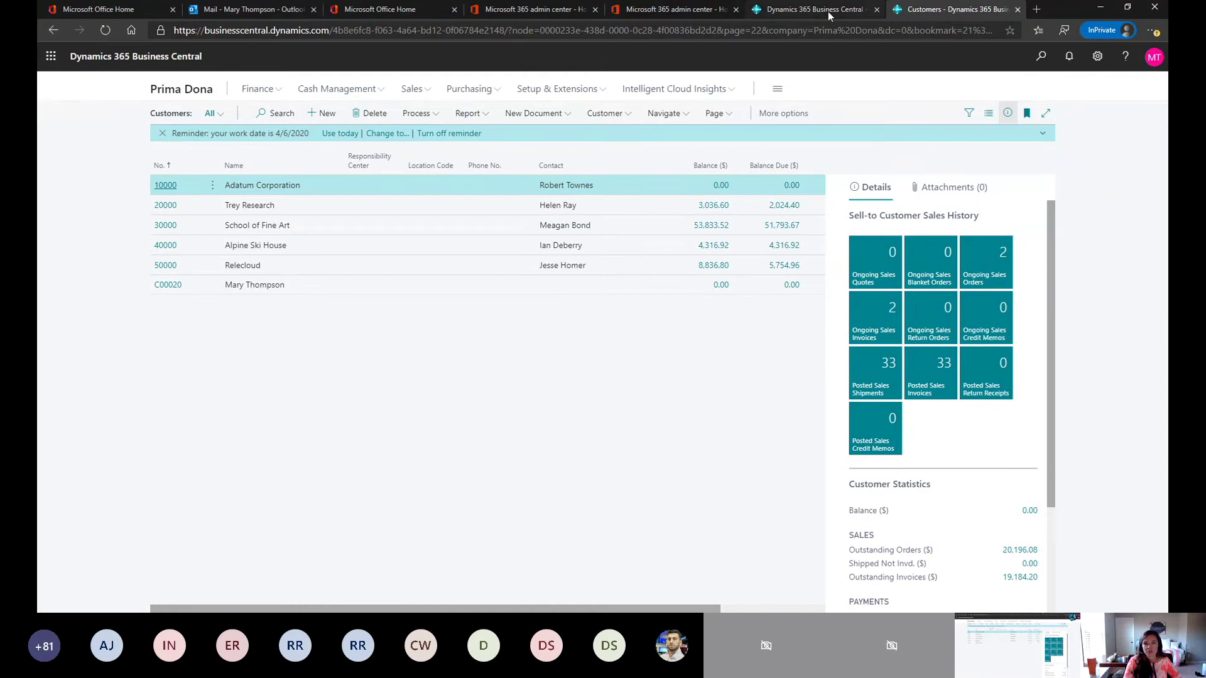
Switch back to Outlook, open the 9:45 AM greeting email and show Business Central Contact Insights for its sender.
left_click(254, 13)
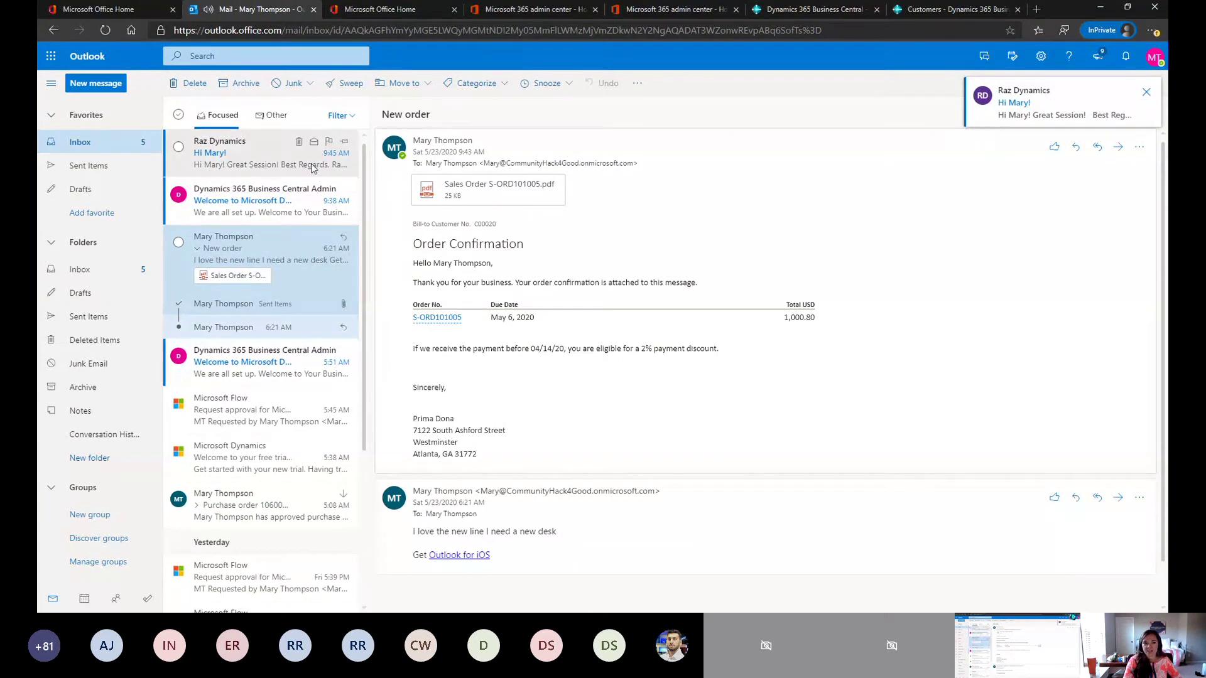
left_click(256, 149)
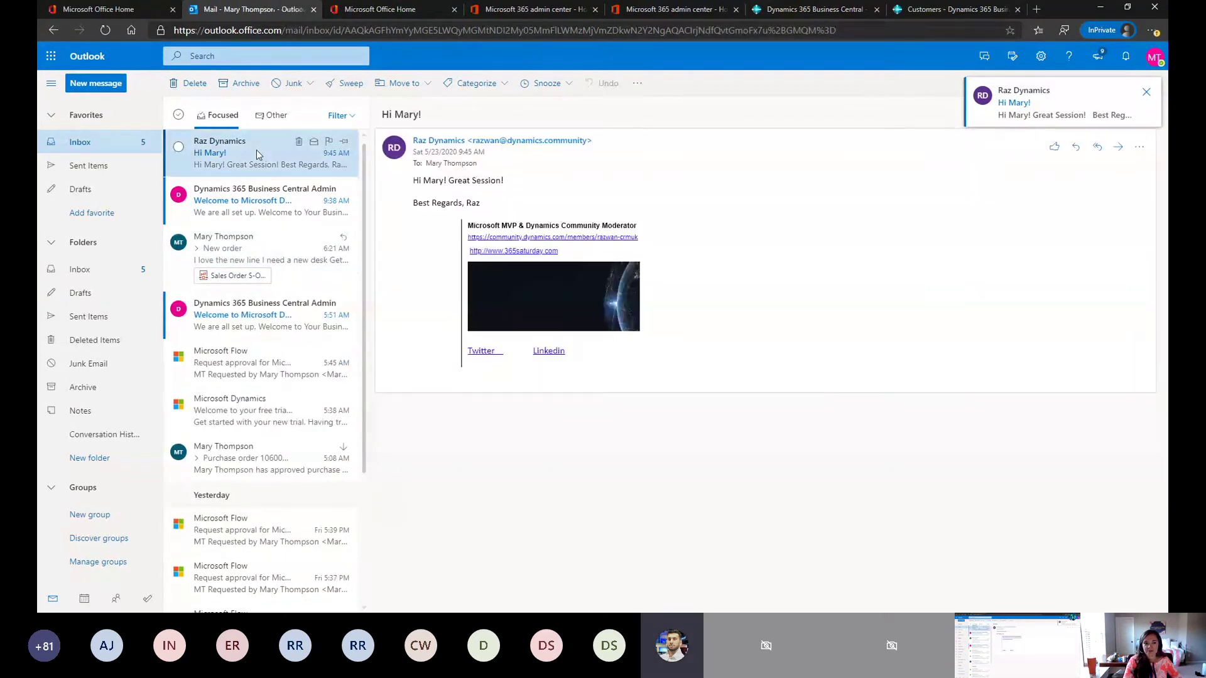
left_click(1138, 147)
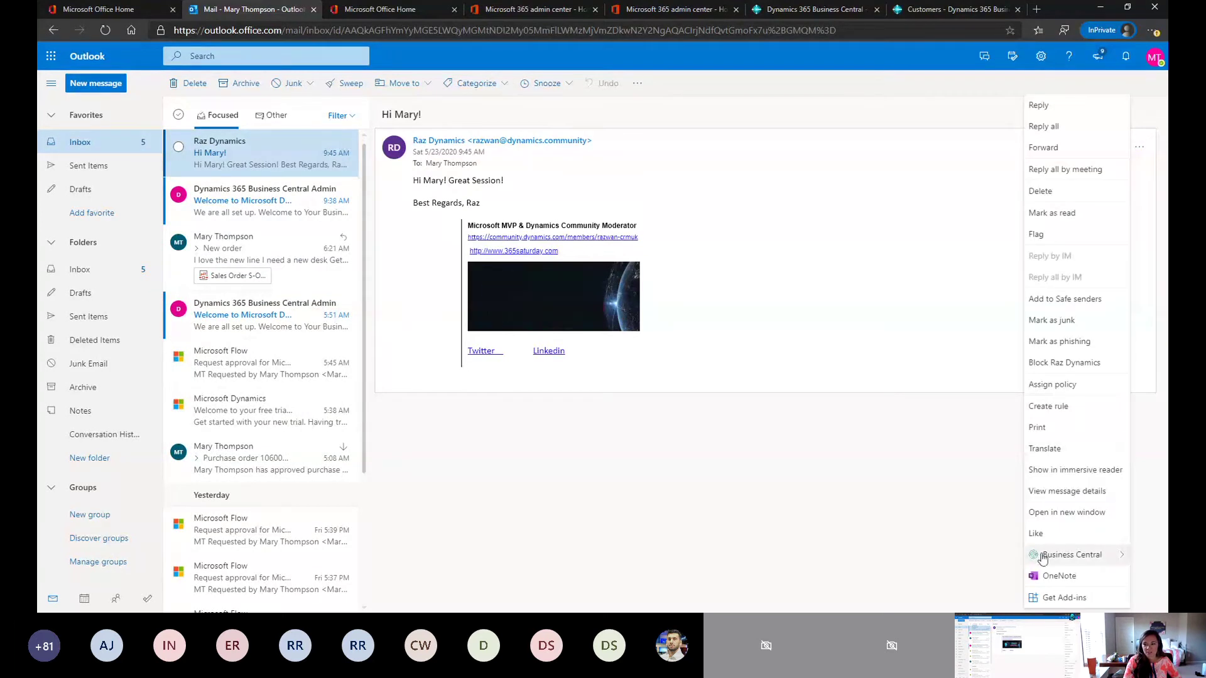
mouse_move(1042, 557)
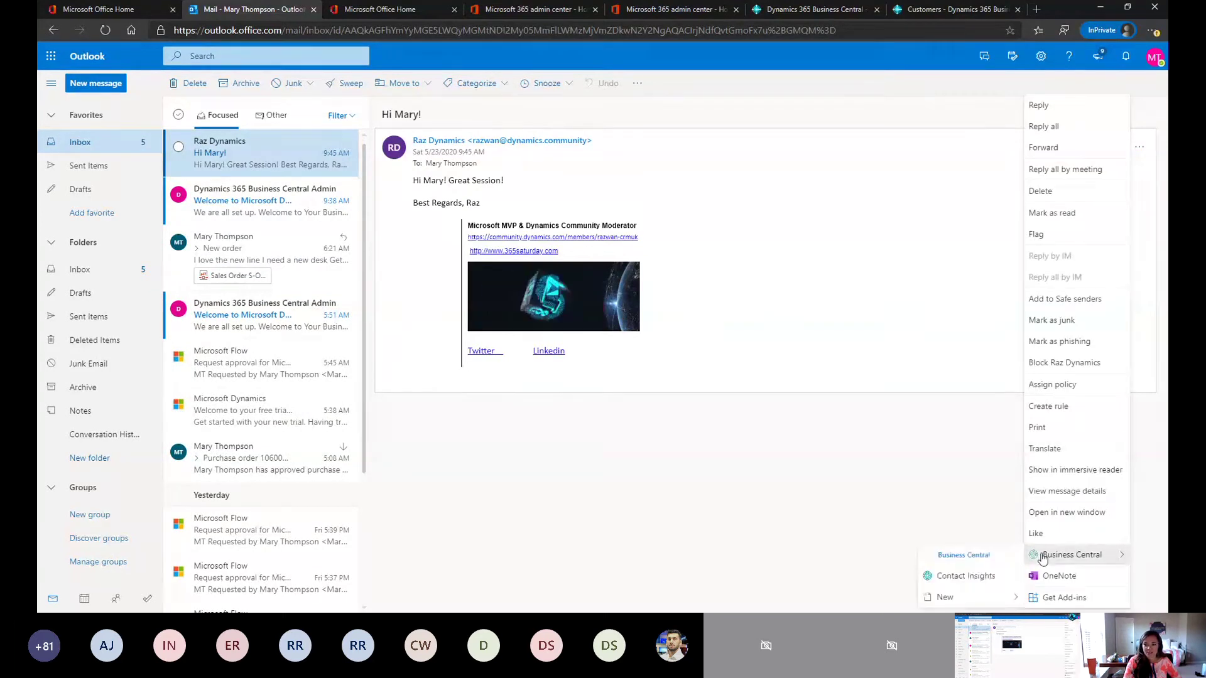
left_click(971, 579)
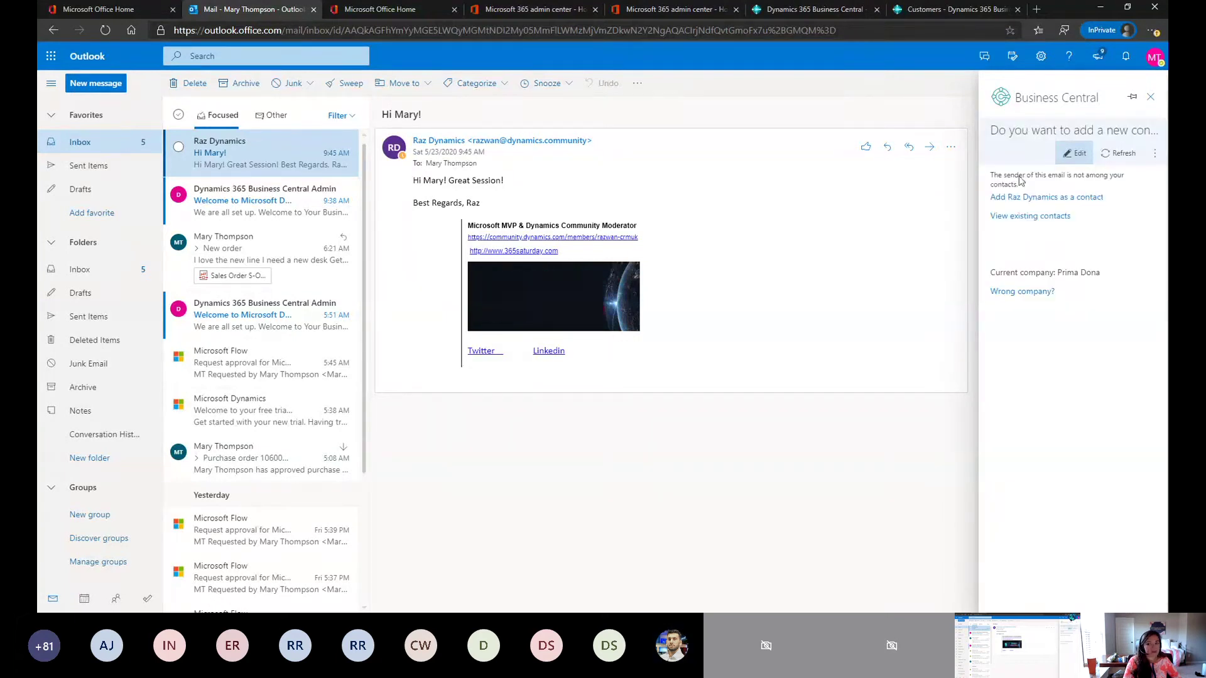
Begin adding the sender as a contact, and start a new contact card for the associated company.
left_click(1068, 198)
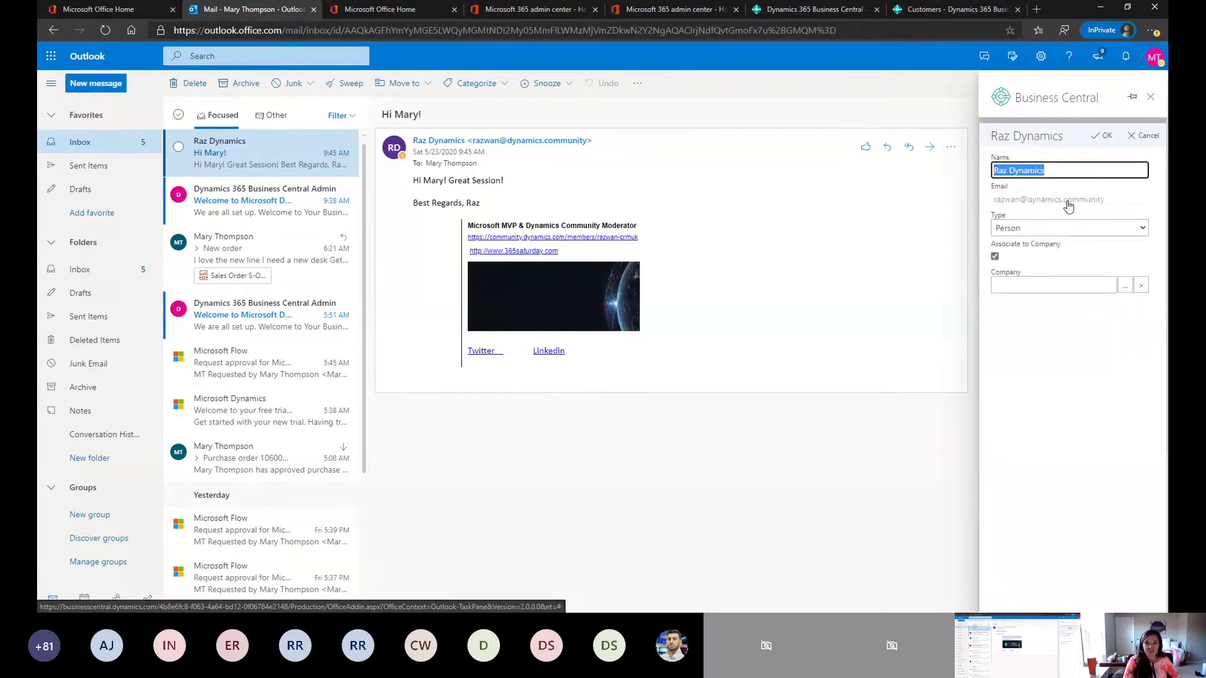
left_click(1056, 283)
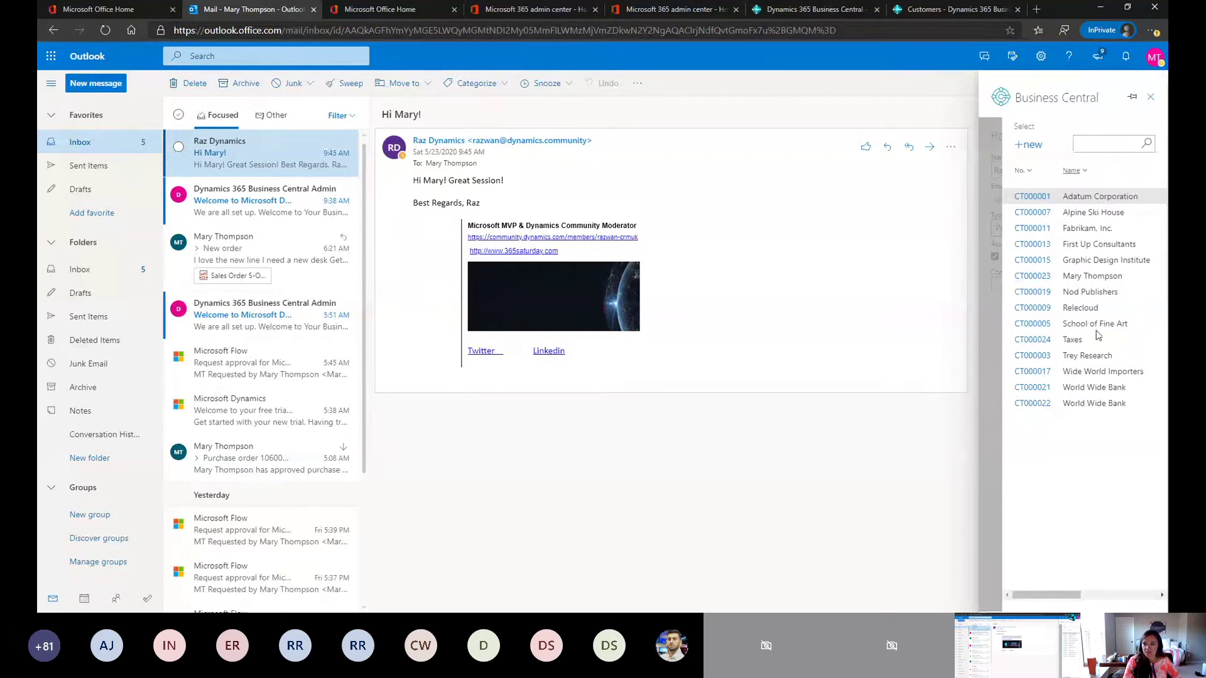
left_click(1020, 149)
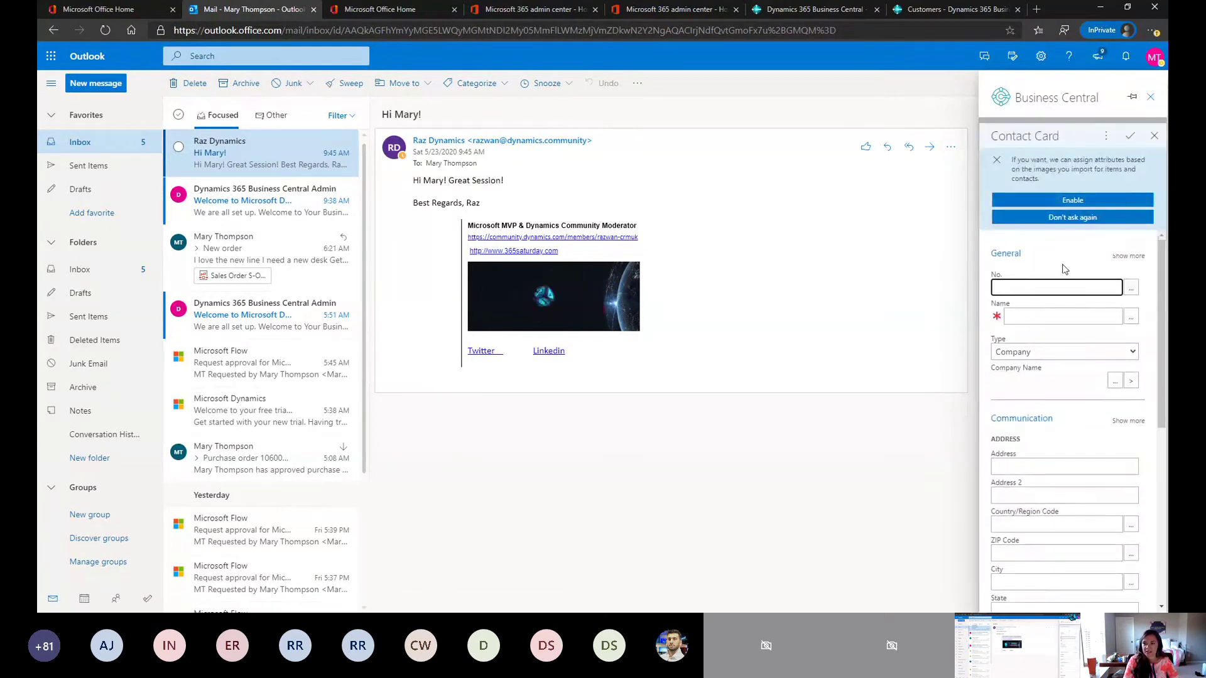
type("D365 S")
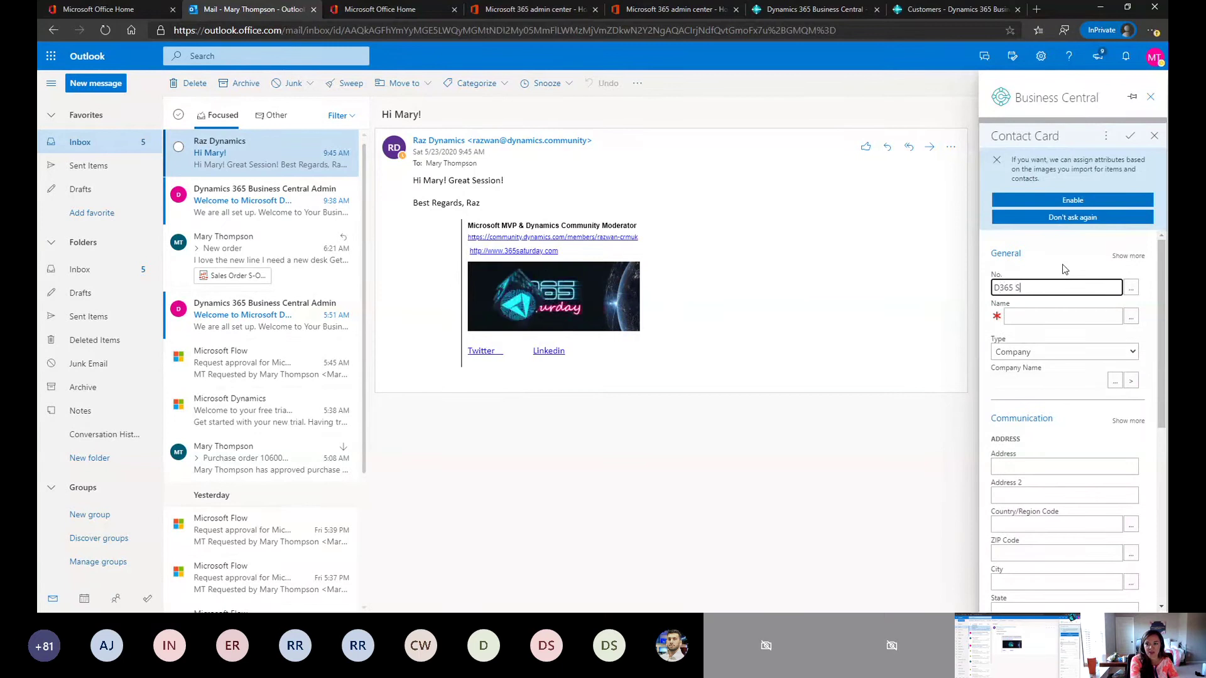
type("aty")
key("BackSpace")
key("BackSpace")
key("BackSpace")
key("BackSpace")
key("BackSpace")
key("BackSpace")
key("BackSpace")
key("BackSpace")
key("BackSpace")
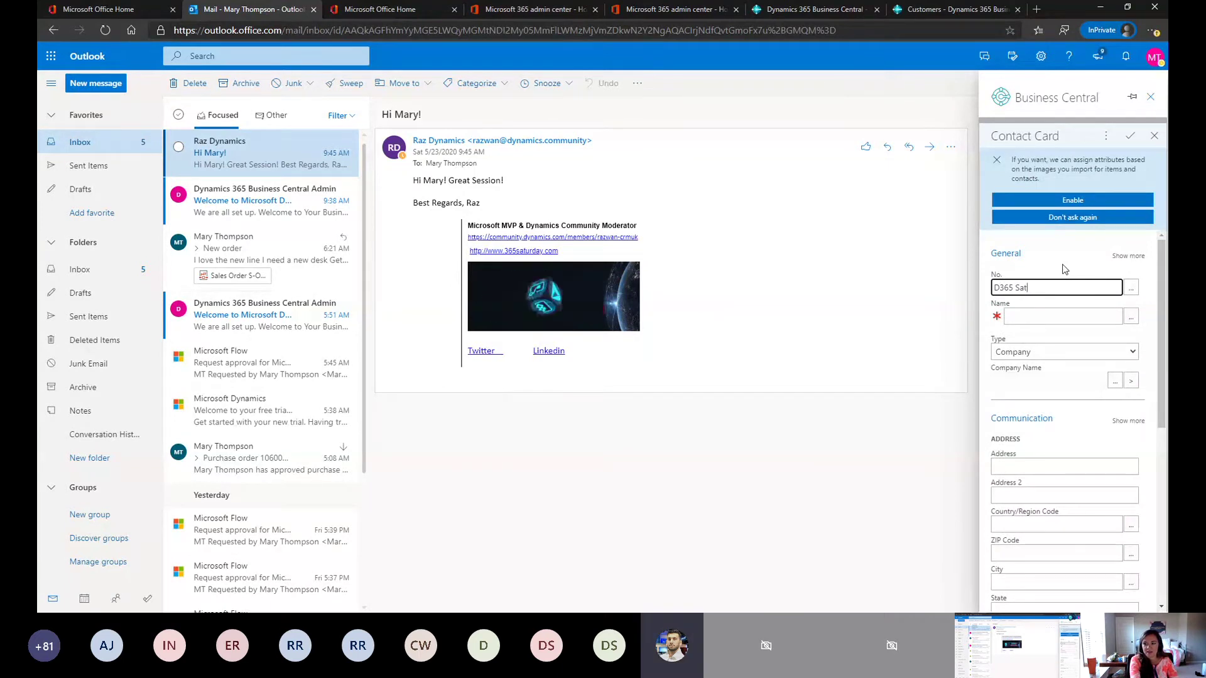
Name the new company contact D365 Saturday, save it, and add the sender as a person contact associated with that company.
key("Tab")
type("D")
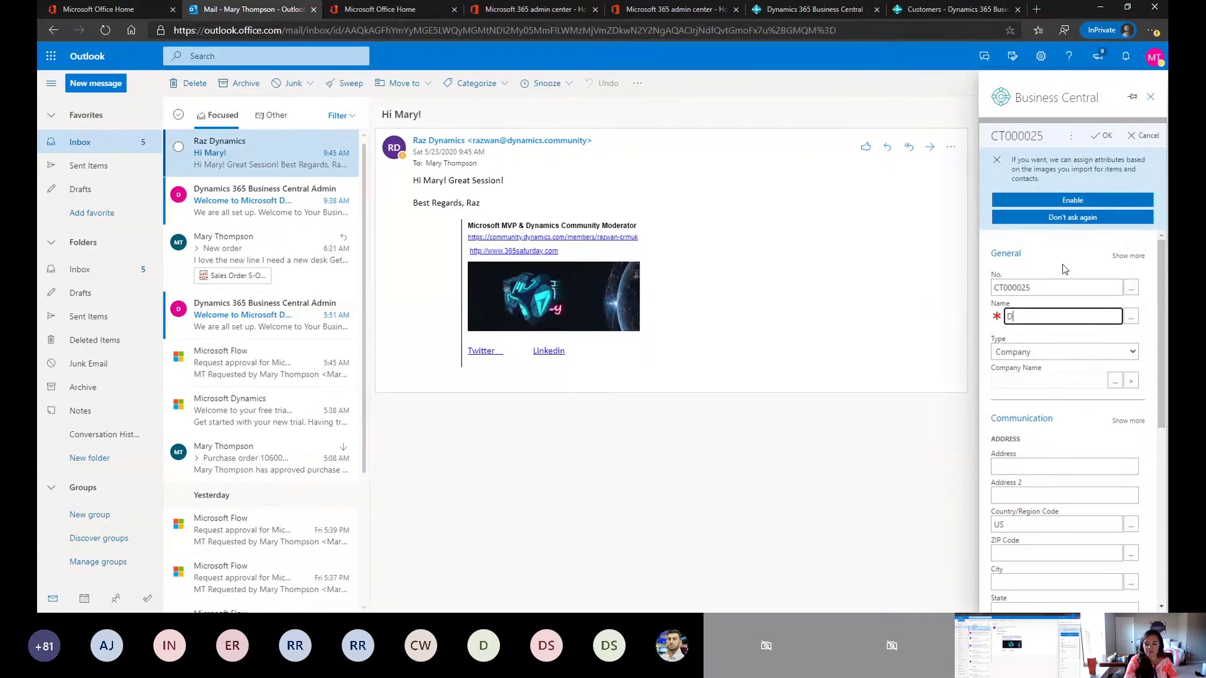
type("365 Saturday")
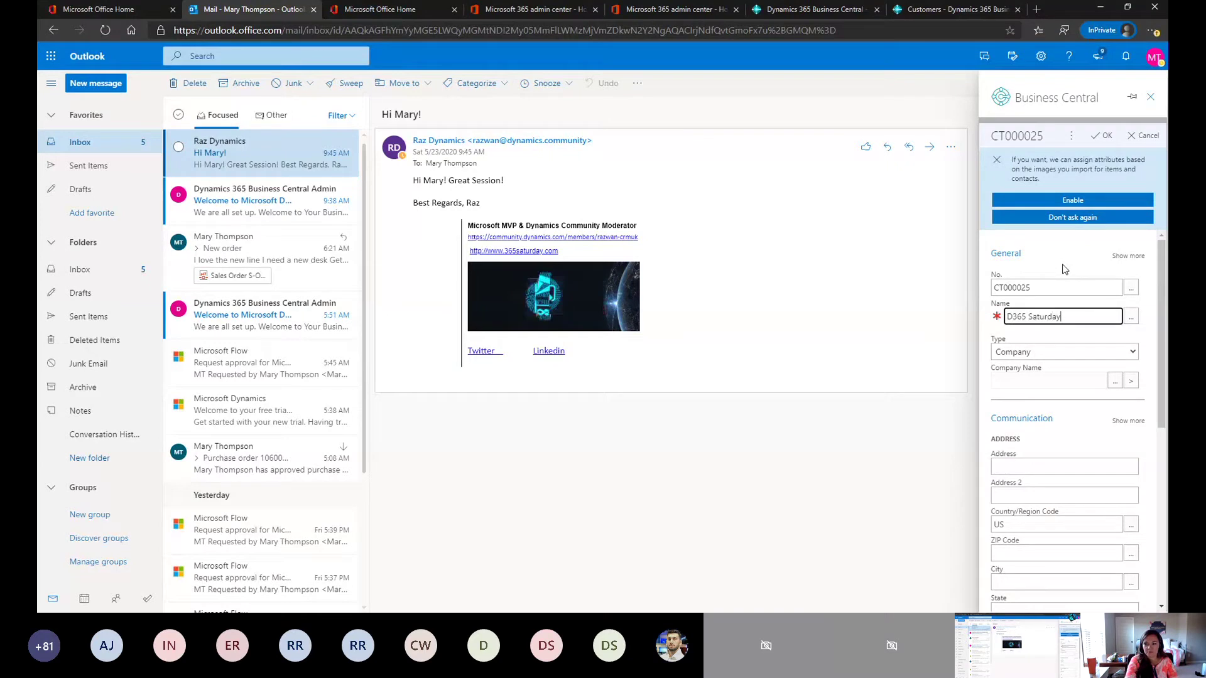
key("Tab")
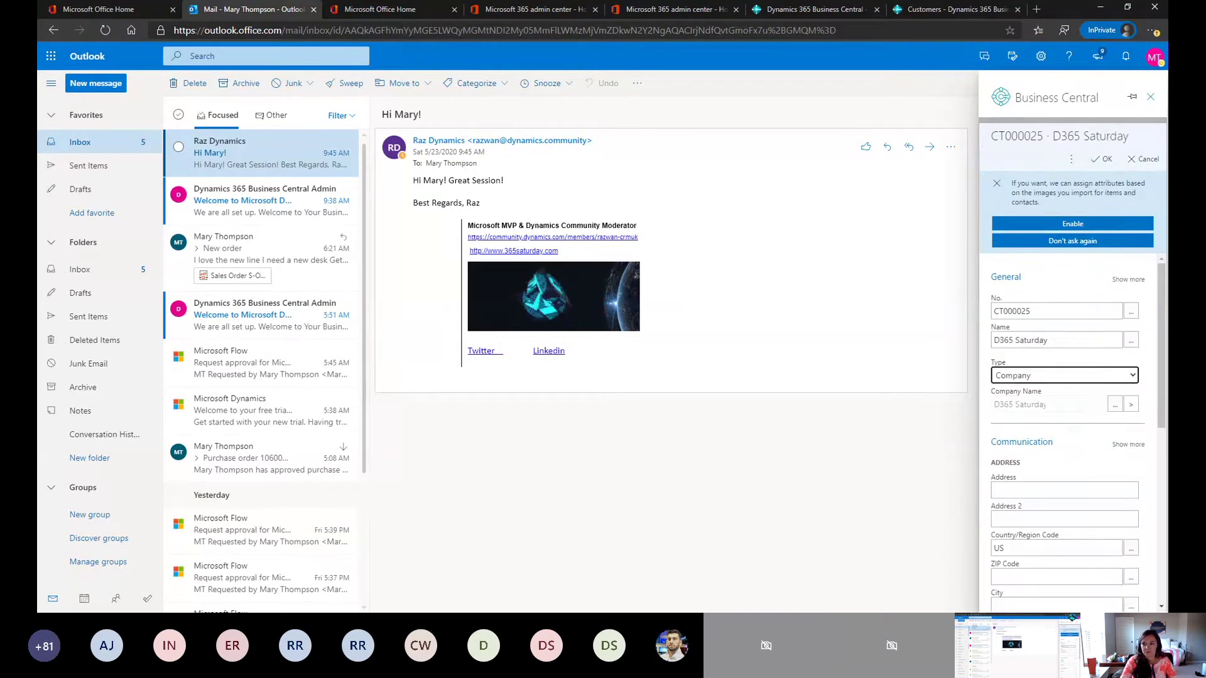
left_click(1108, 161)
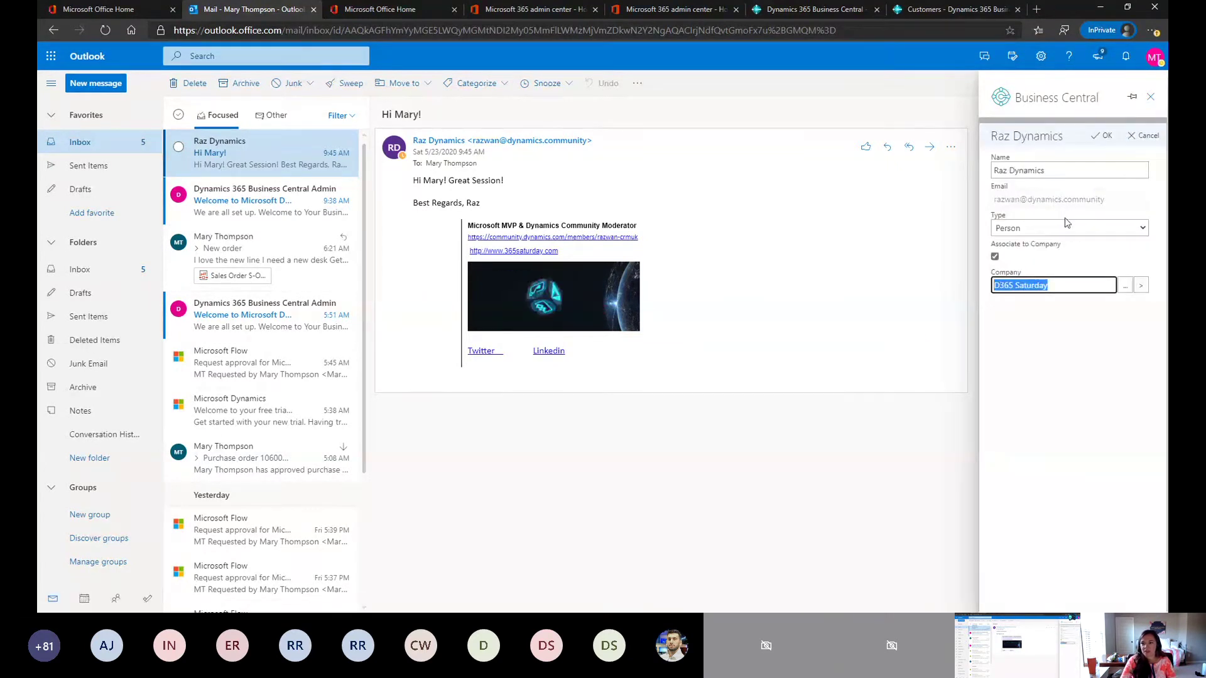
left_click(1055, 337)
left_click(1104, 137)
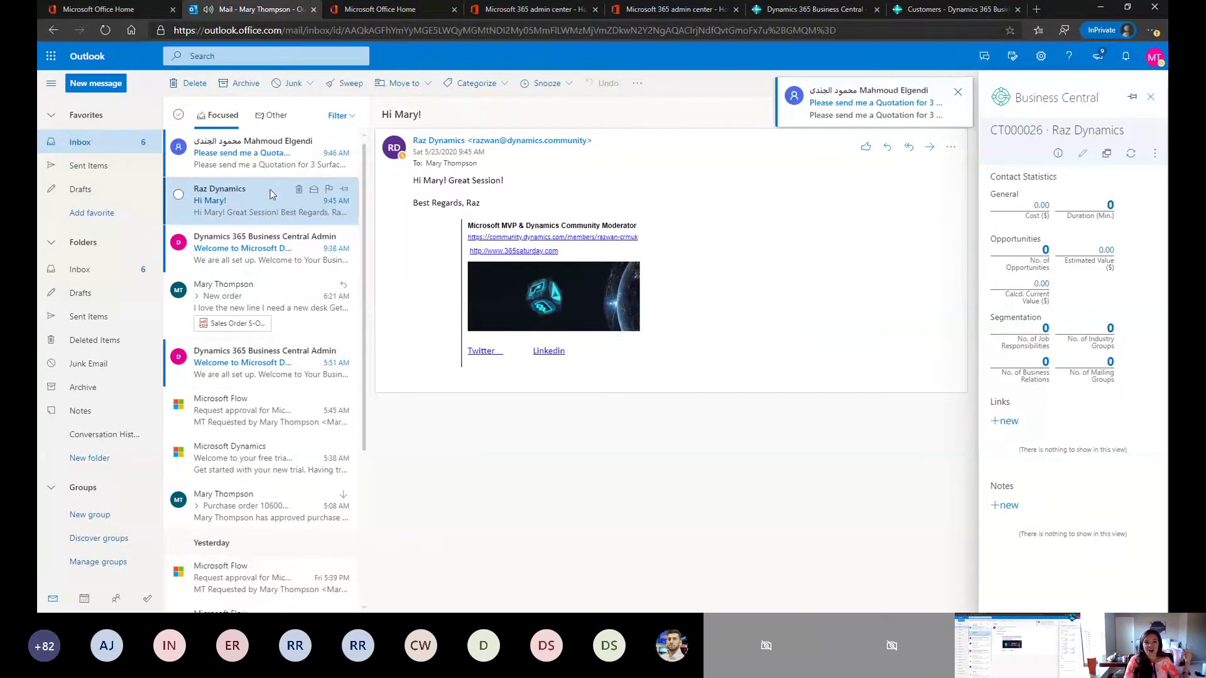
Open the email "Please send me a Quotation for 3 Surface Pro Laptop" and show Contact Insights for its sender.
left_click(278, 161)
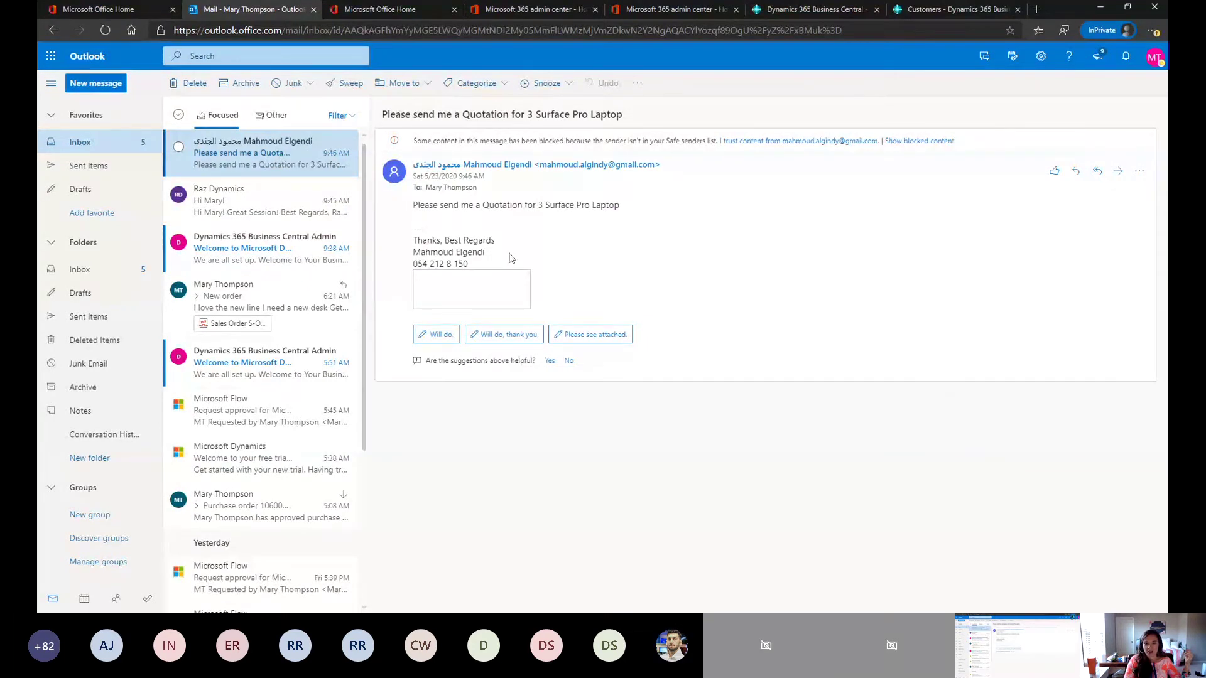
left_click(1139, 171)
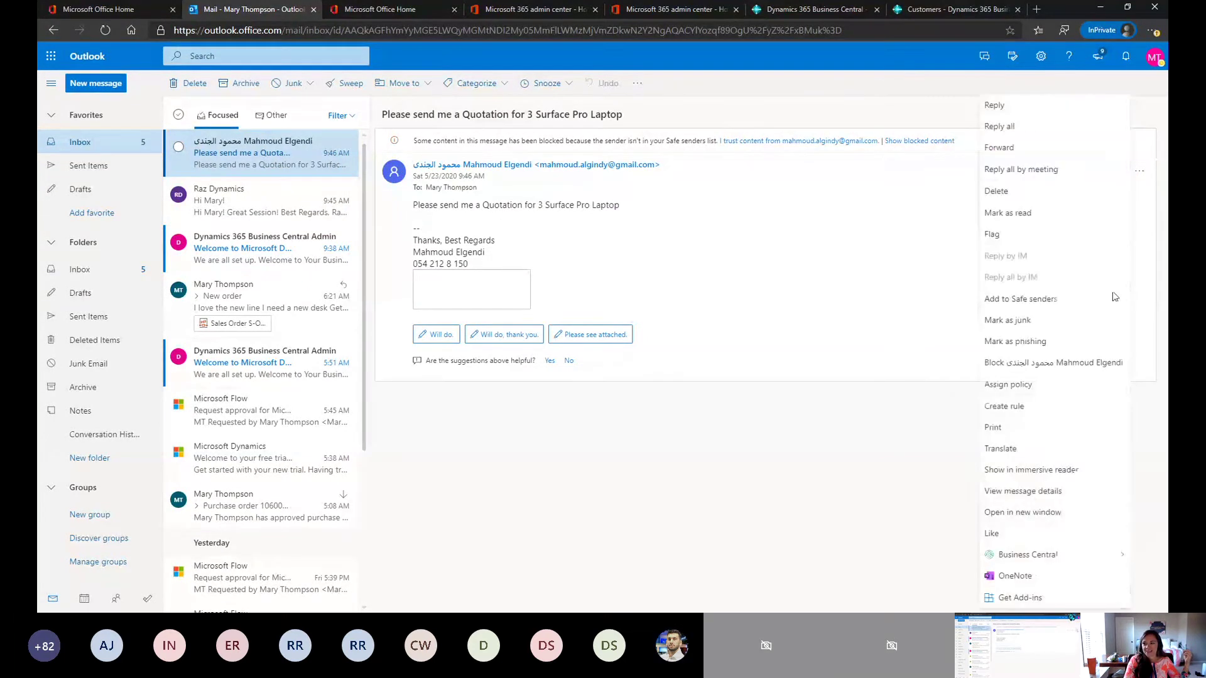
mouse_move(1033, 556)
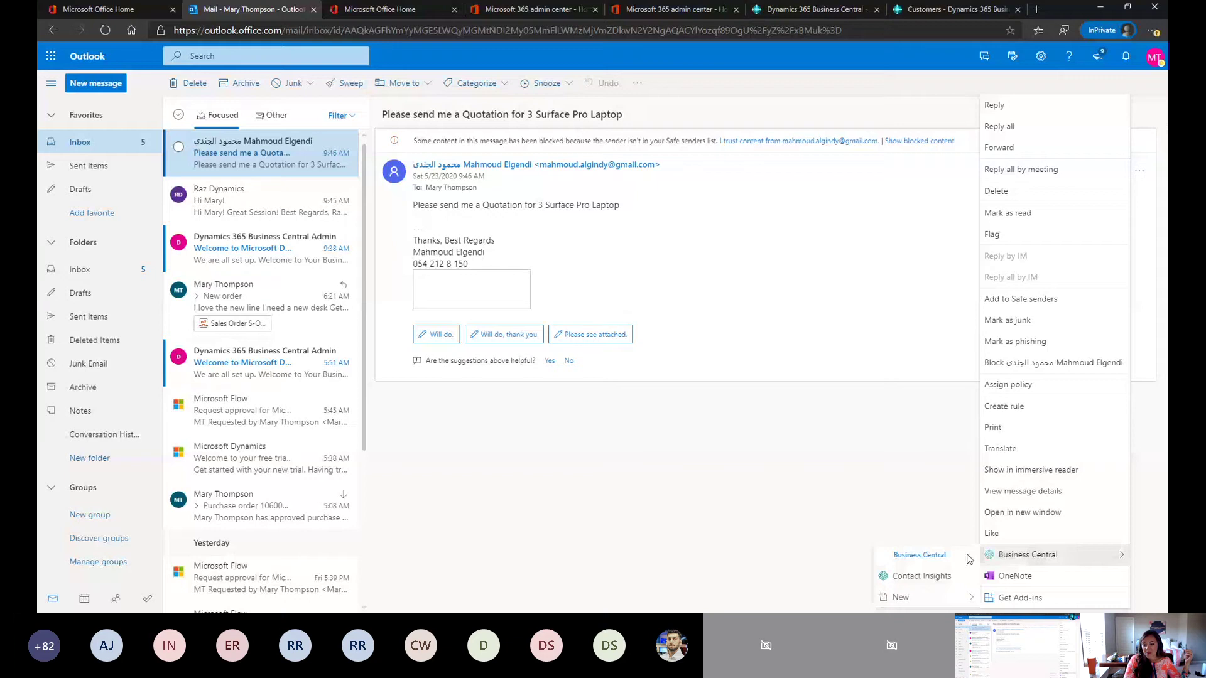
left_click(946, 582)
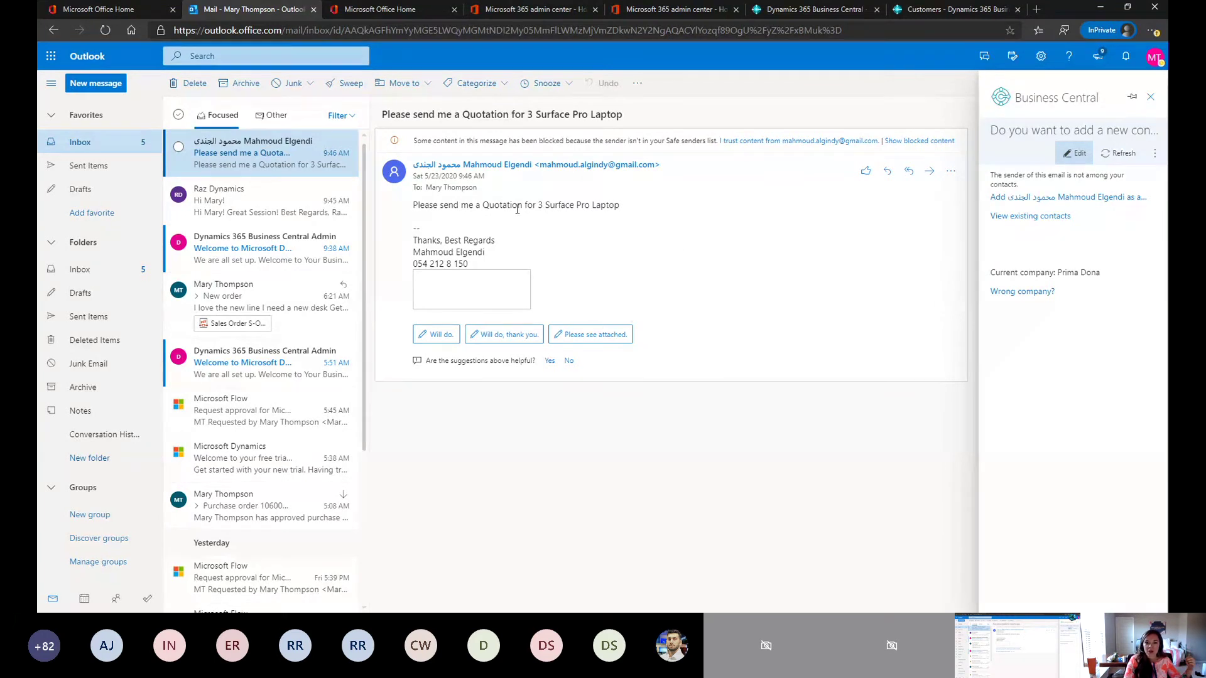
Highlight "3 Surface Pro Laptop" in the quotation request, and view the existing Business Central contacts beside the email.
left_click_drag(539, 207, 621, 212)
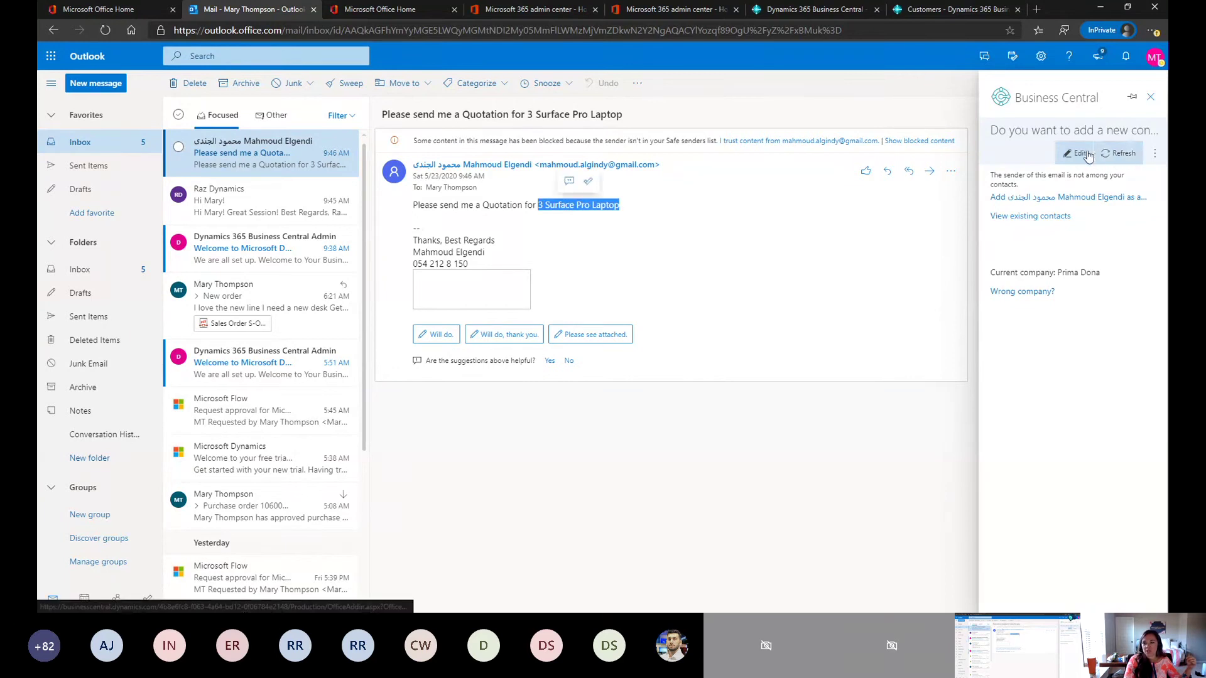
left_click(1019, 221)
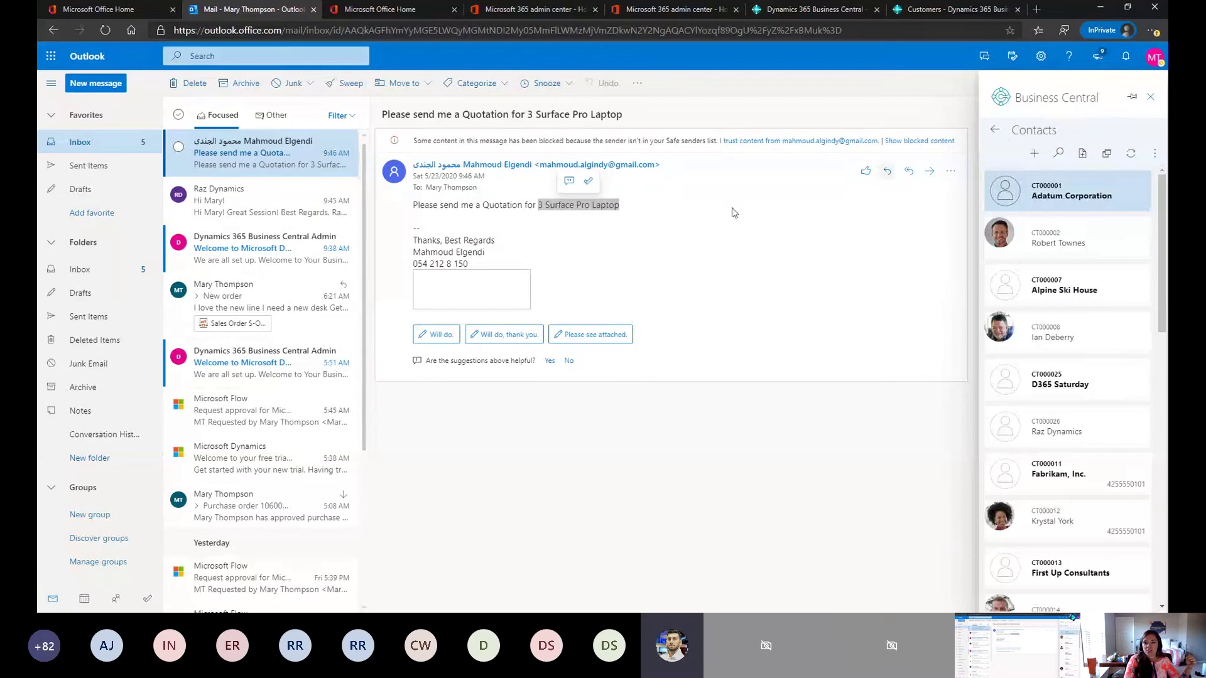
left_click(647, 240)
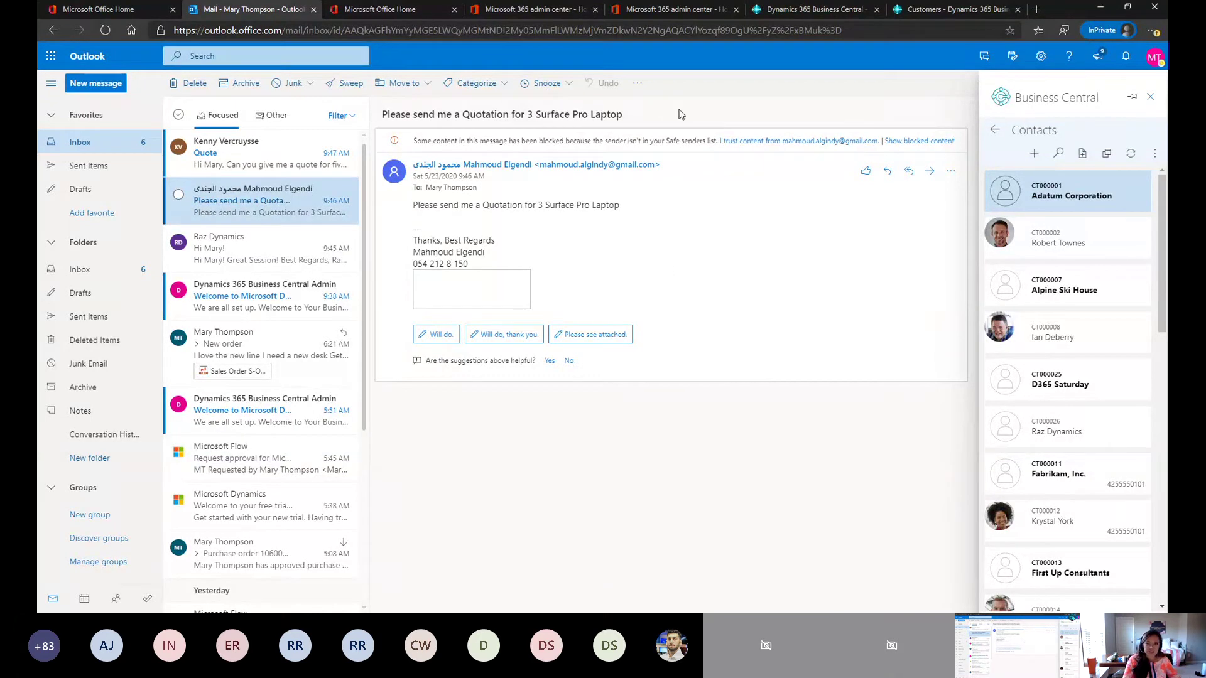
Open the Microsoft AppSource home page at appsource.microsoft.com in place of the Microsoft Office Home page.
left_click(829, 10)
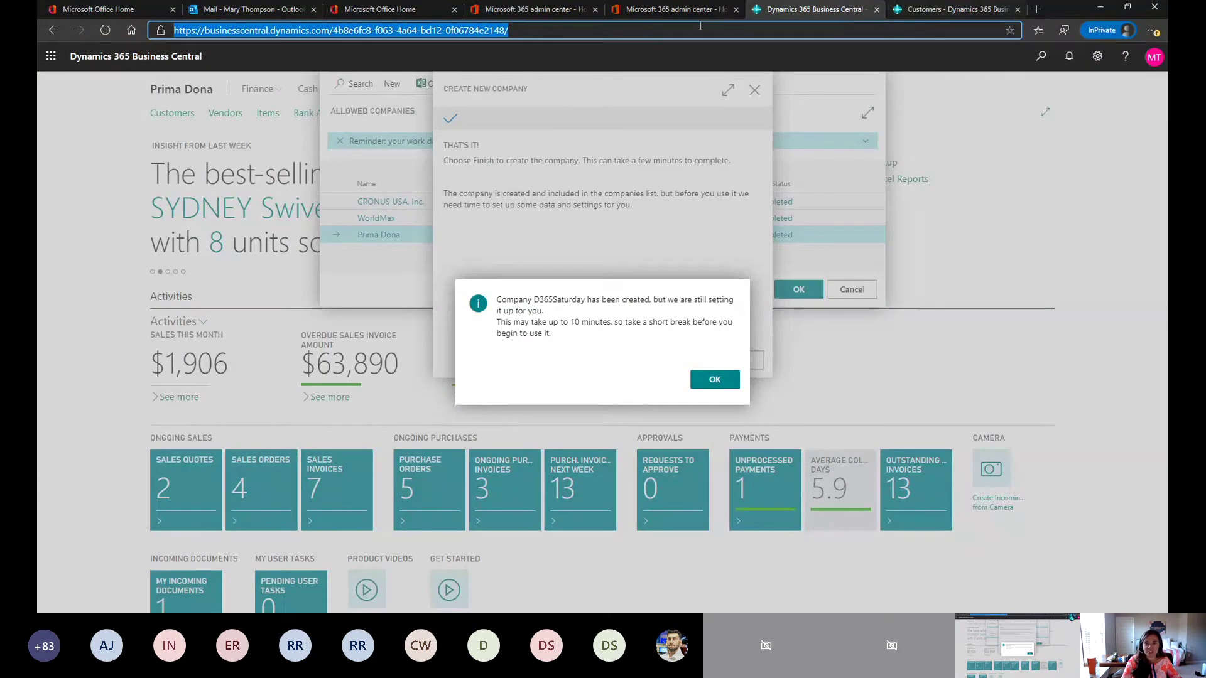
left_click(380, 12)
left_click(378, 25)
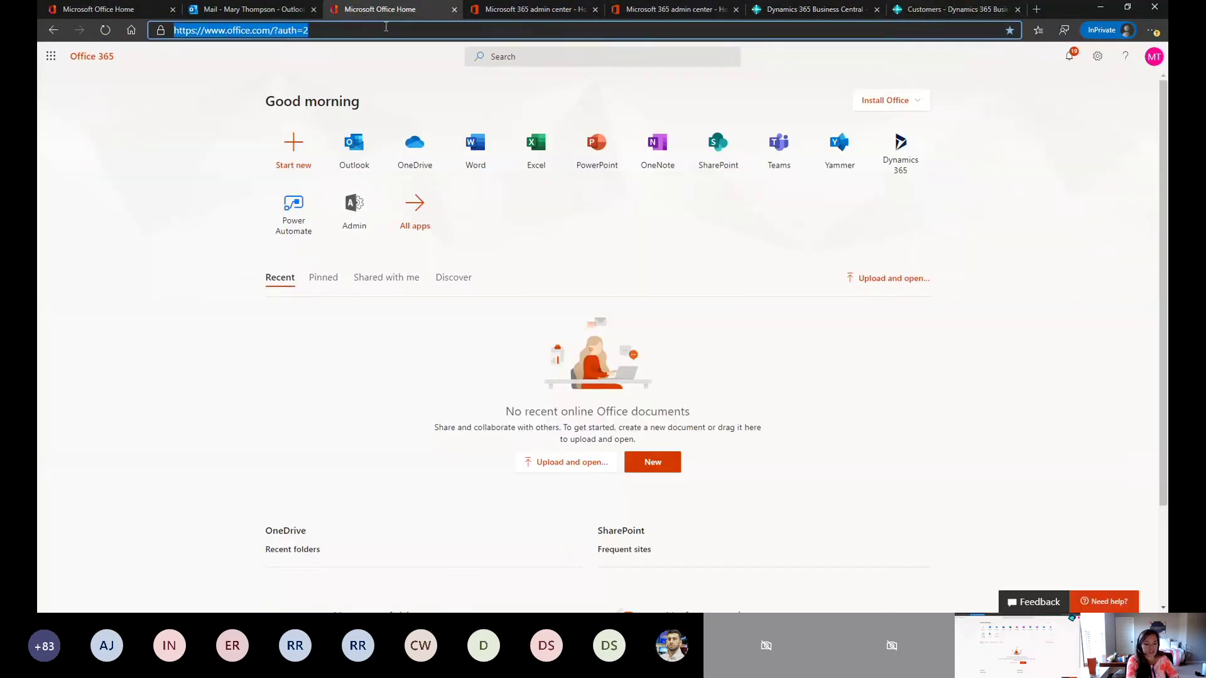
type("appsource")
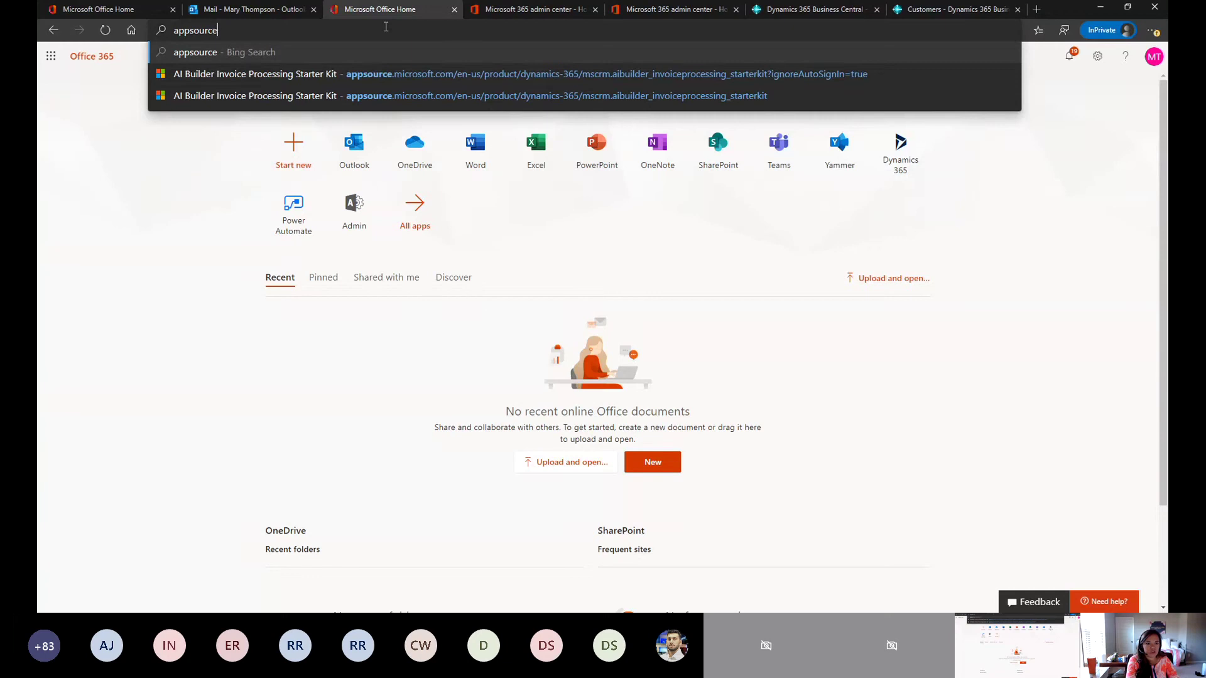
key("Down")
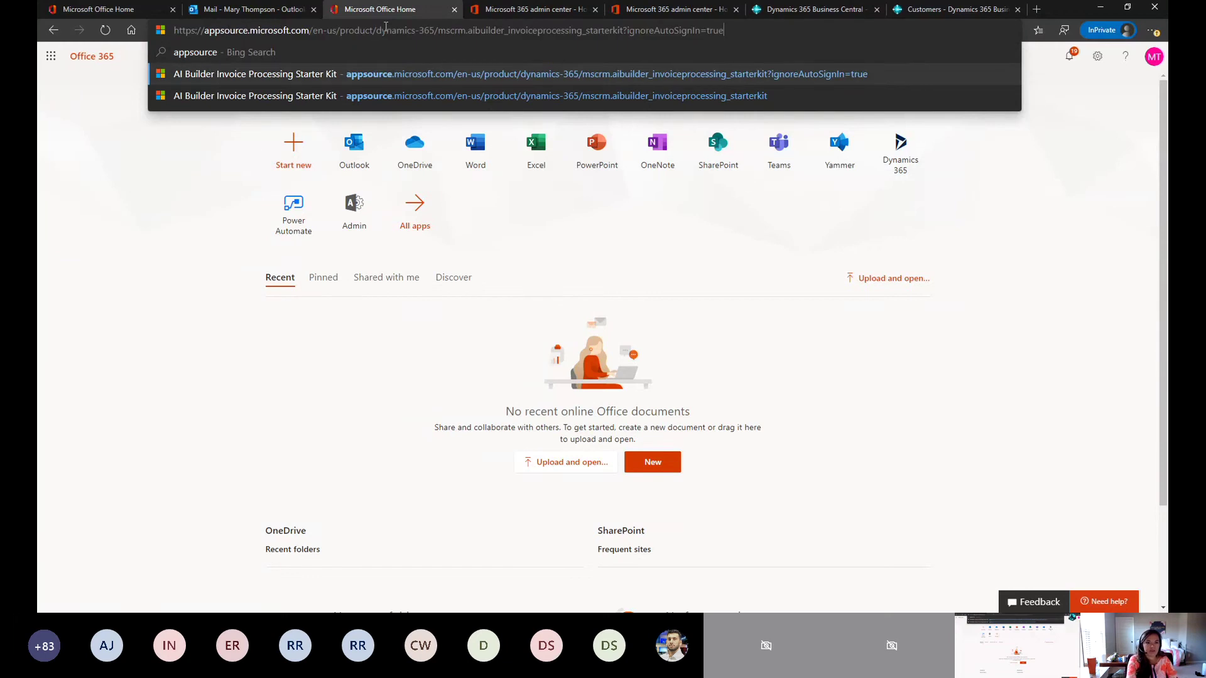
left_click_drag(724, 30, 319, 25)
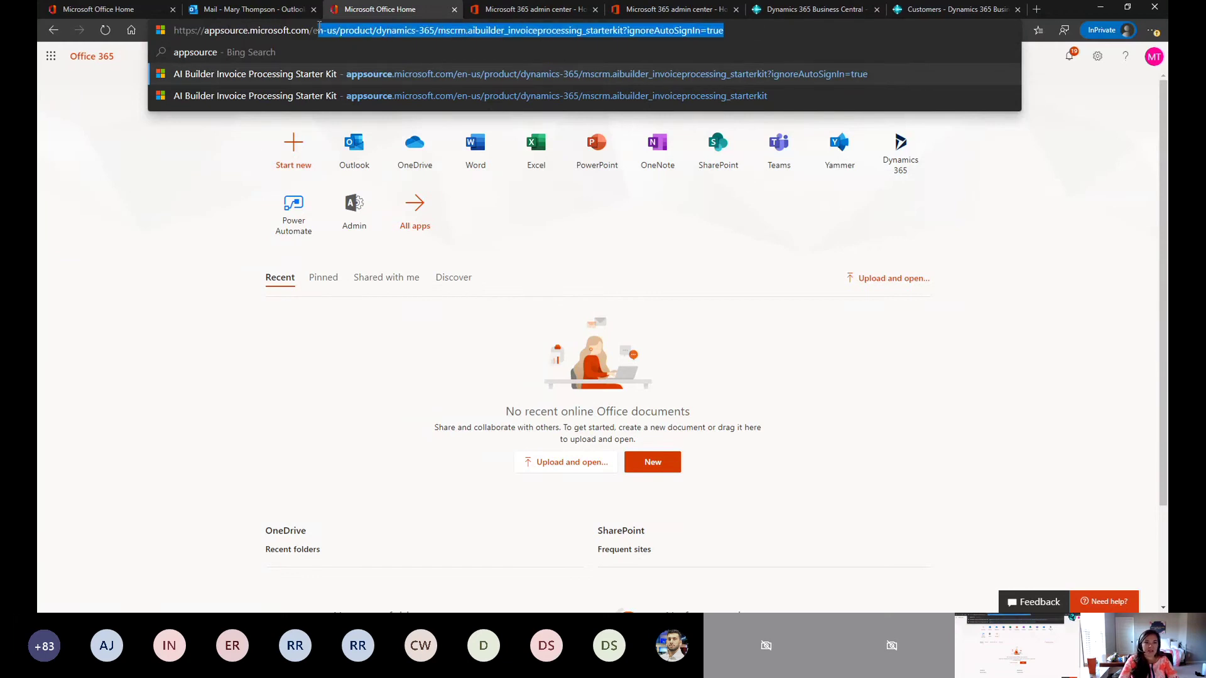
key("BackSpace")
key("BackSpace")
key("BackSpace")
key("Return")
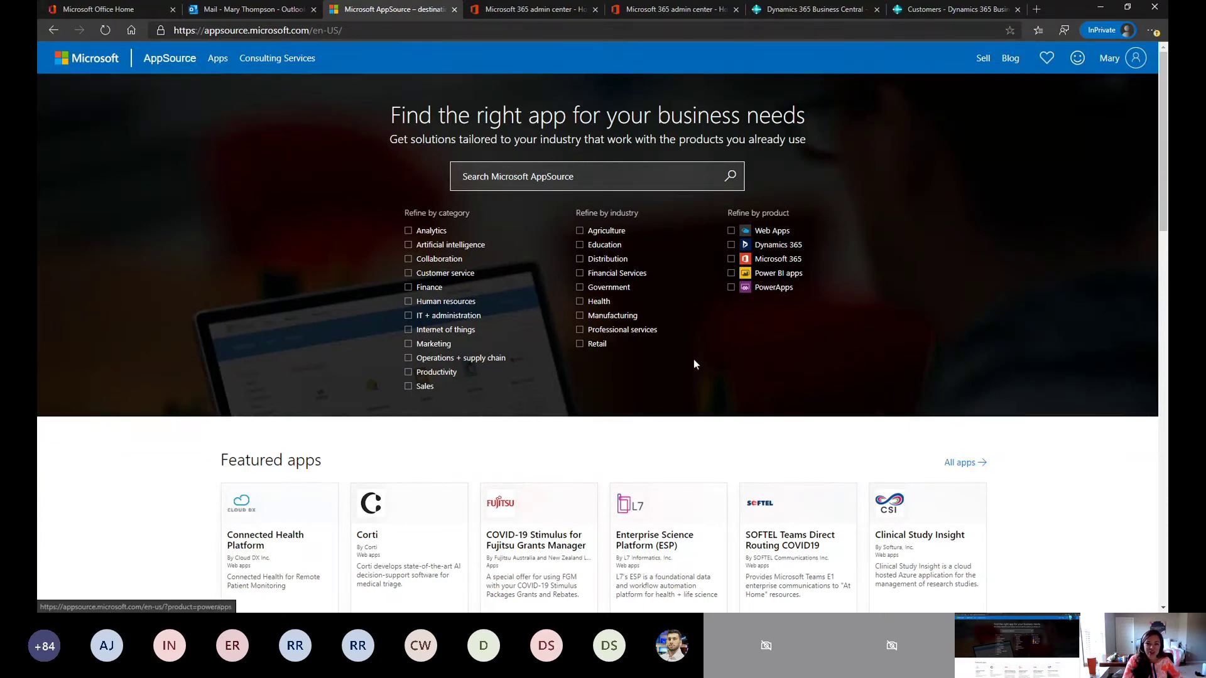
Search Microsoft AppSource for "payroll" and look through the app and consulting services results.
left_click(623, 180)
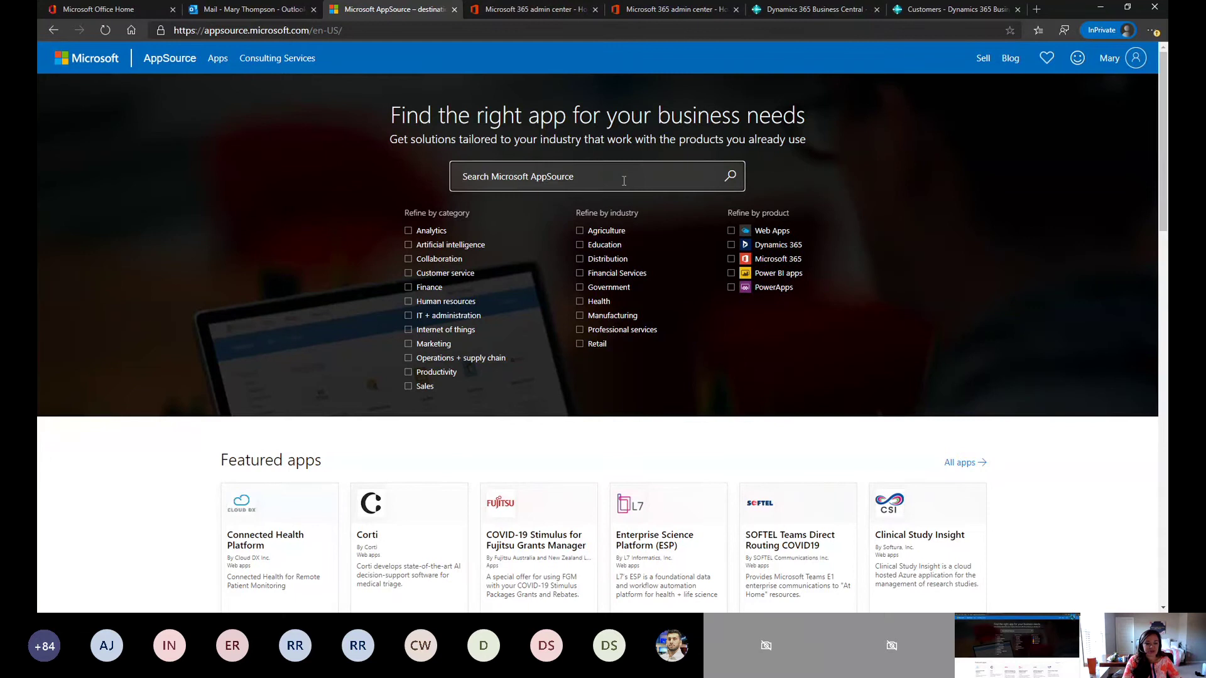
type("payroll")
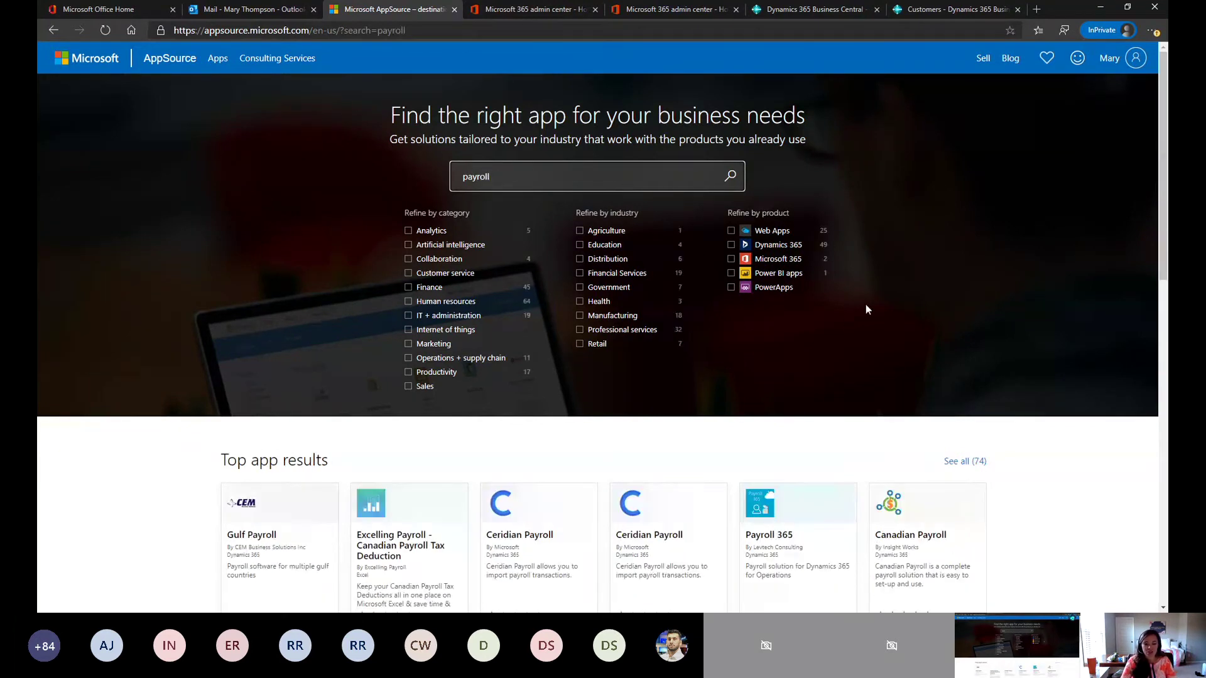
scroll(853, 451, "down", 3)
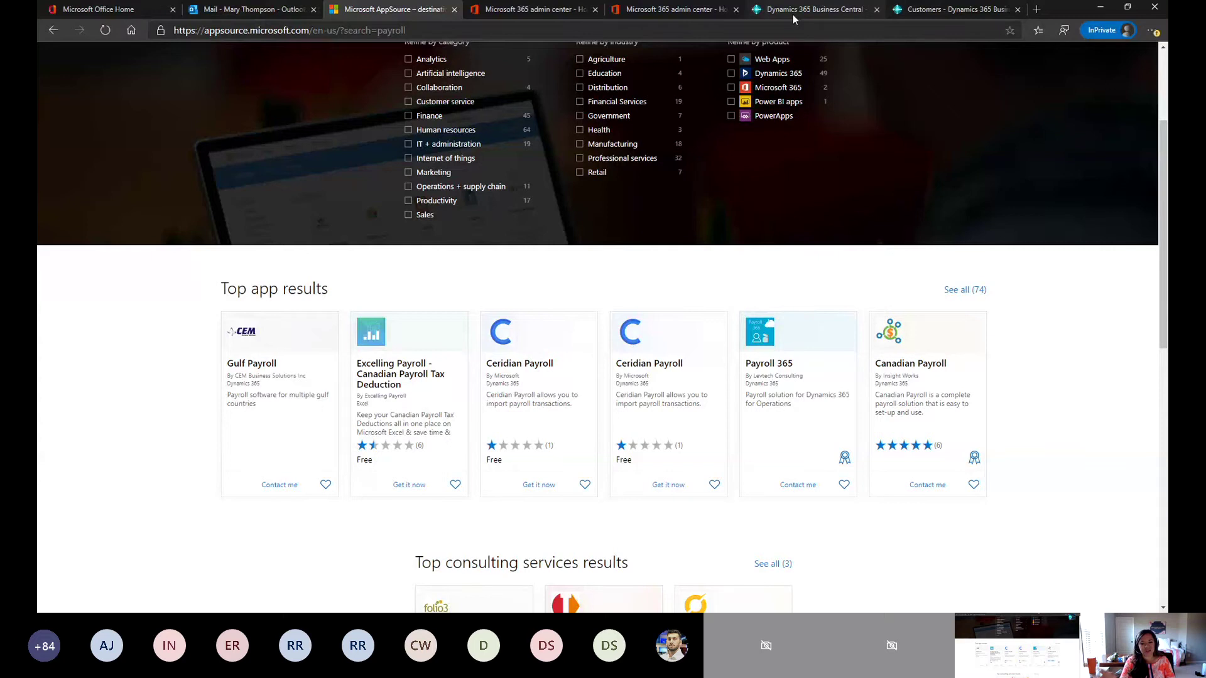
scroll(789, 292, "down", 3)
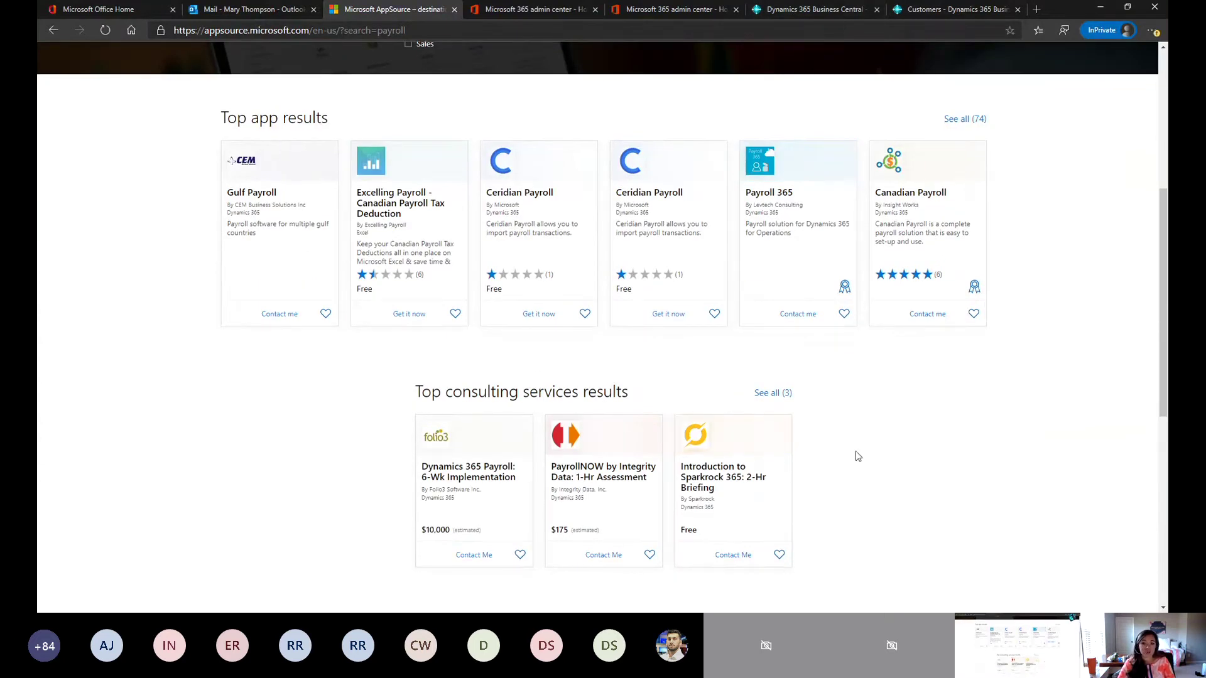
scroll(855, 451, "down", 1)
scroll(741, 450, "up", 7)
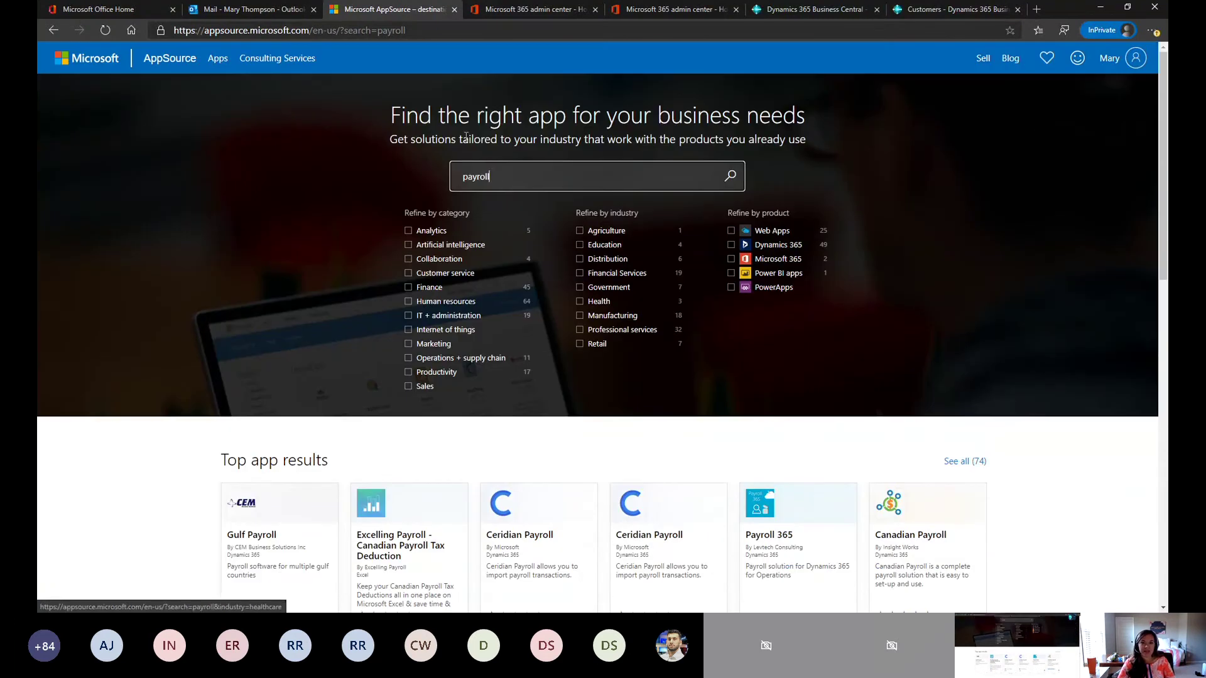
Replace the AppSource search term with "sales" and look through the app and consulting services results.
left_click_drag(489, 177, 412, 183)
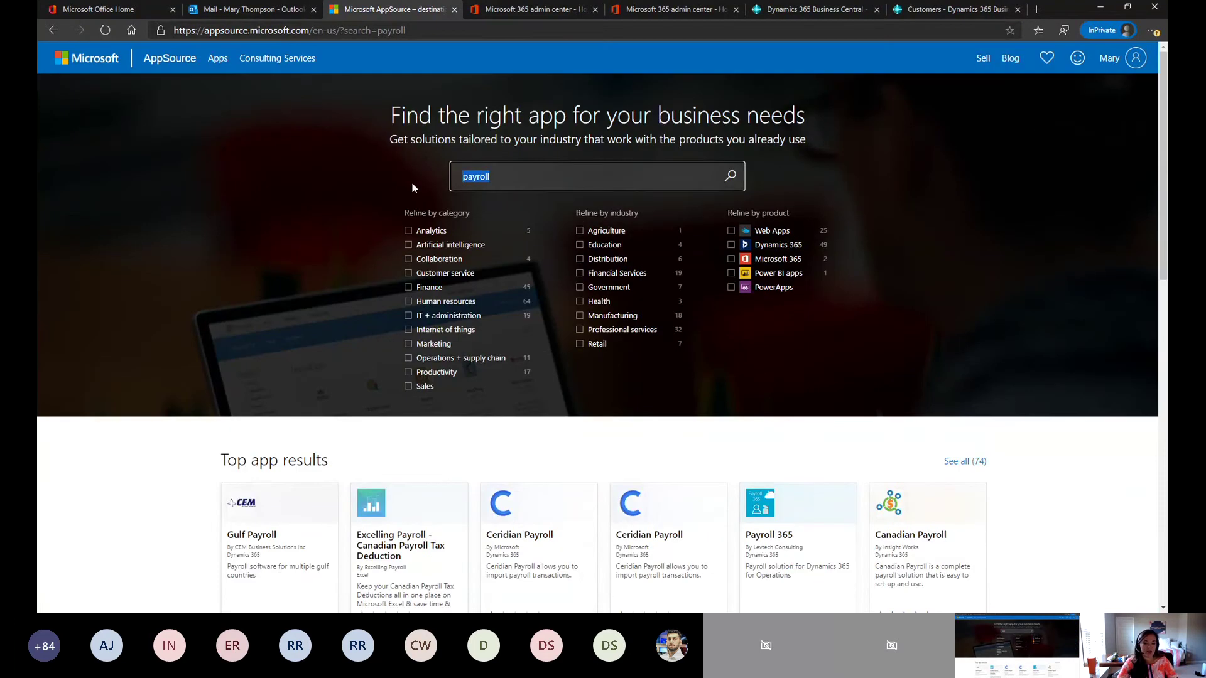
key("BackSpace")
type("sales")
key("Return")
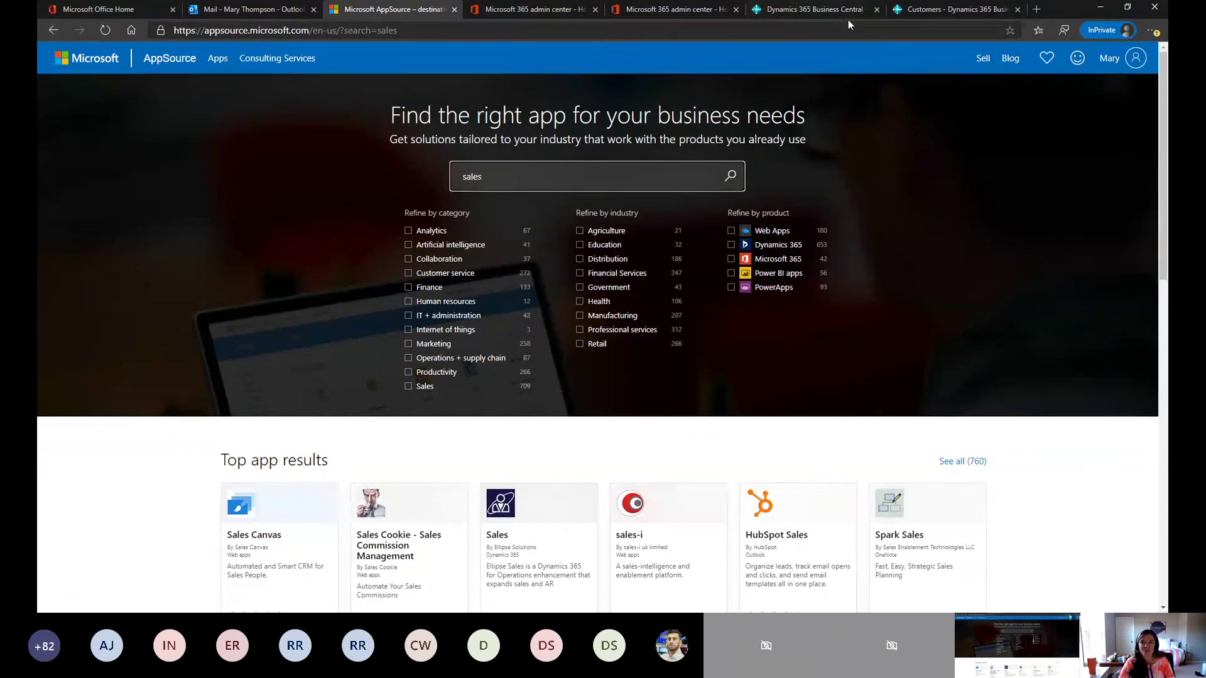
scroll(785, 195, "down", 3)
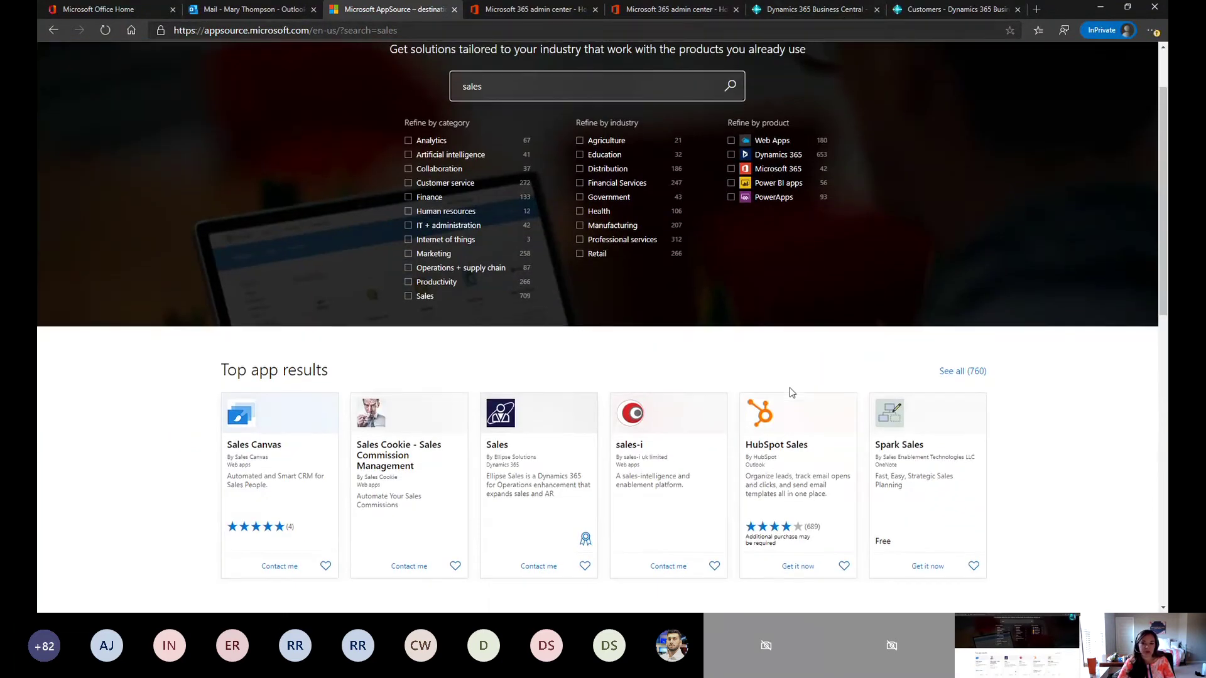
scroll(863, 455, "down", 3)
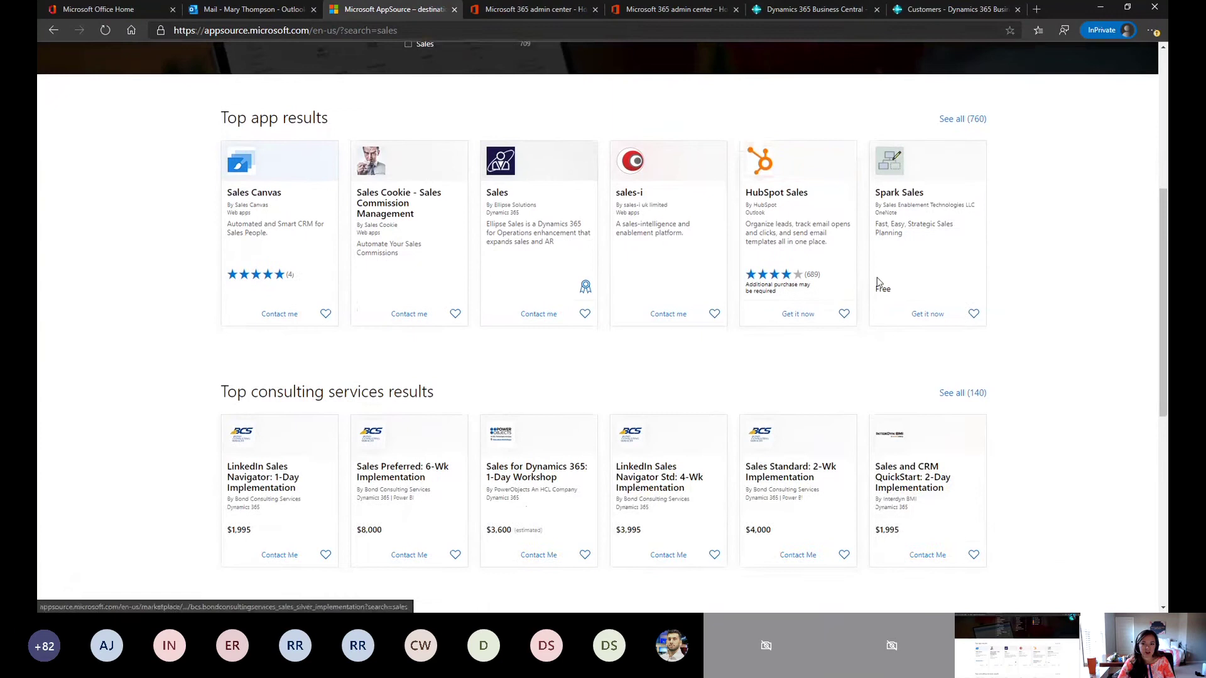
Show the full list of sales app results and narrow it to Dynamics 365 add-ins.
left_click(967, 123)
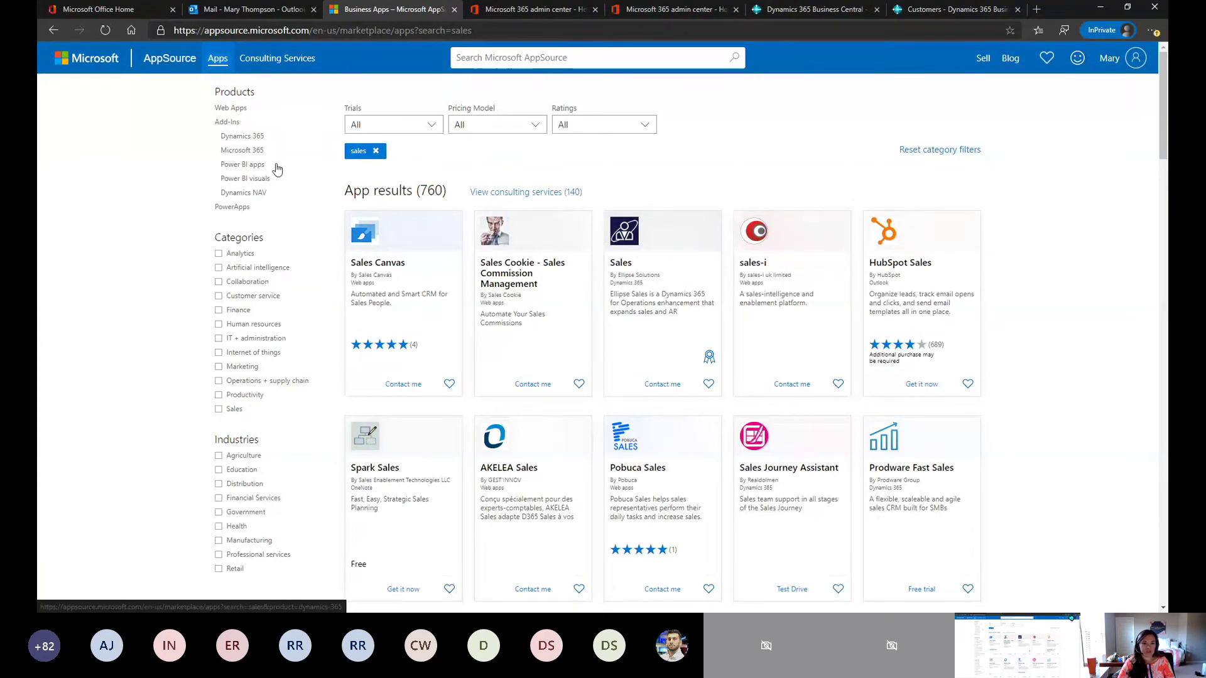
left_click(252, 138)
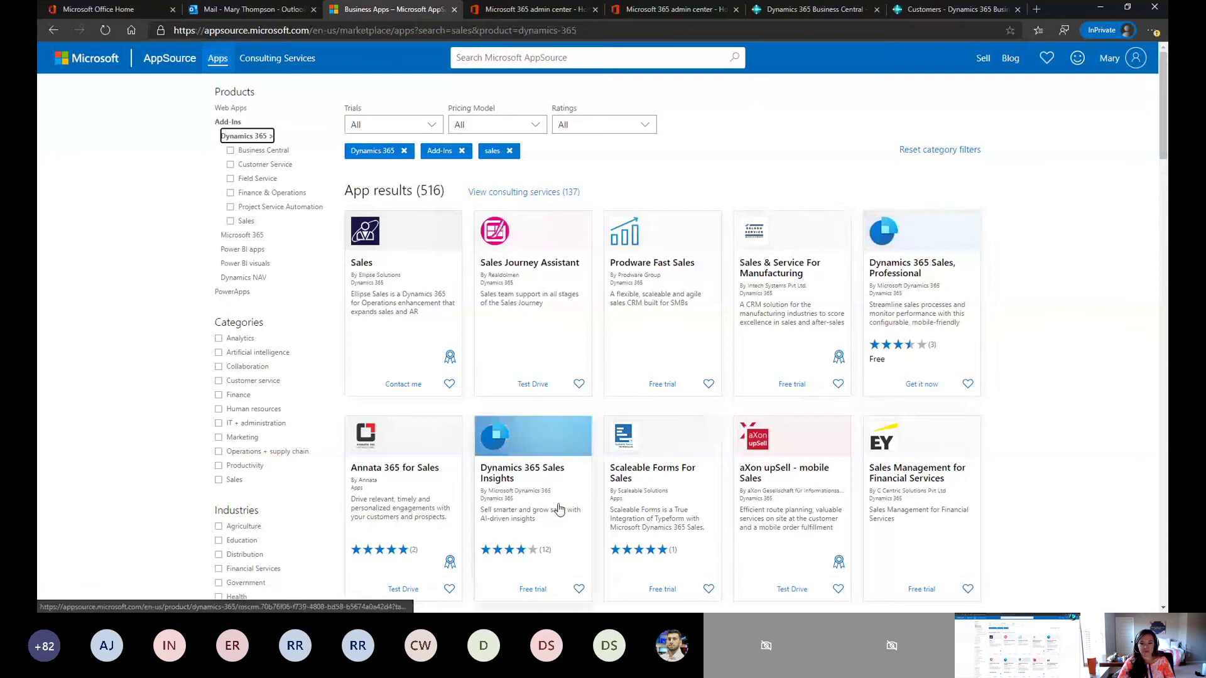
scroll(801, 396, "down", 1)
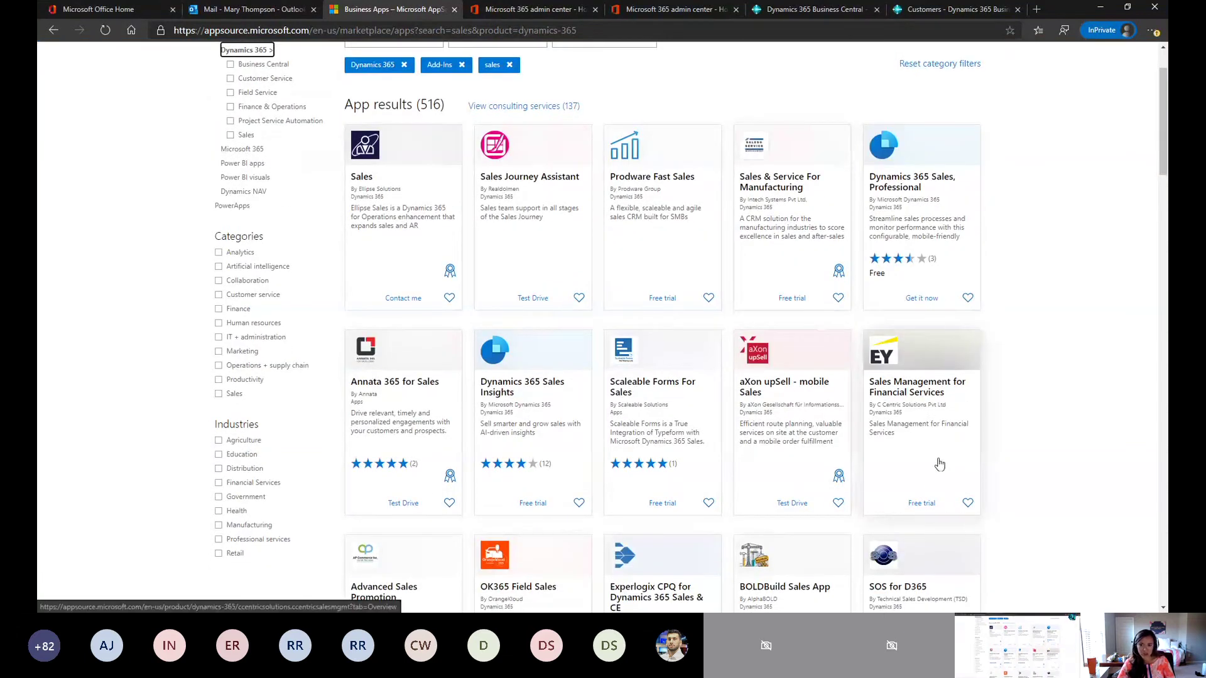
View the free trial request form for Sales Management for Financial Services, close it without submitting, and browse the filtered sales apps.
left_click(935, 510)
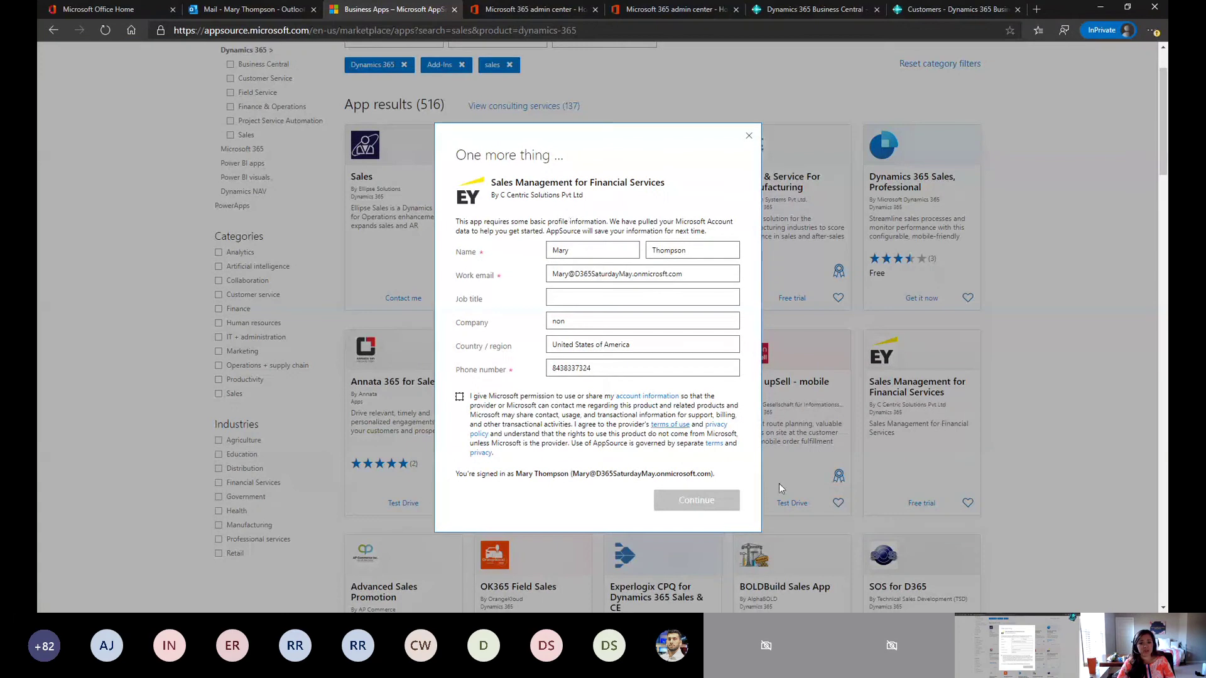
left_click(948, 12)
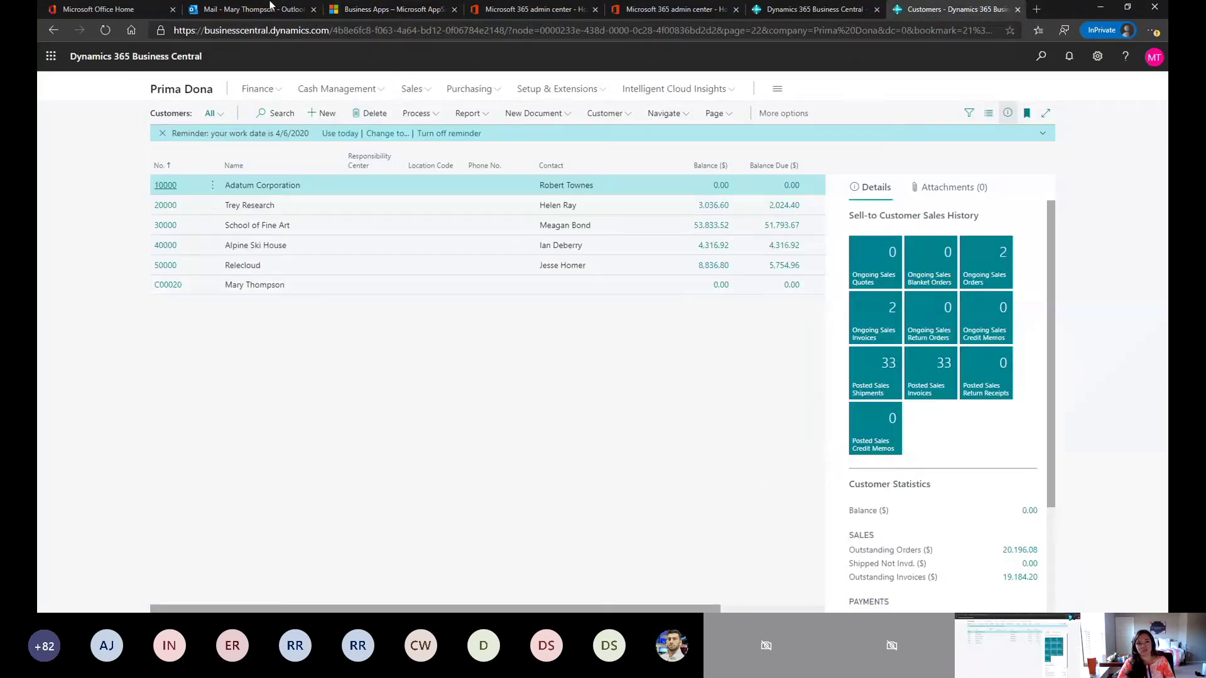
left_click(364, 9)
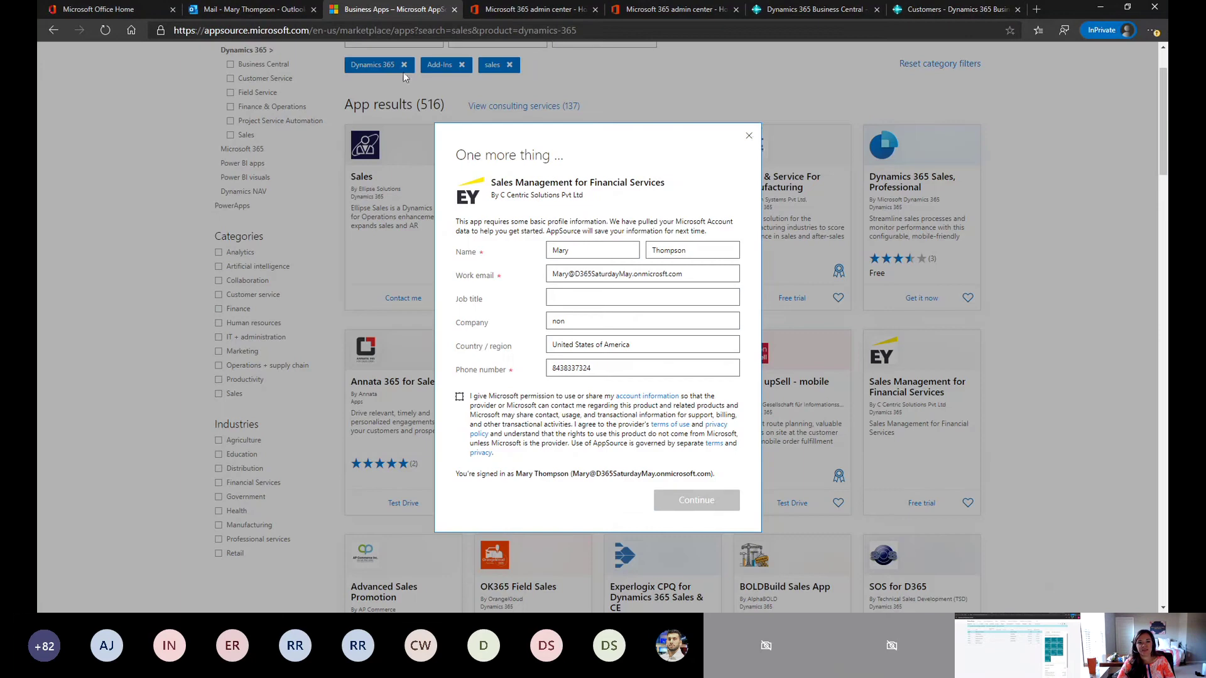
left_click(748, 135)
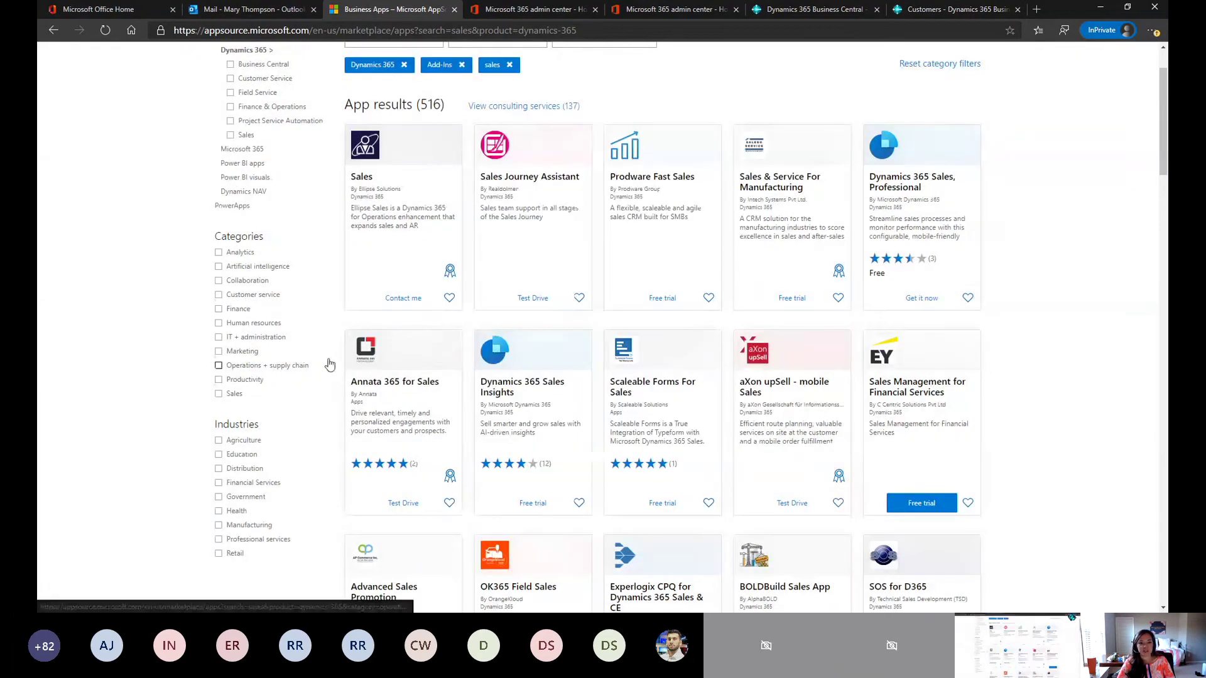
scroll(502, 351, "down", 5)
scroll(581, 396, "up", 6)
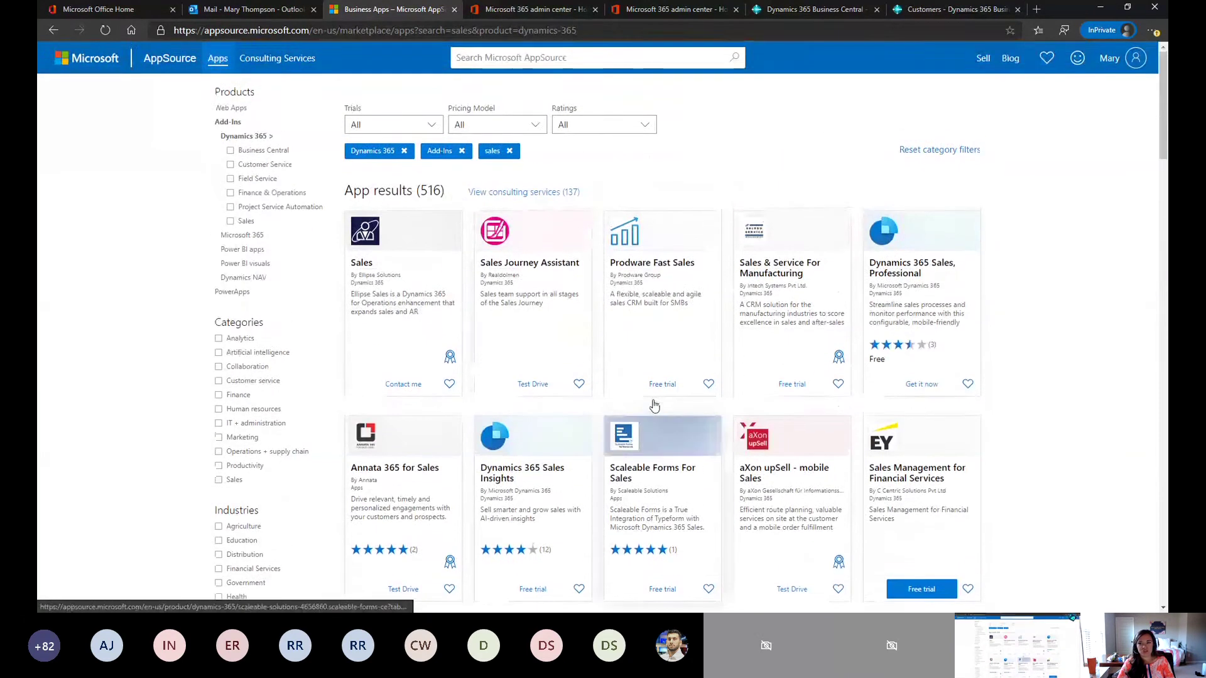